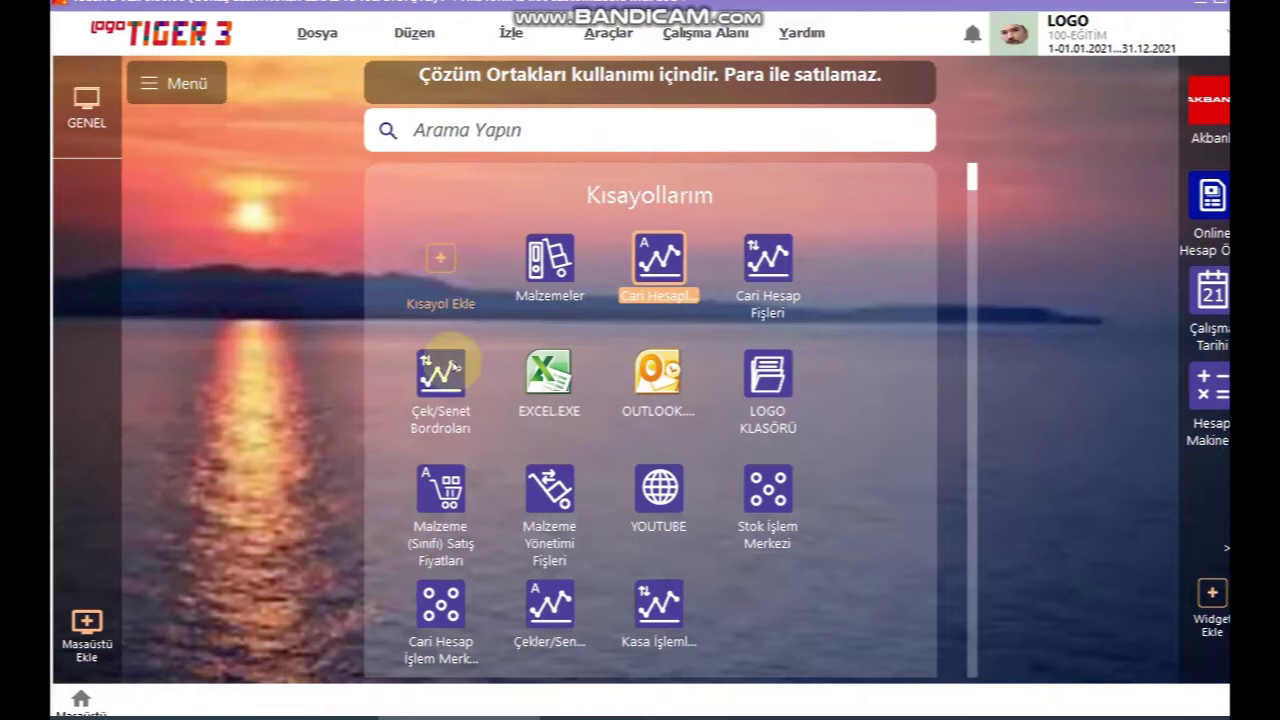
- Open the current accounts list and view the account transactions of AY TİCARET
click(660, 262)
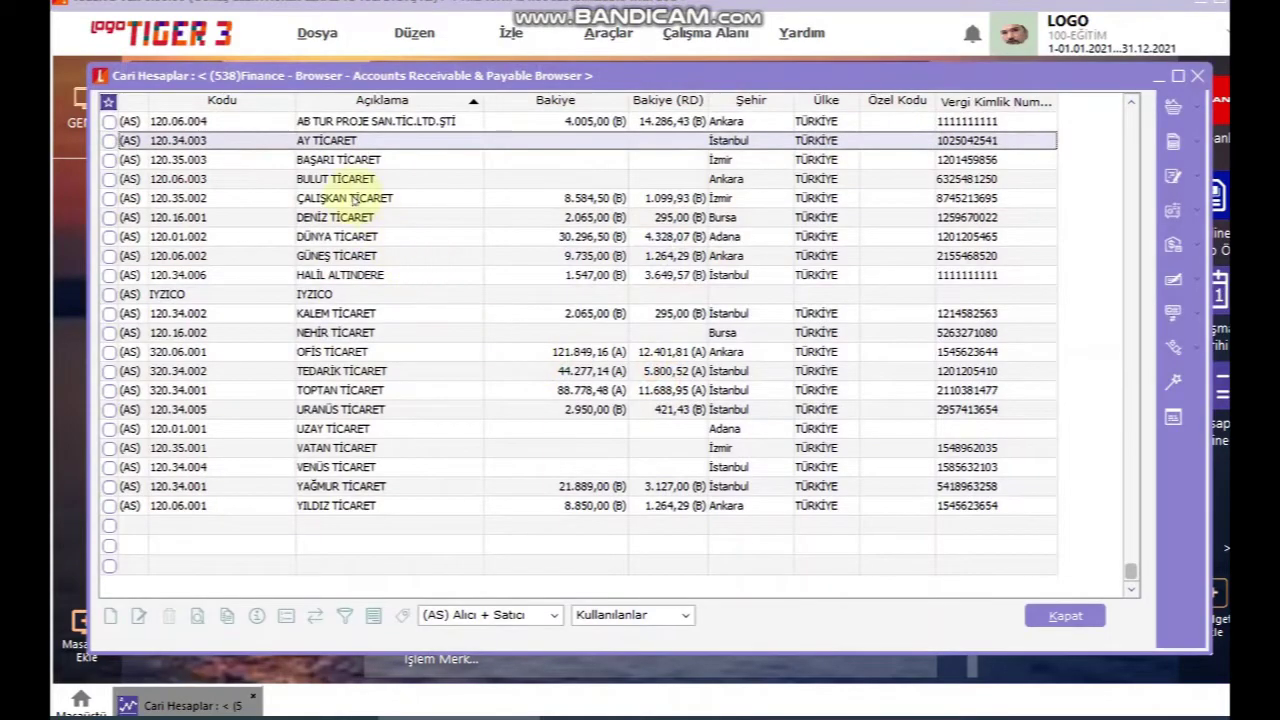
right_click(362, 143)
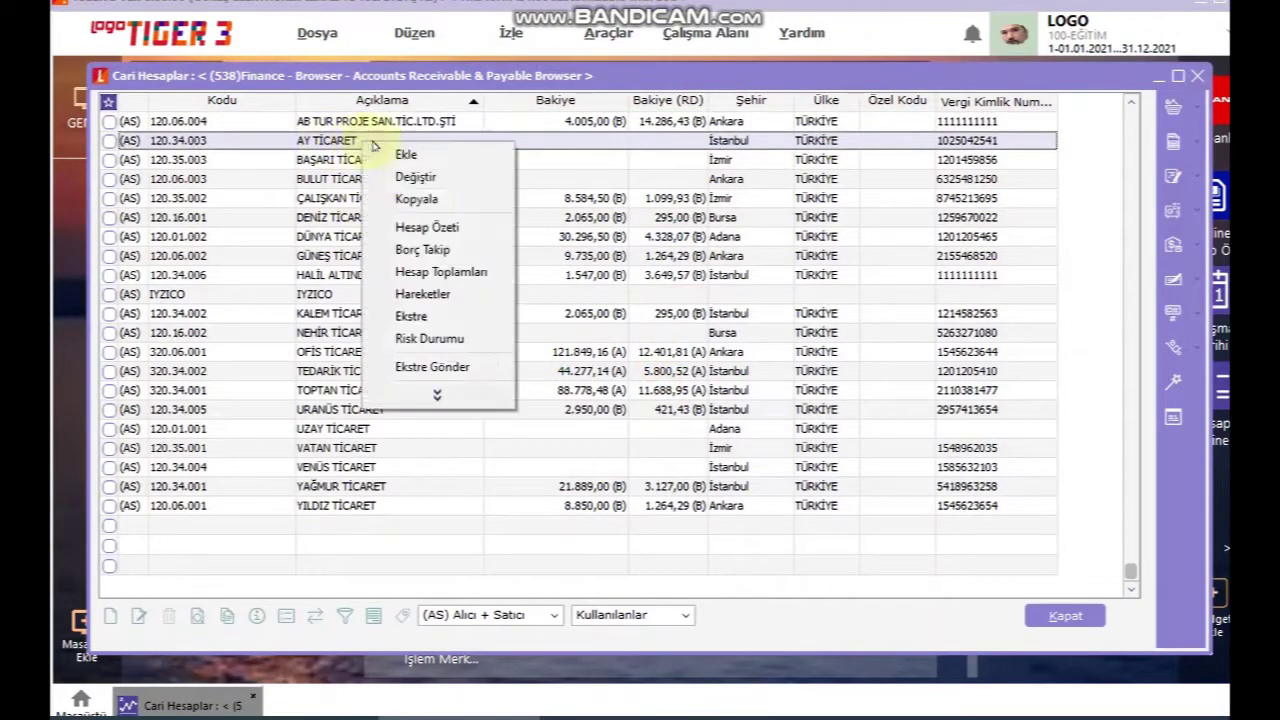
click(466, 292)
double_click(321, 66)
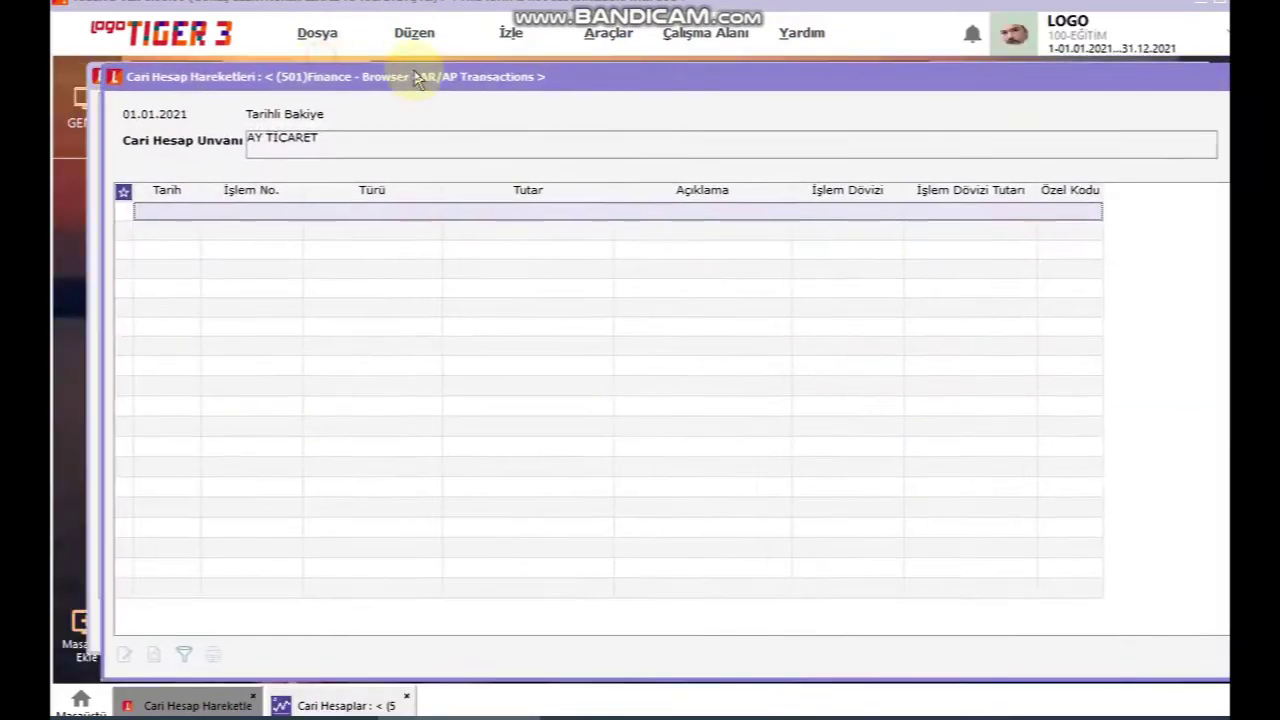
double_click(115, 83)
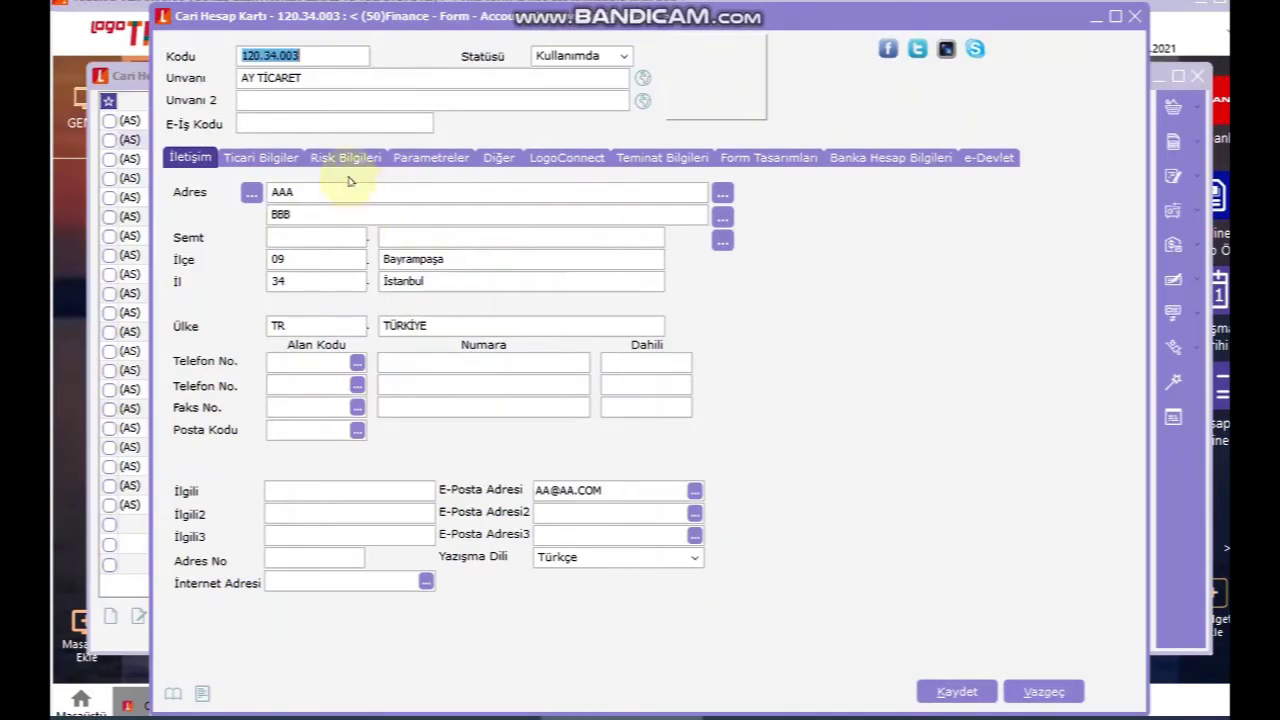
- Set the currency type on AY TİCARET's account card to USD, ABD Doları, save the card and close the accounts list
click(270, 160)
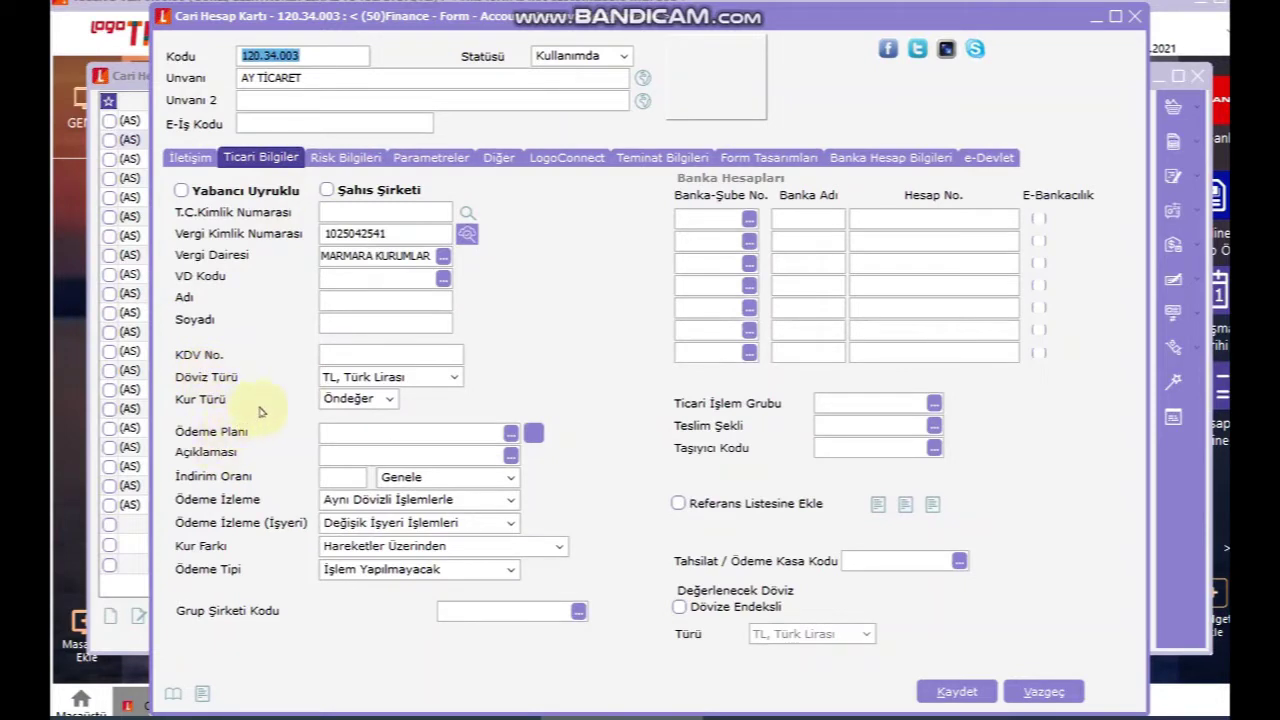
click(386, 377)
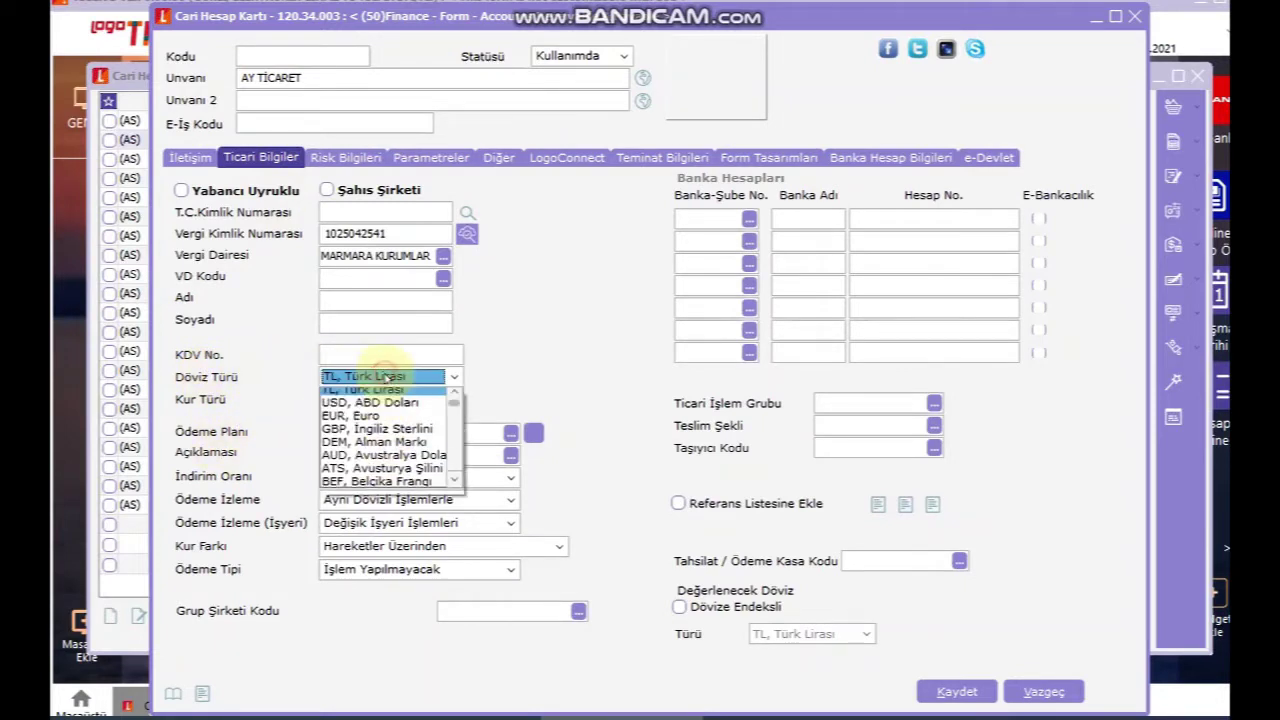
click(396, 409)
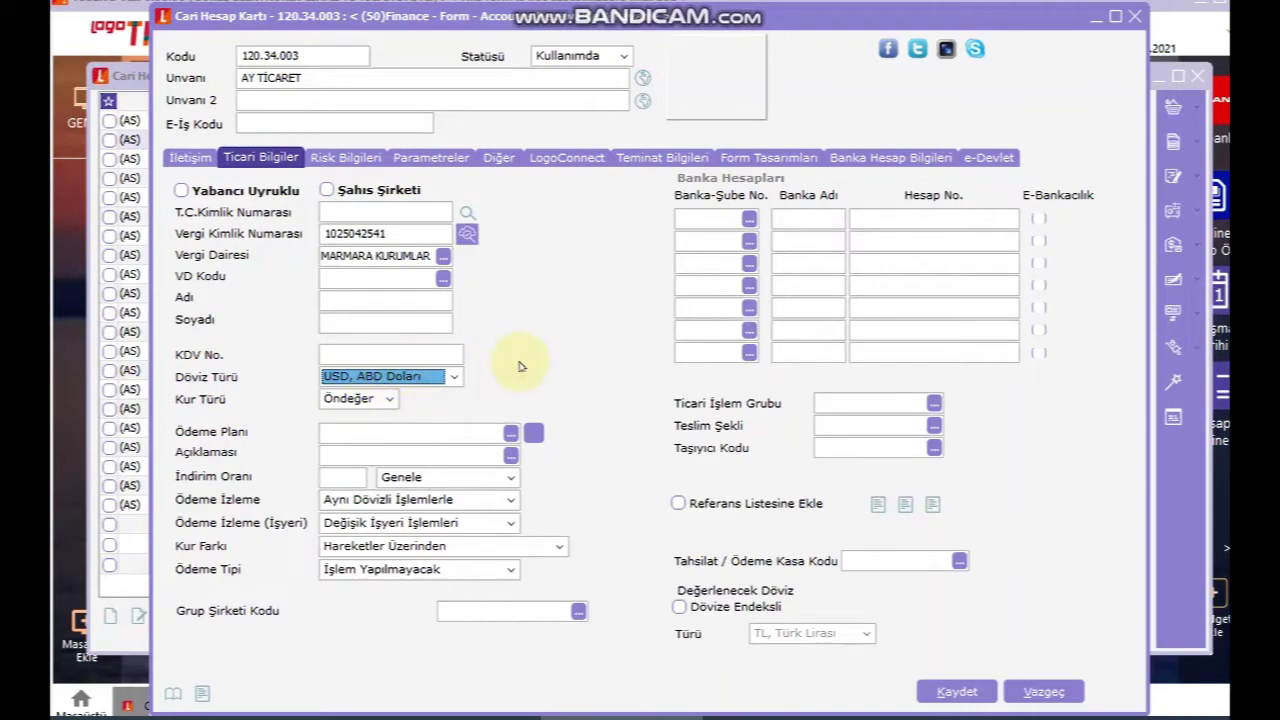
click(950, 690)
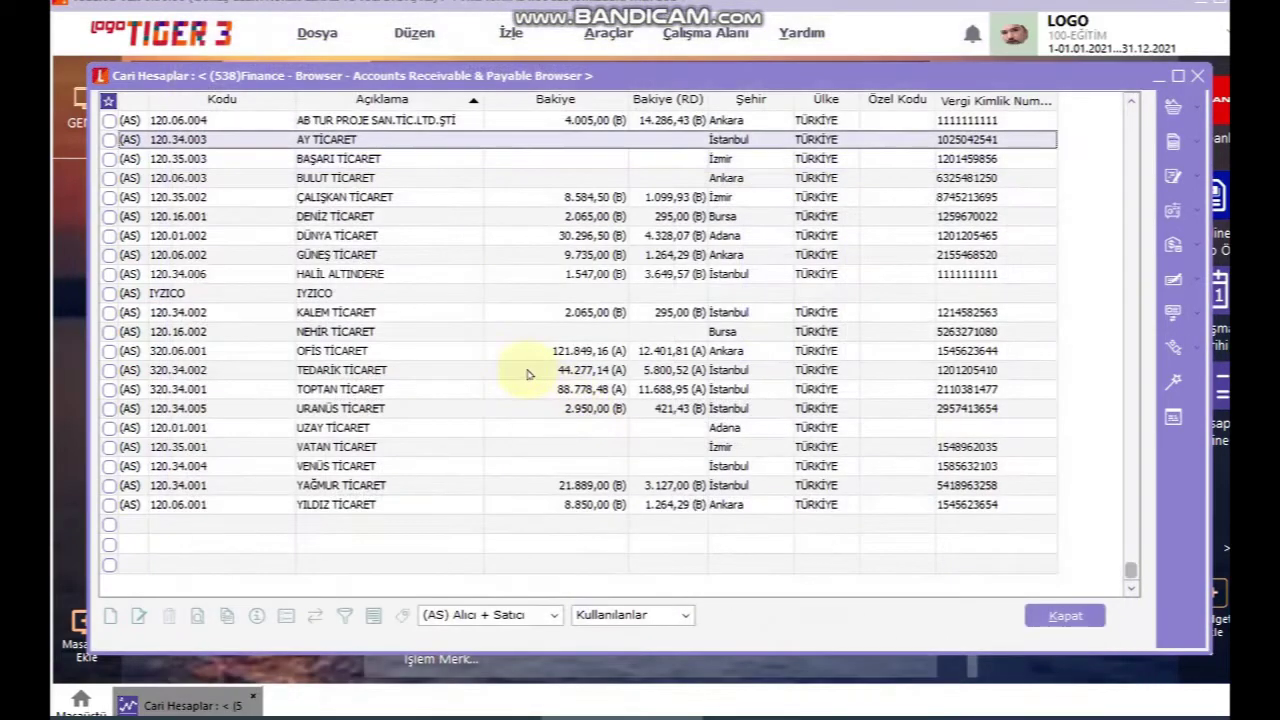
click(340, 164)
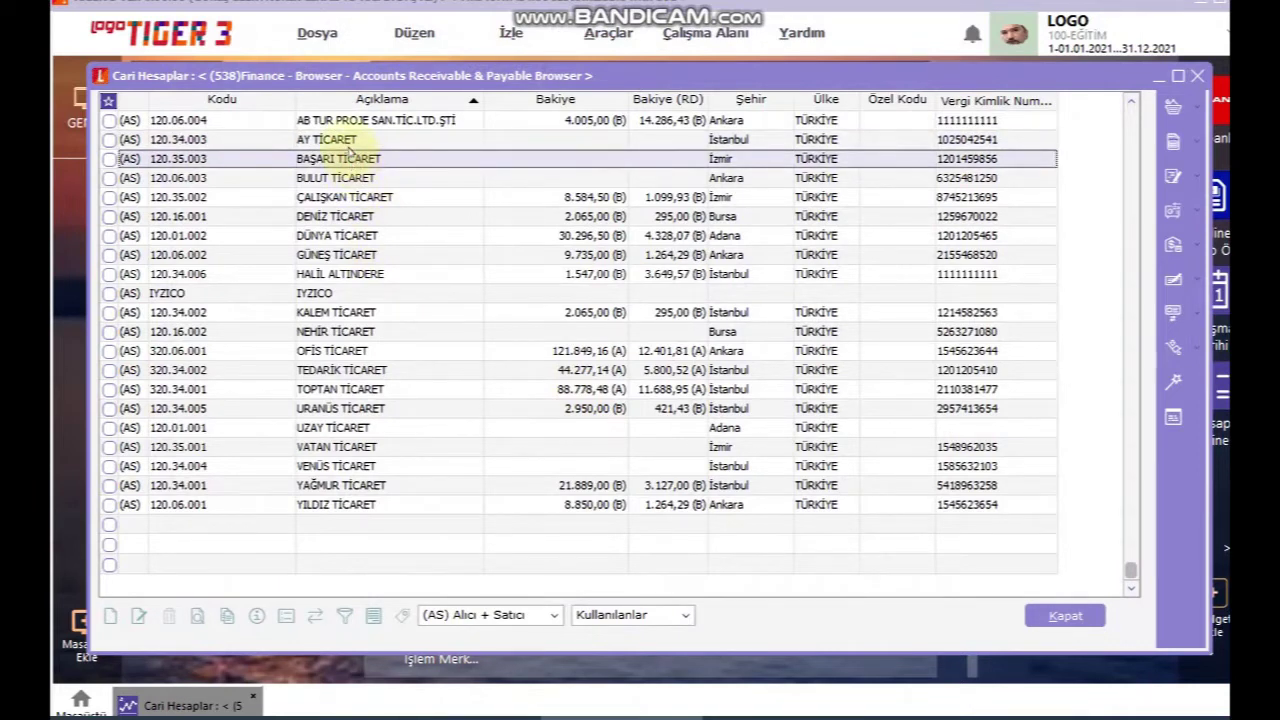
click(350, 145)
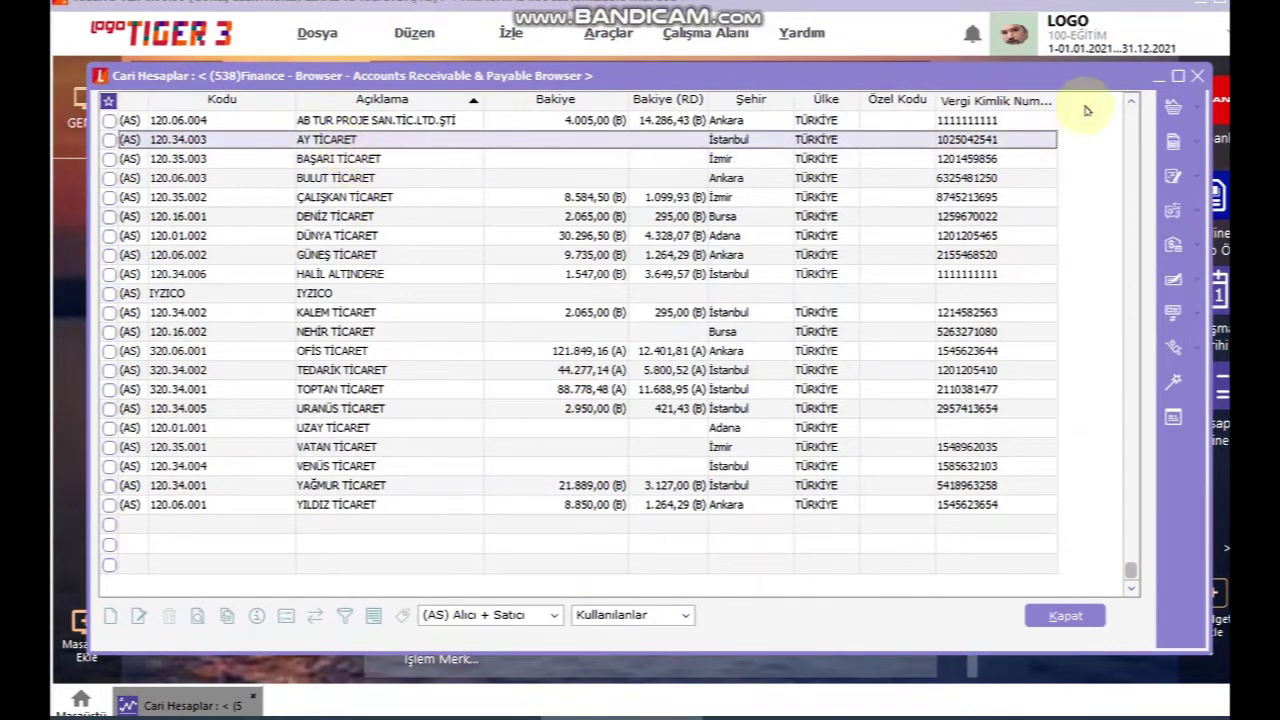
click(1197, 75)
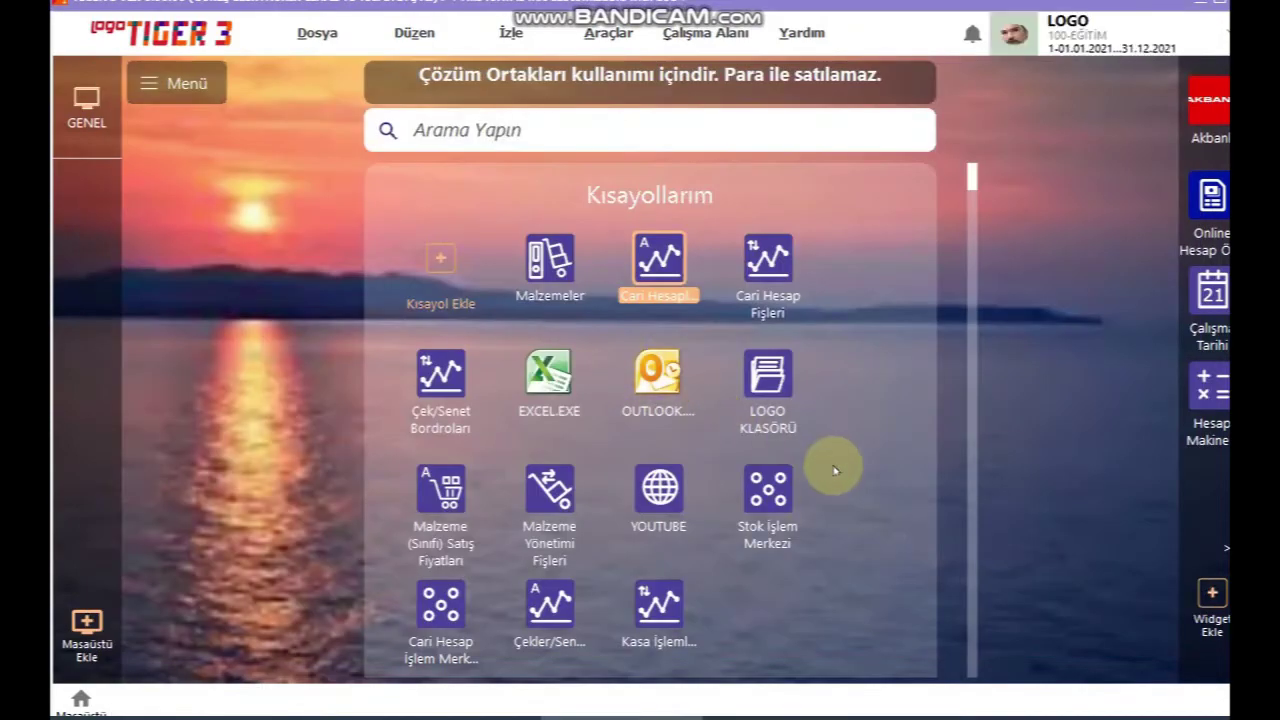
- Add a new wholesale sales invoice (Toptan Satış Faturası) and check its reporting and transaction currencies
scroll(835, 470, down, 5)
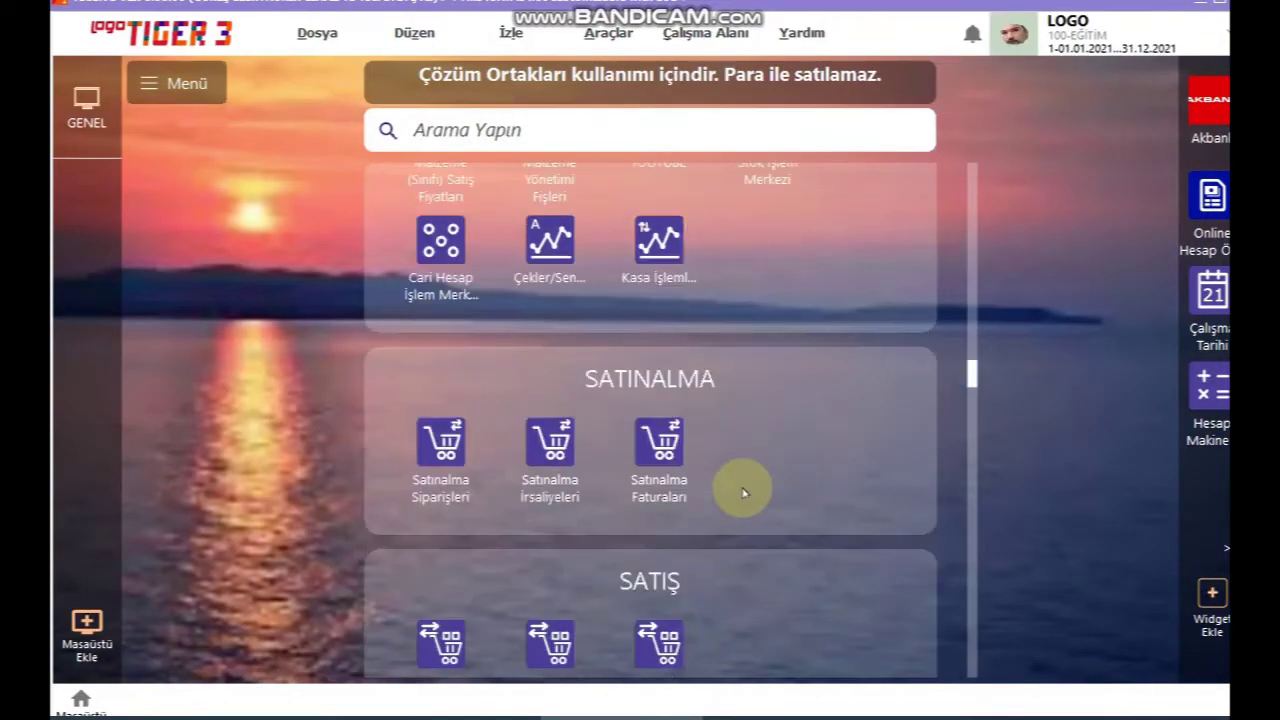
click(656, 568)
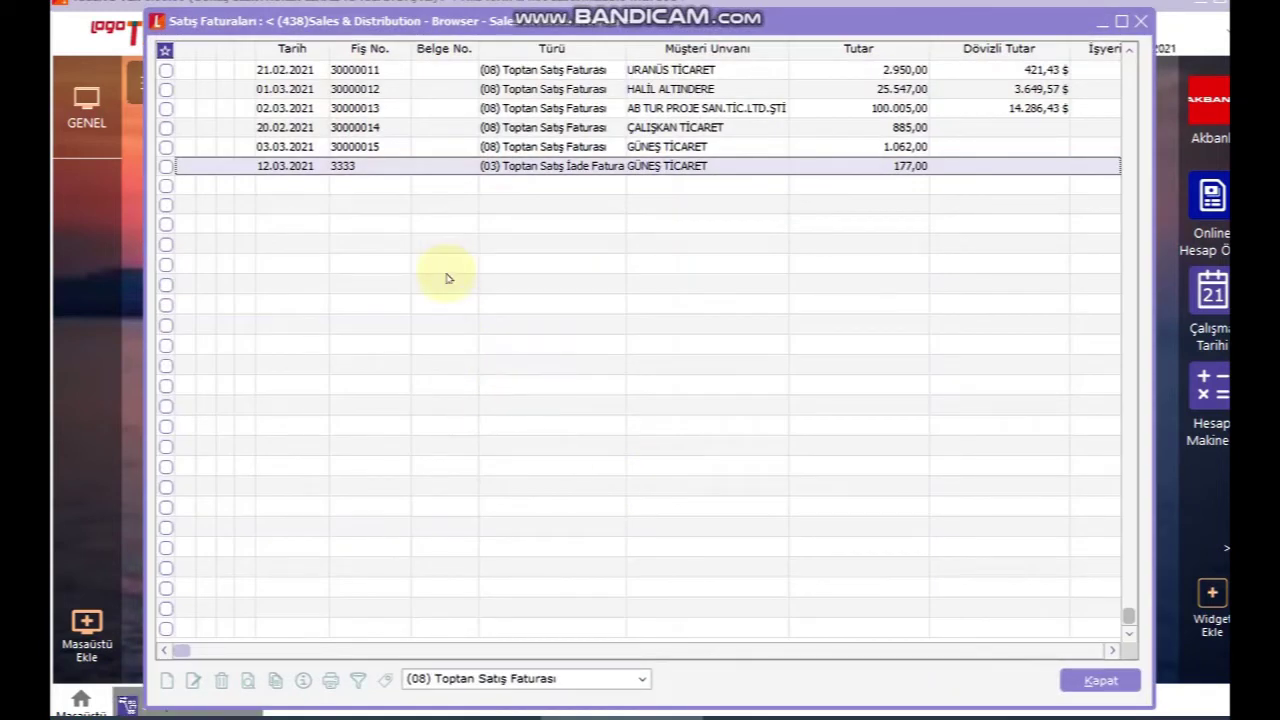
right_click(448, 278)
click(478, 287)
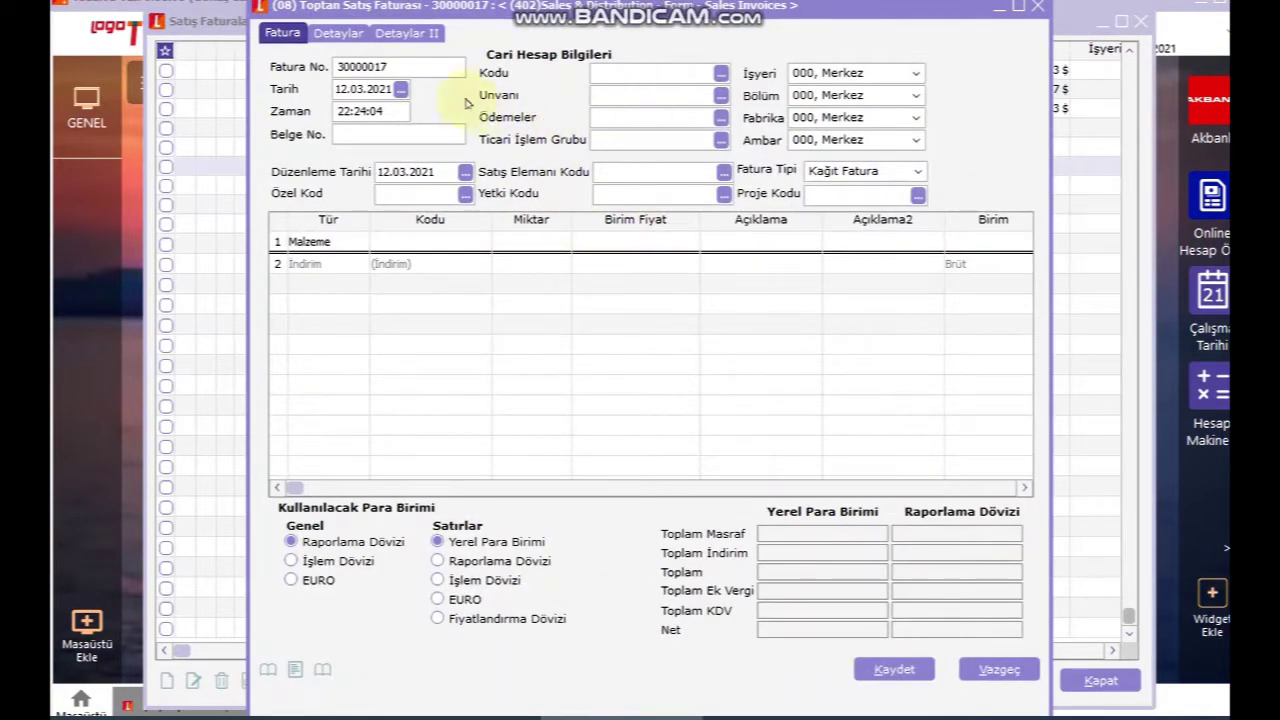
click(339, 34)
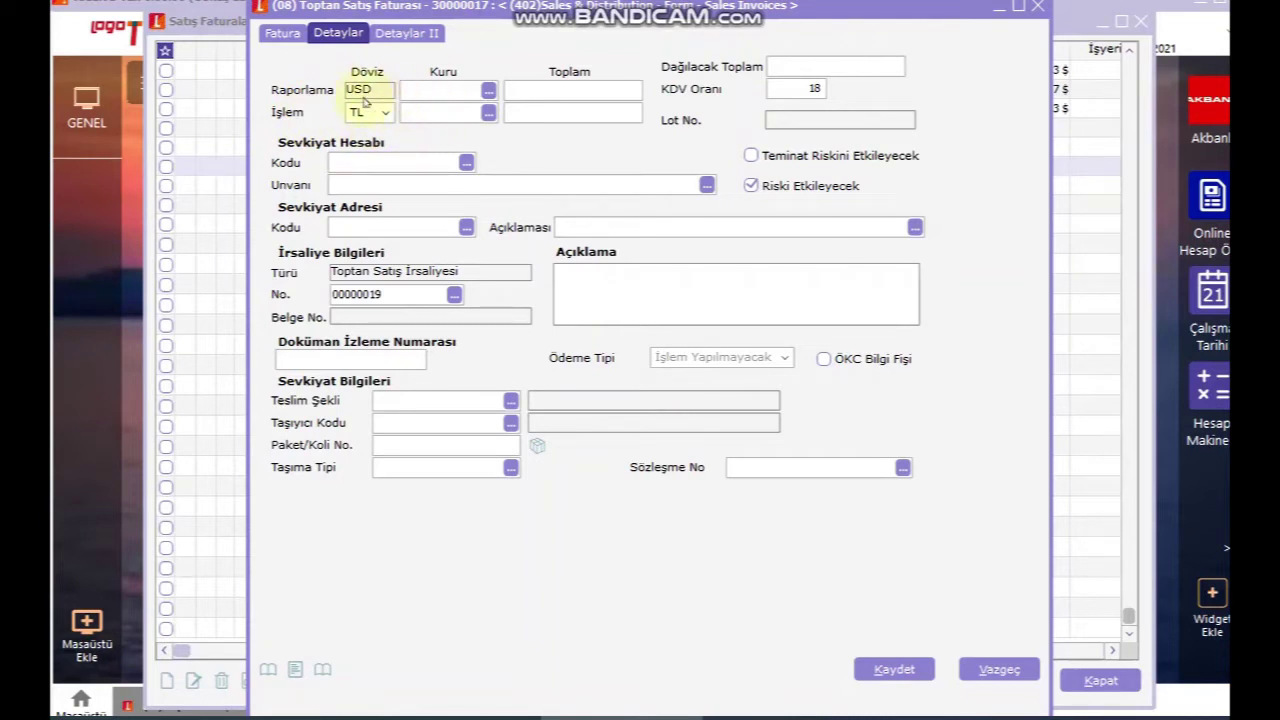
click(283, 33)
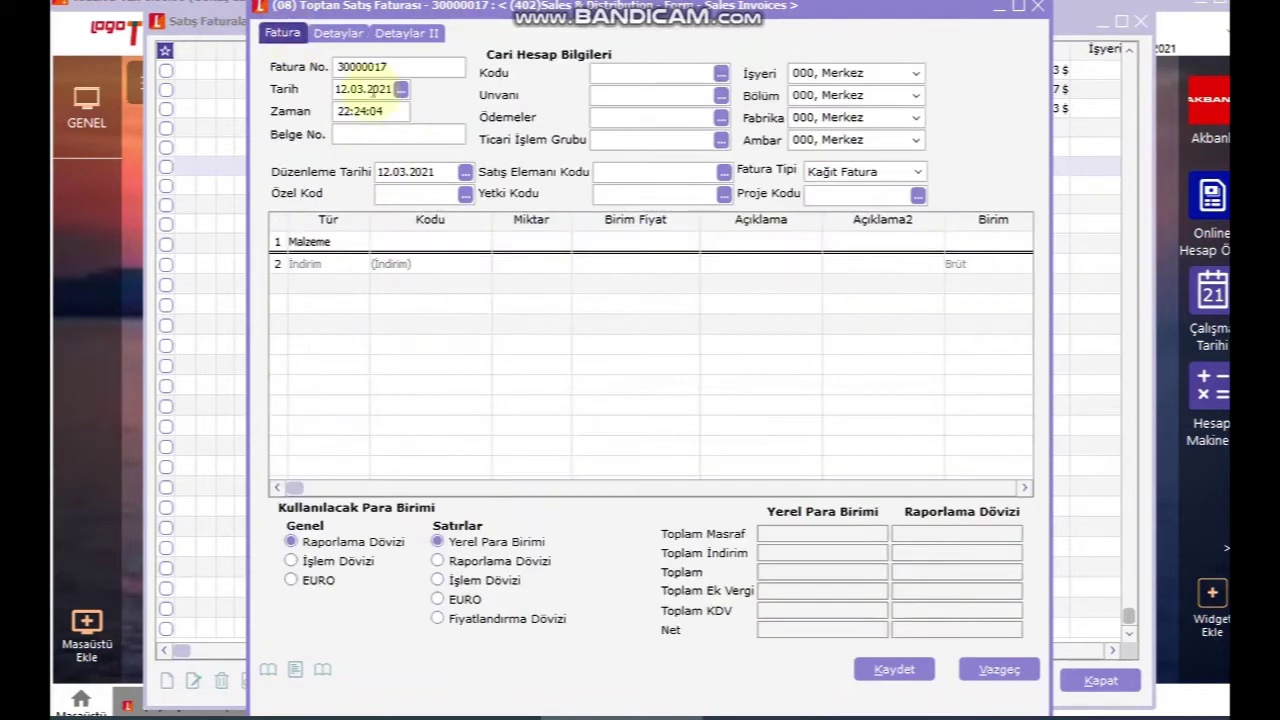
- Select BAŞARI TİCARET as the invoice's account, accept the unit price update and check the transaction currency
click(632, 139)
drag(268, 70, 400, 88)
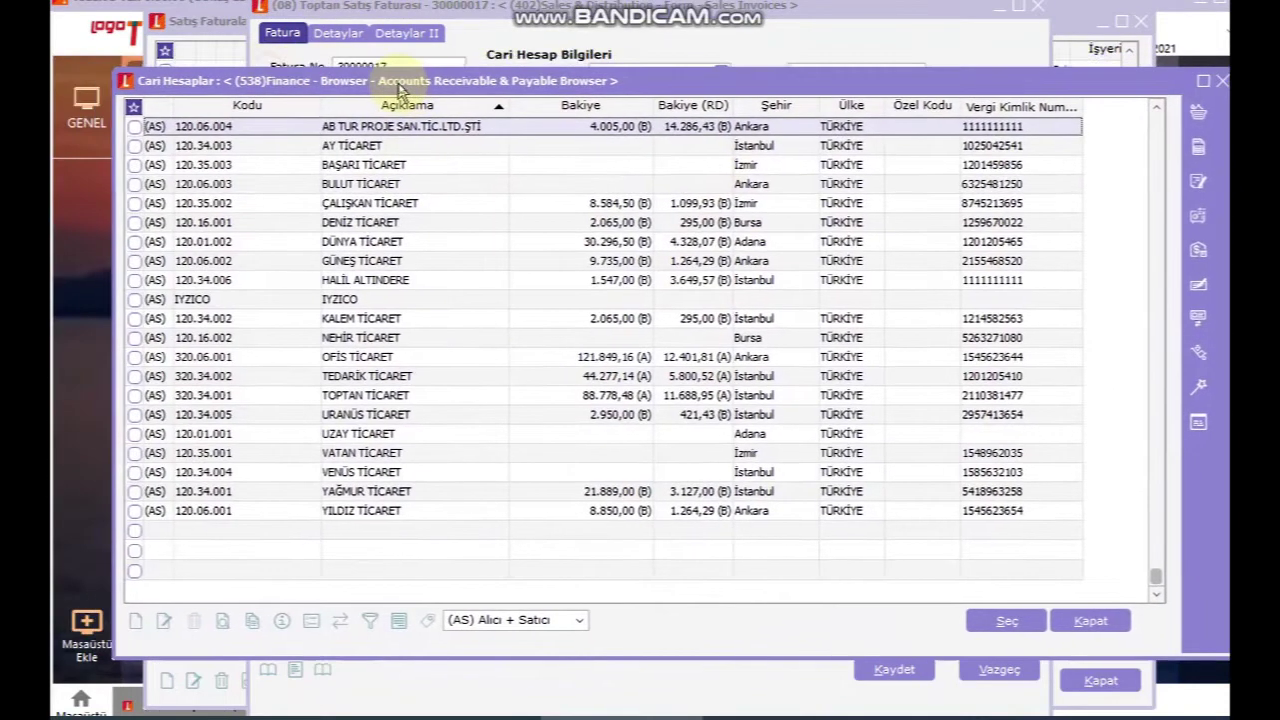
click(395, 165)
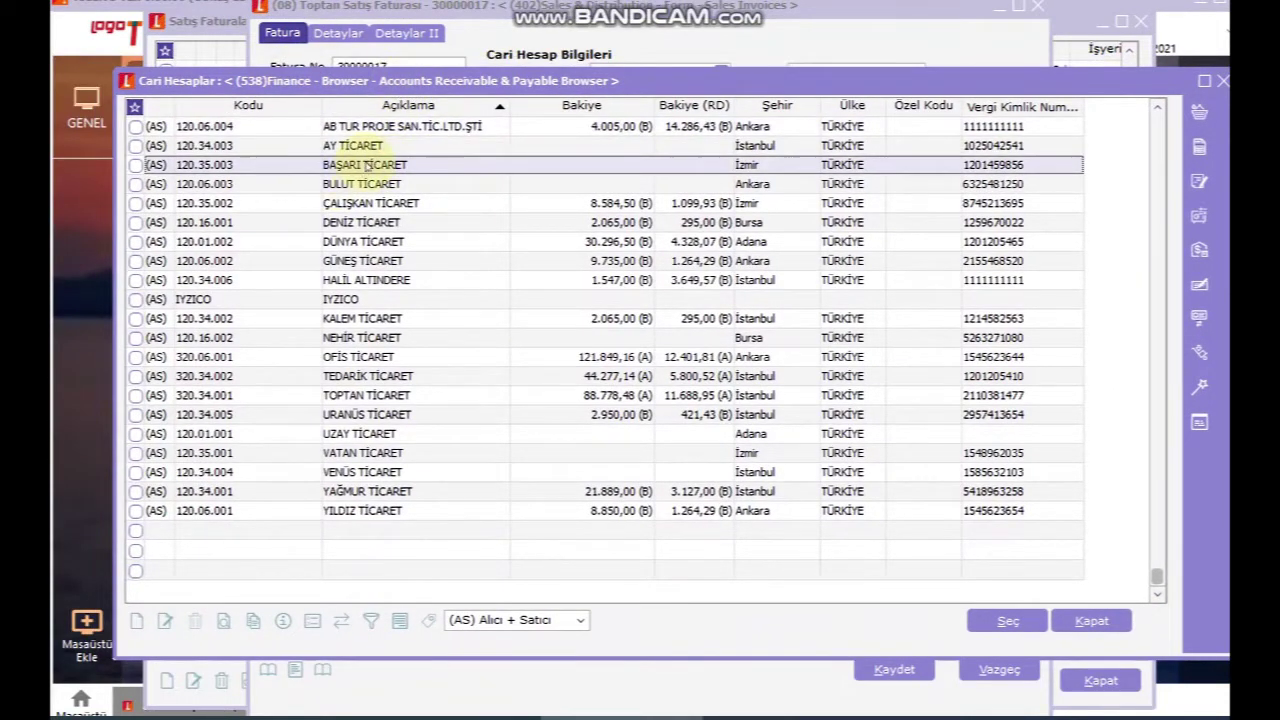
double_click(365, 165)
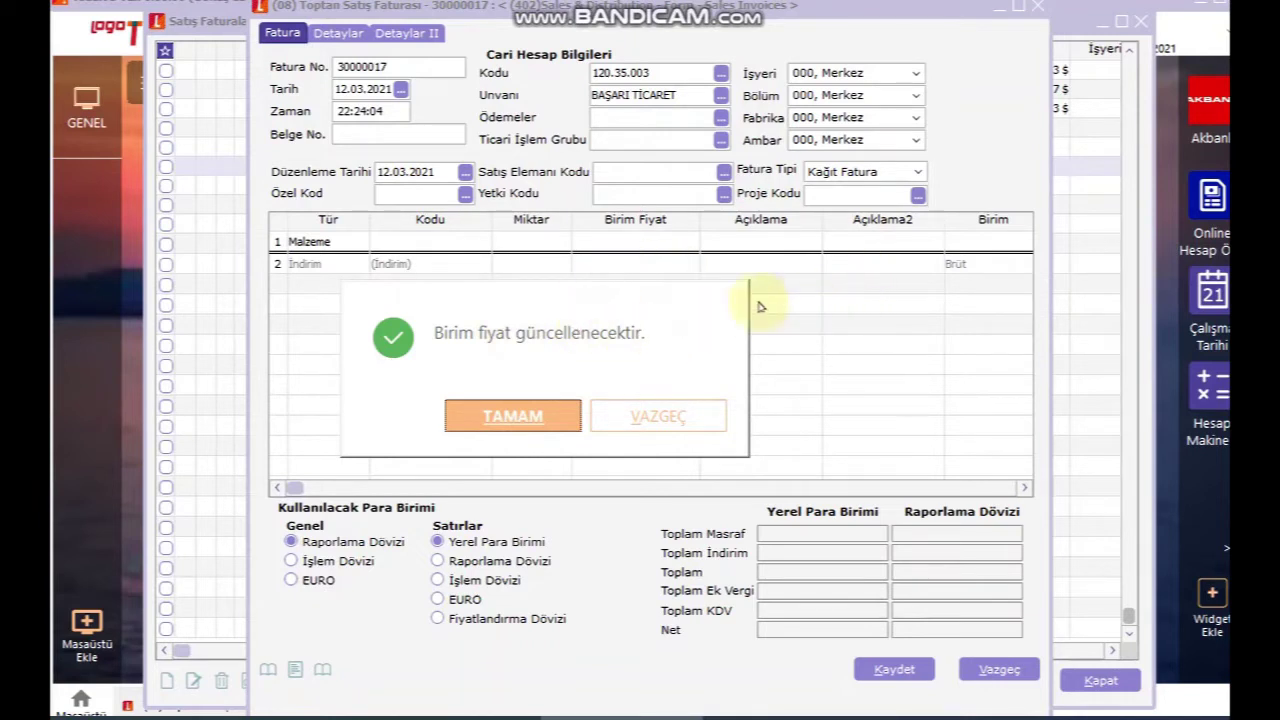
click(540, 415)
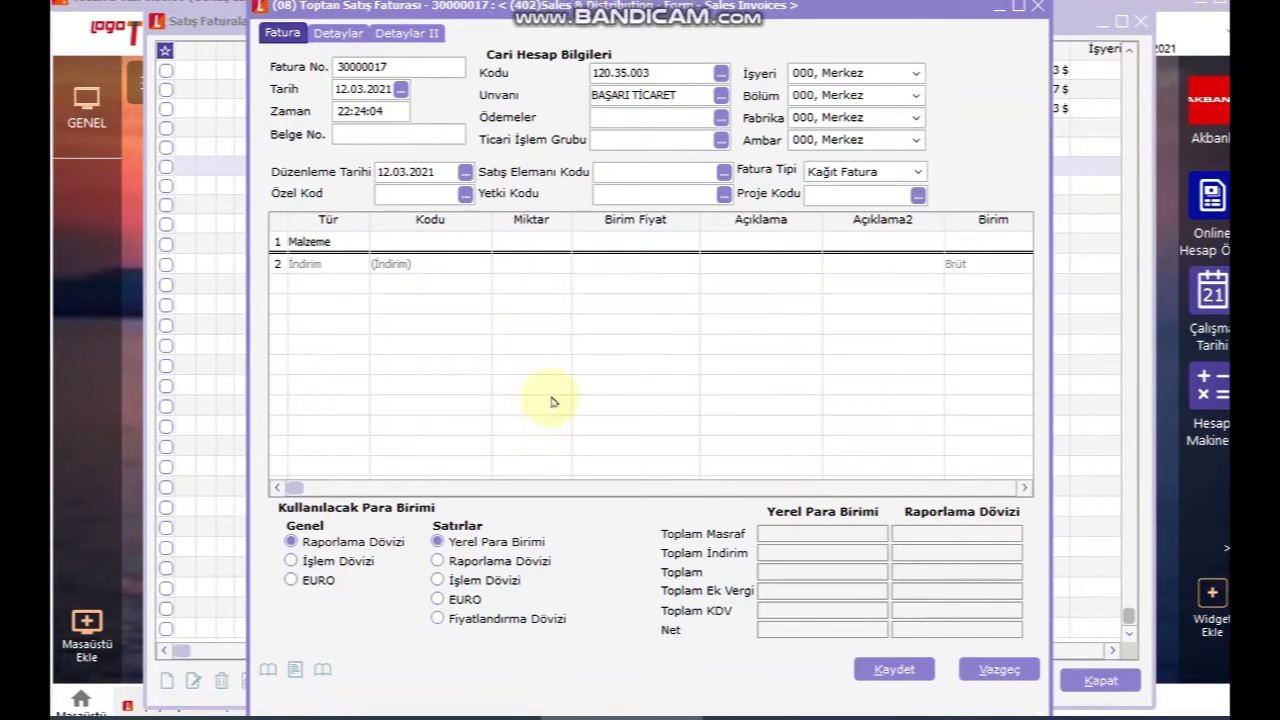
click(336, 33)
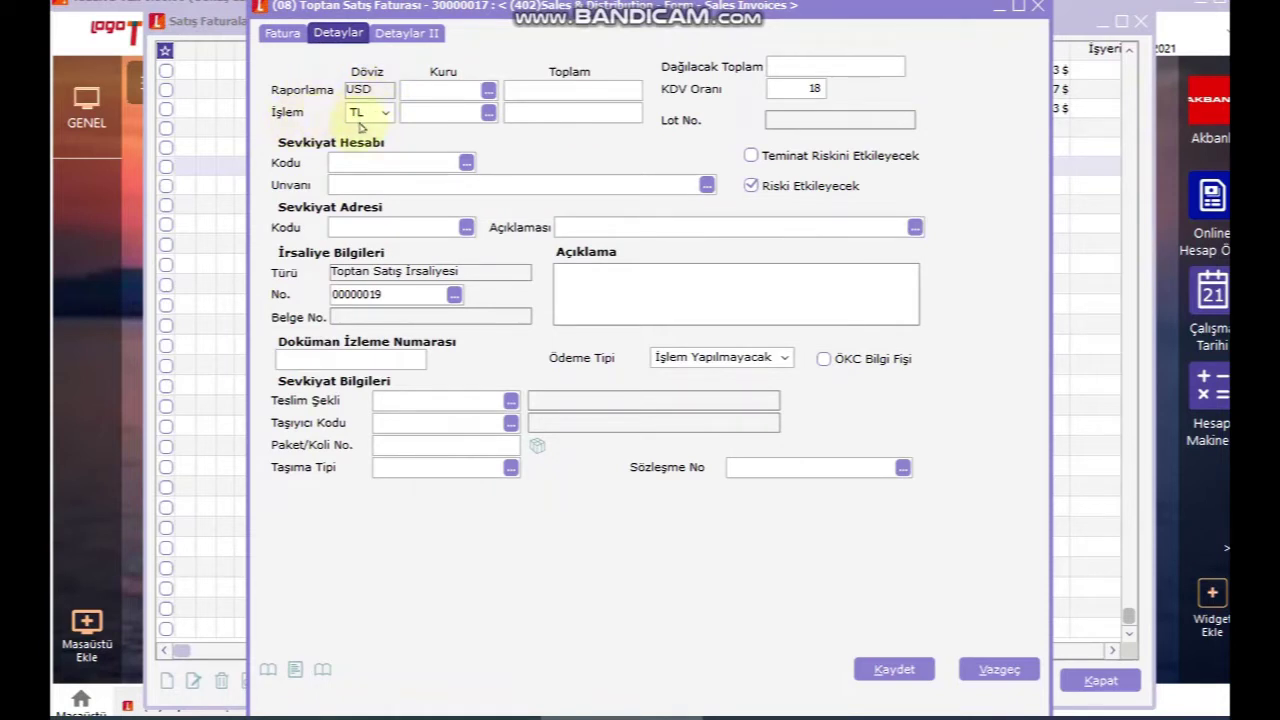
click(281, 33)
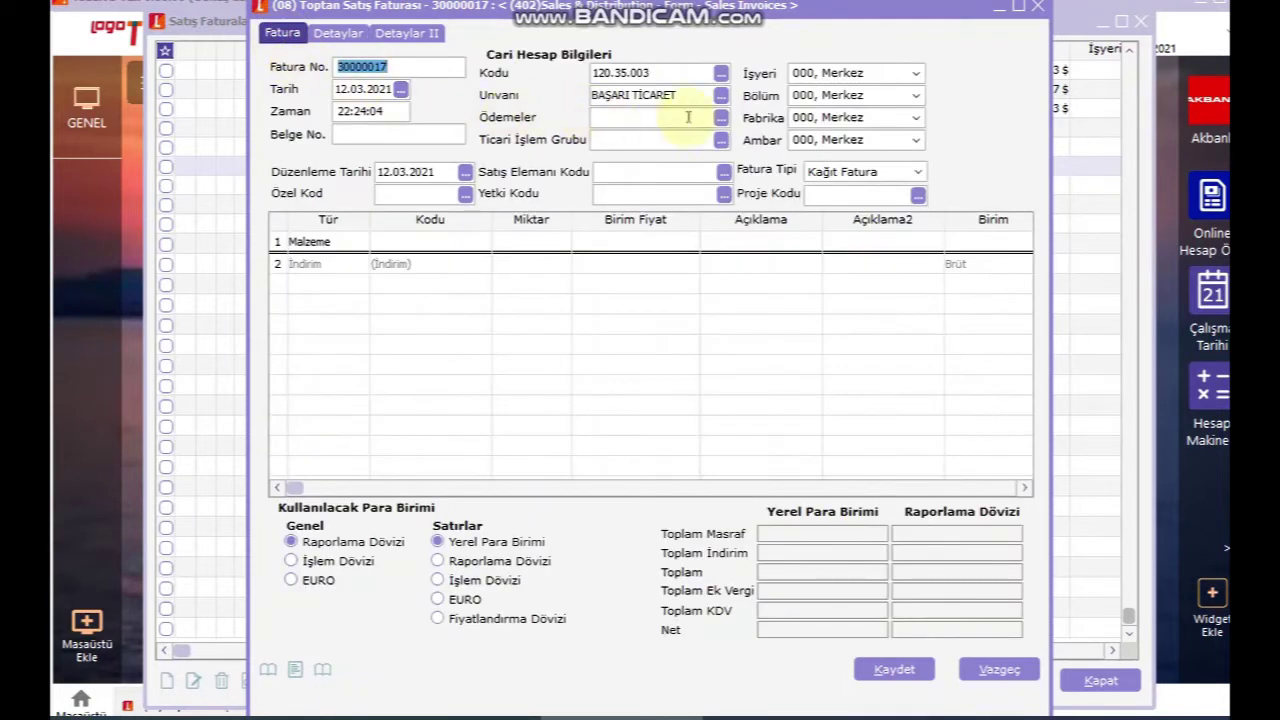
- Change the invoice's account to AY TİCARET, accepting the transaction currency change and the unit price update
click(721, 95)
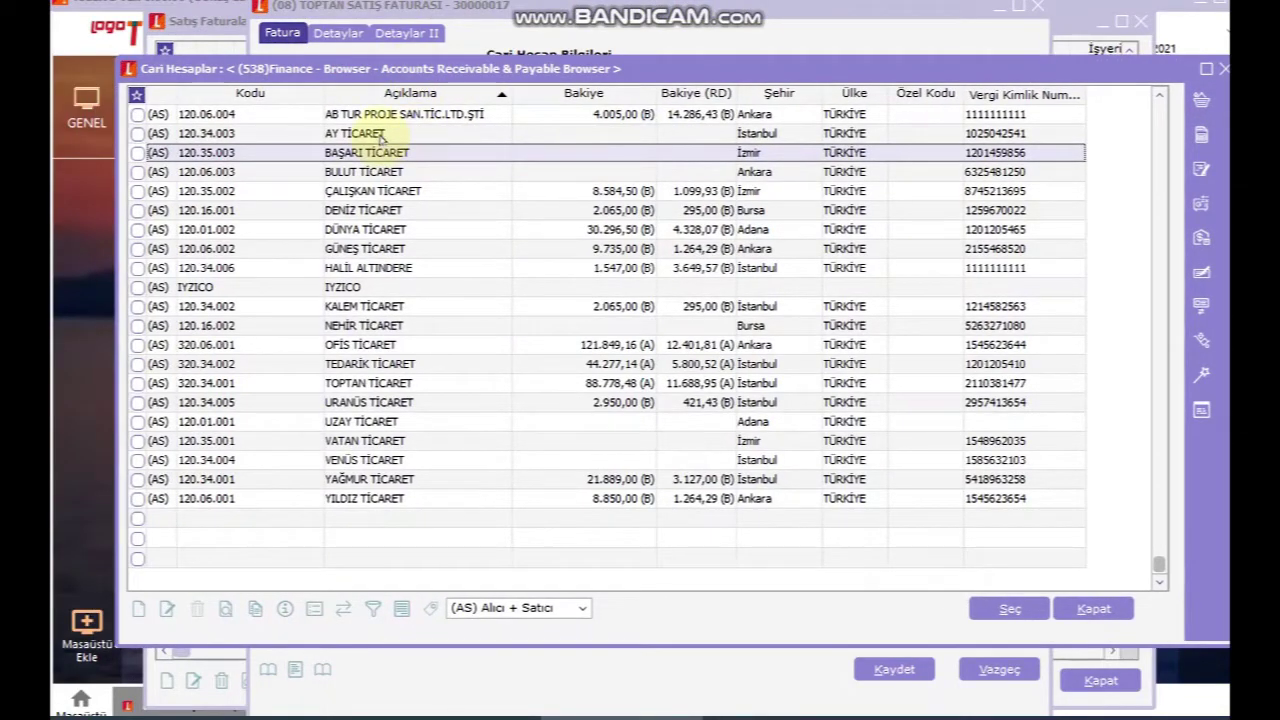
click(381, 137)
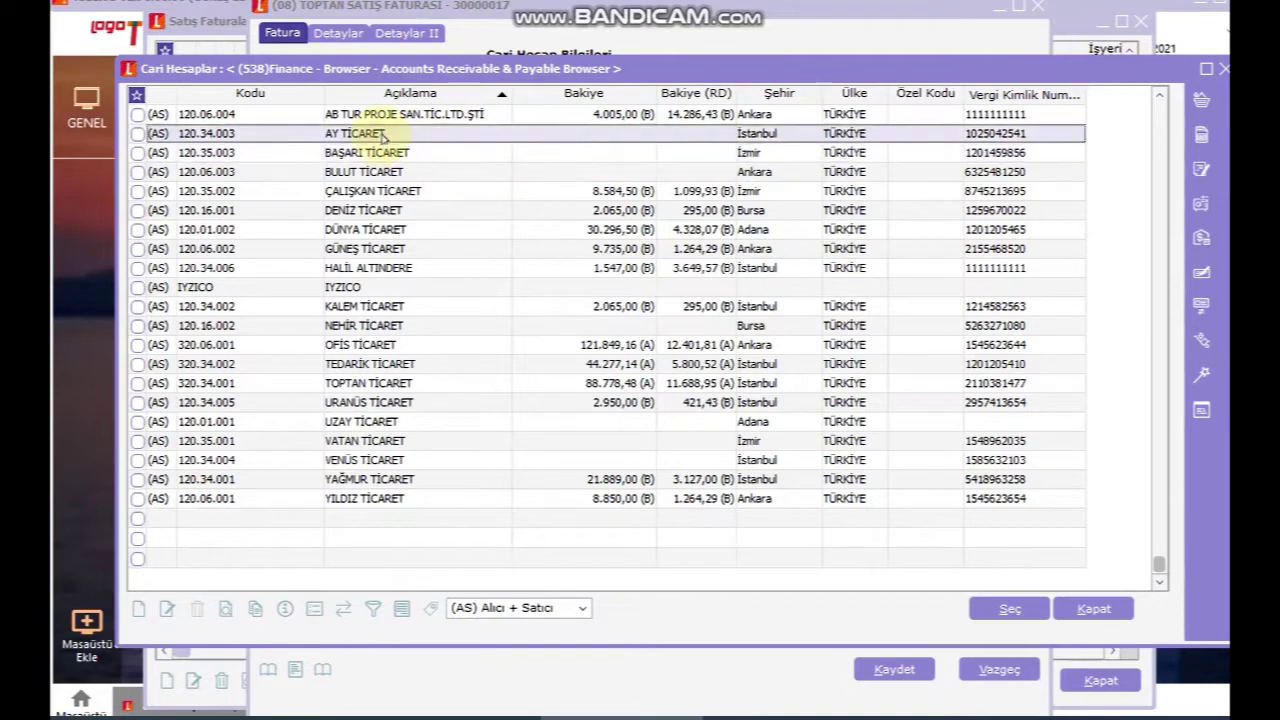
double_click(381, 152)
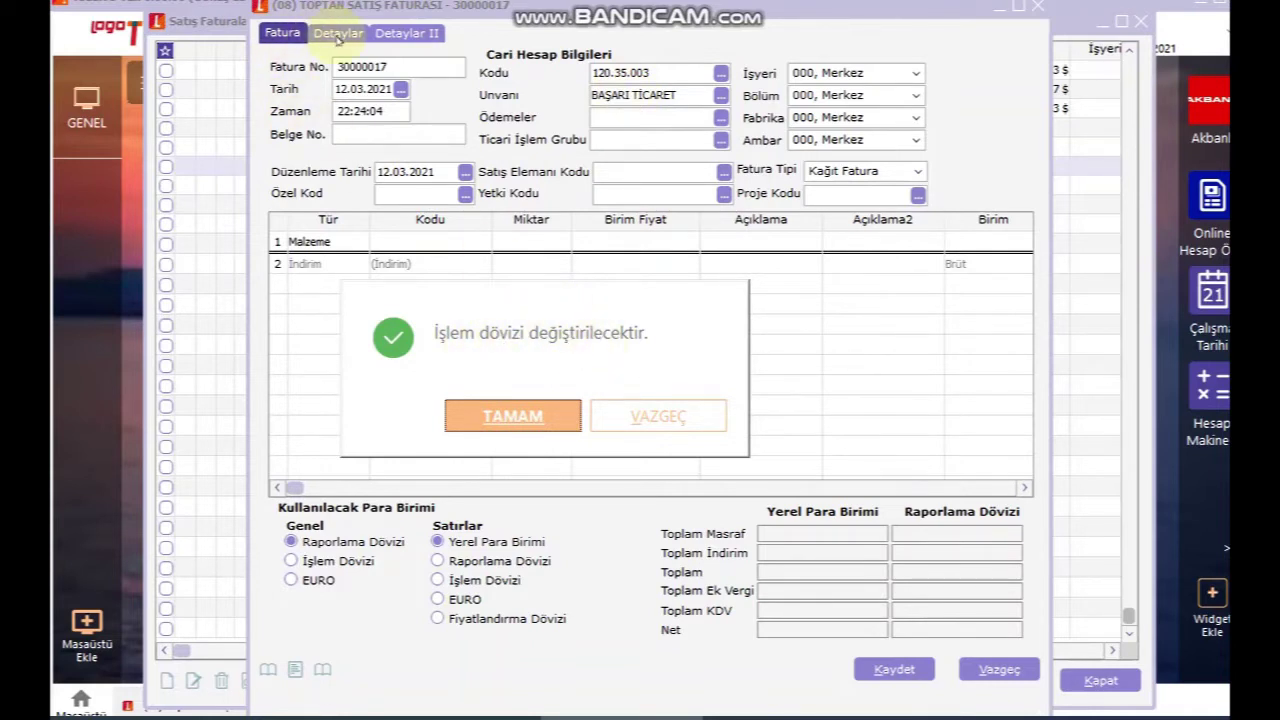
click(512, 414)
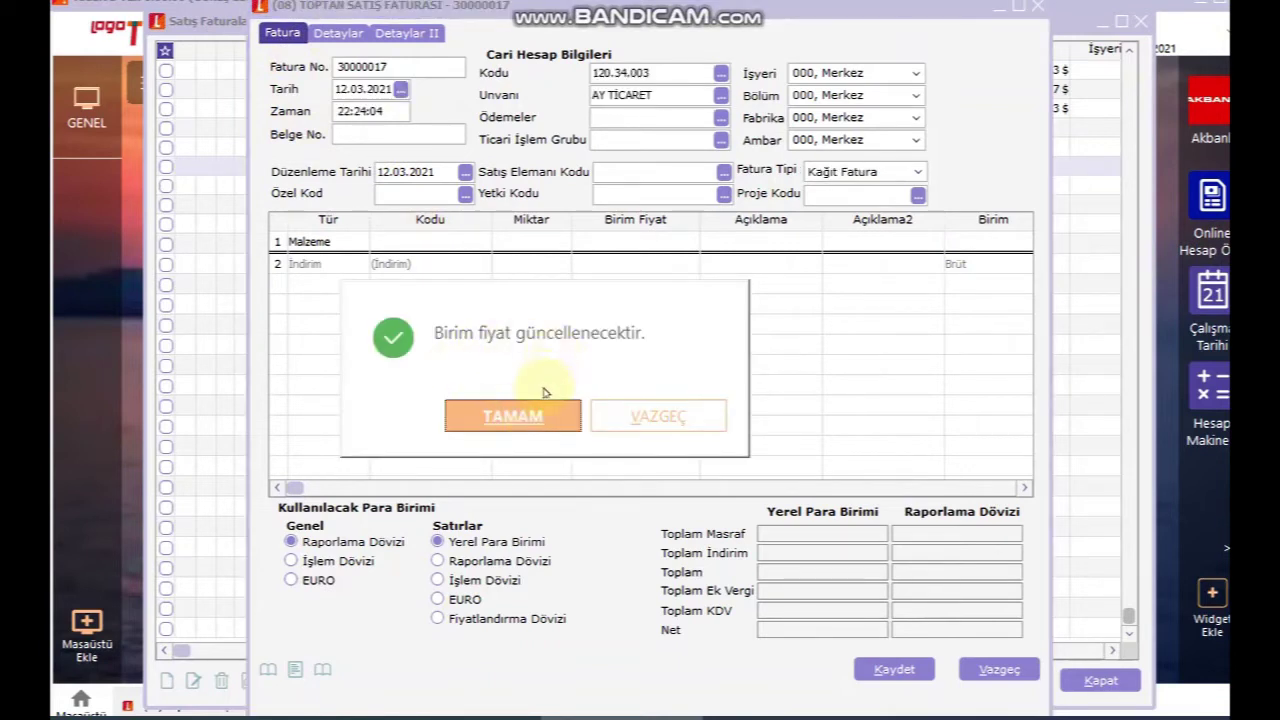
click(513, 416)
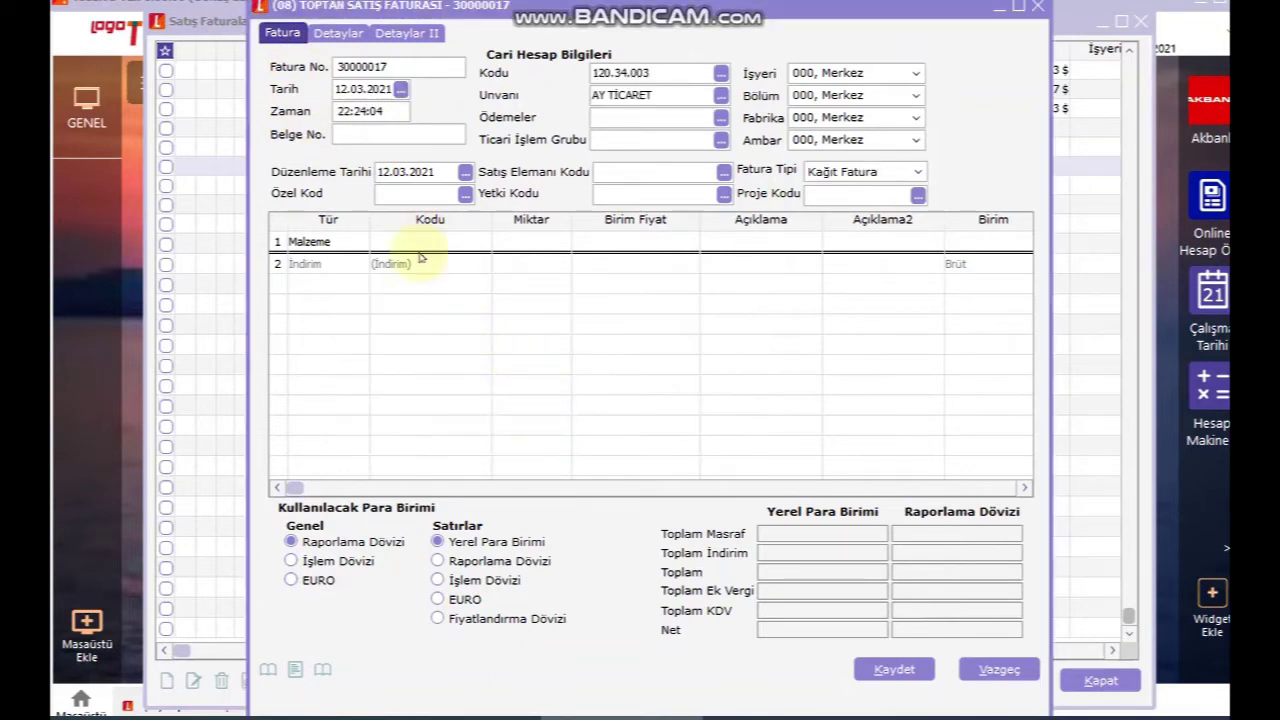
- Set both the reporting and the transaction USD exchange rates of the invoice to 7
click(338, 34)
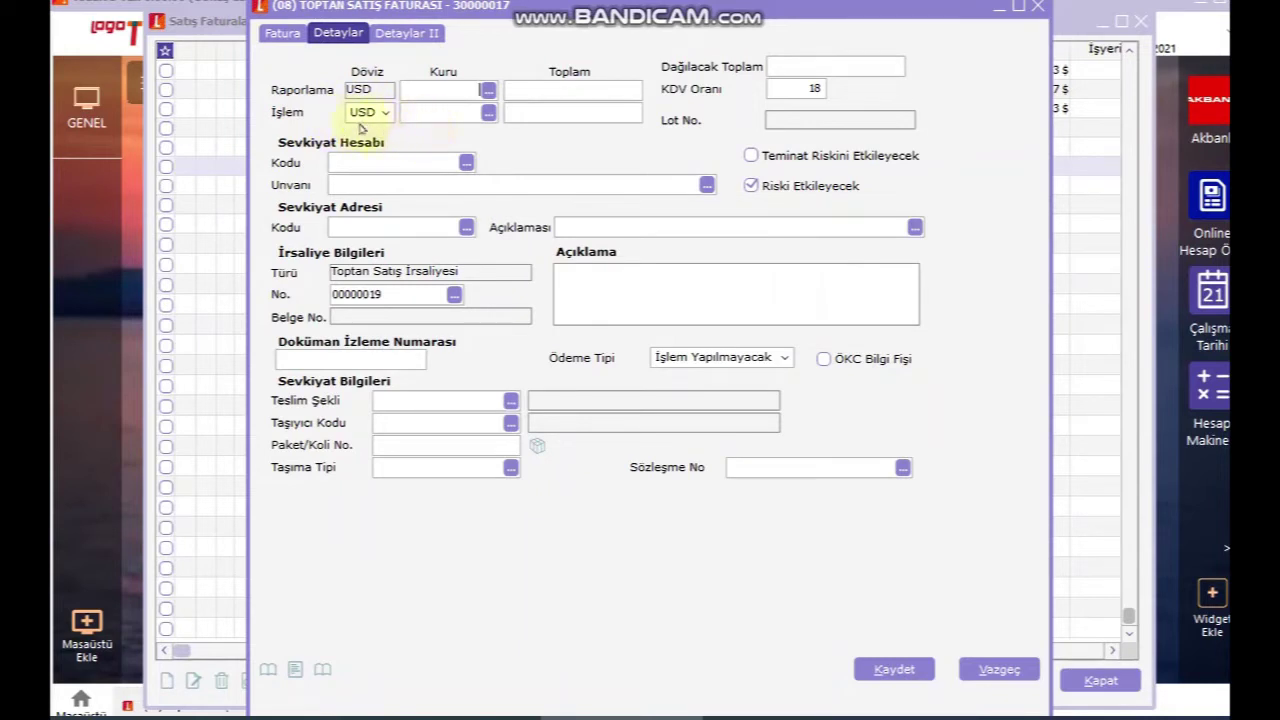
click(450, 89)
text(1)
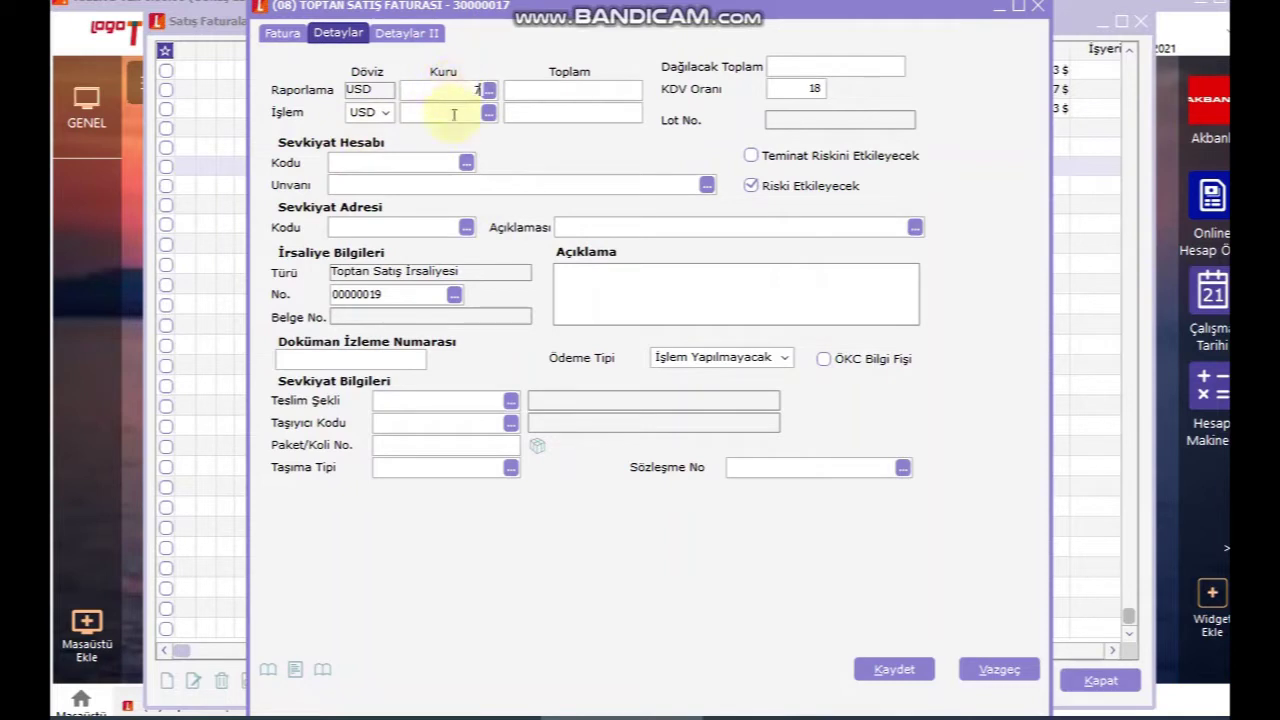
click(452, 114)
text(7)
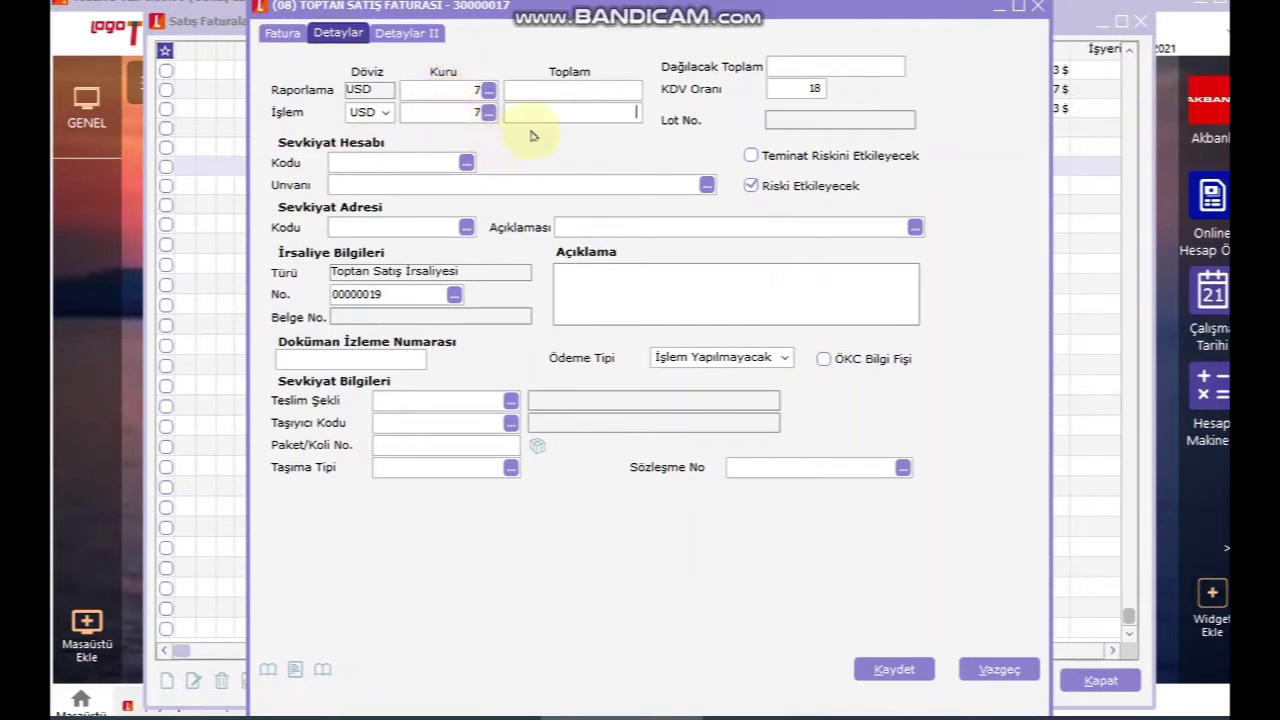
click(282, 34)
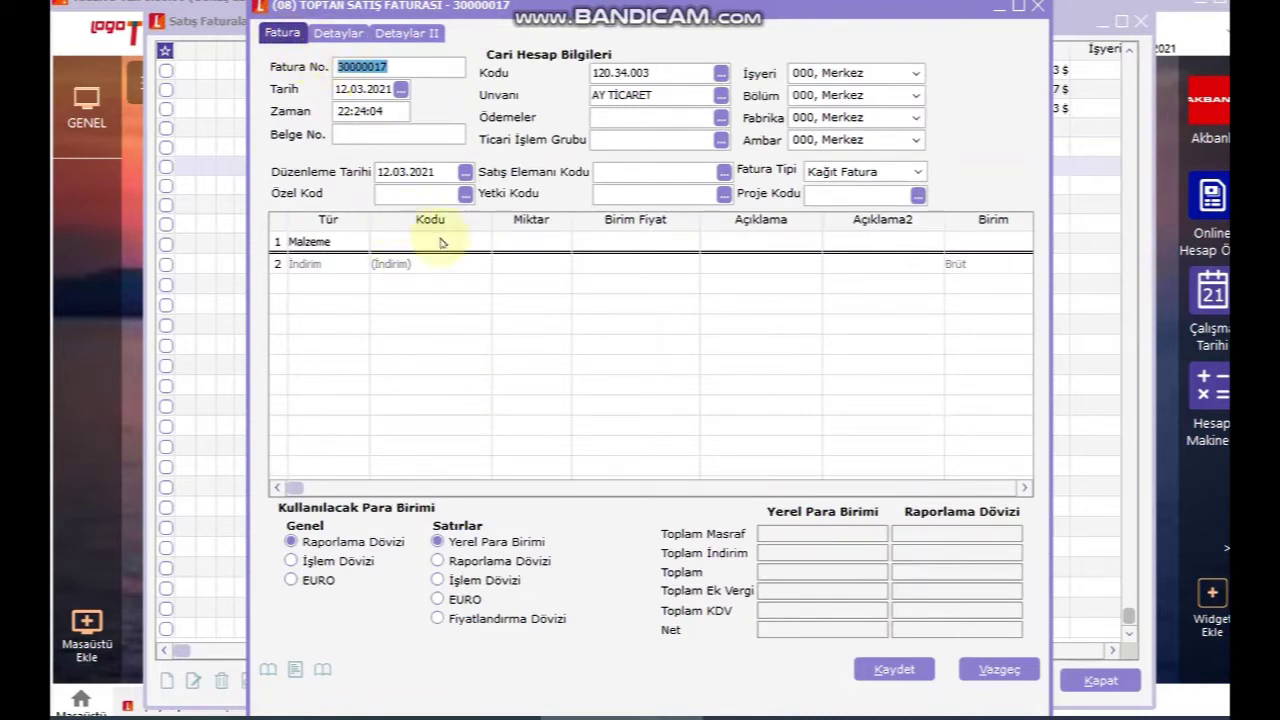
- Add material DZC981 (Galaxy A31) to the first invoice line with a quantity of 1
click(470, 245)
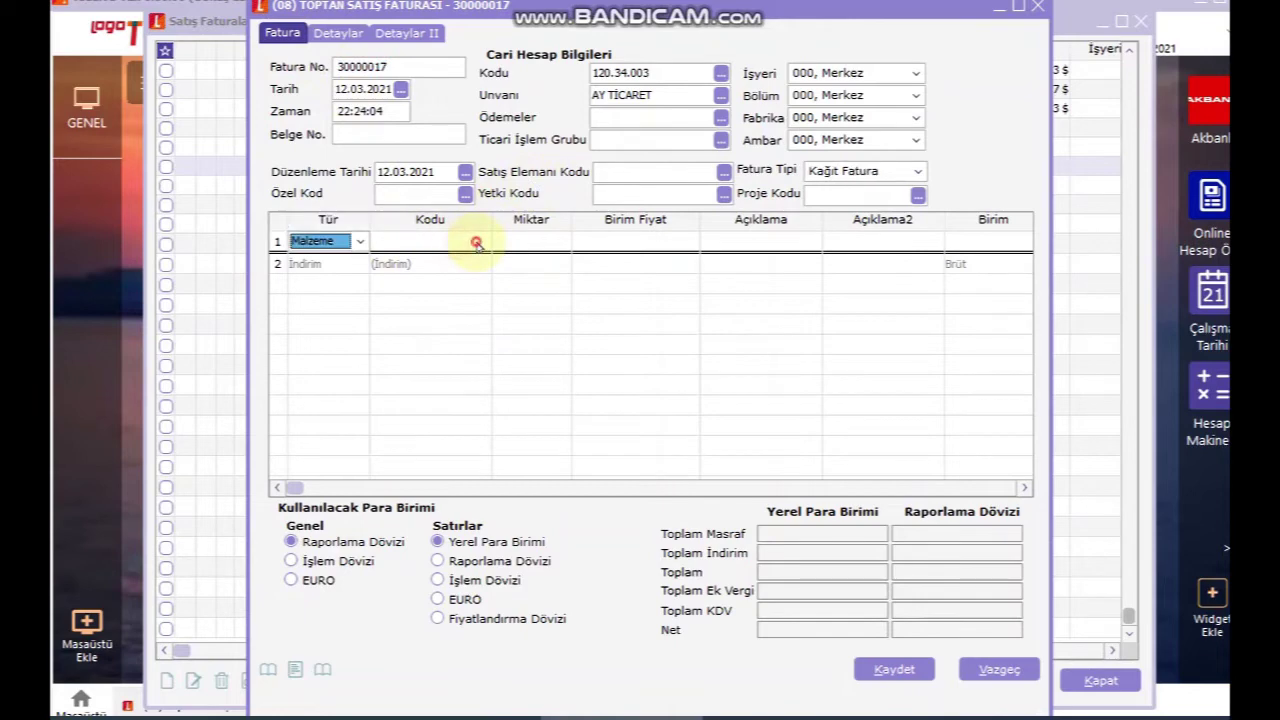
click(482, 242)
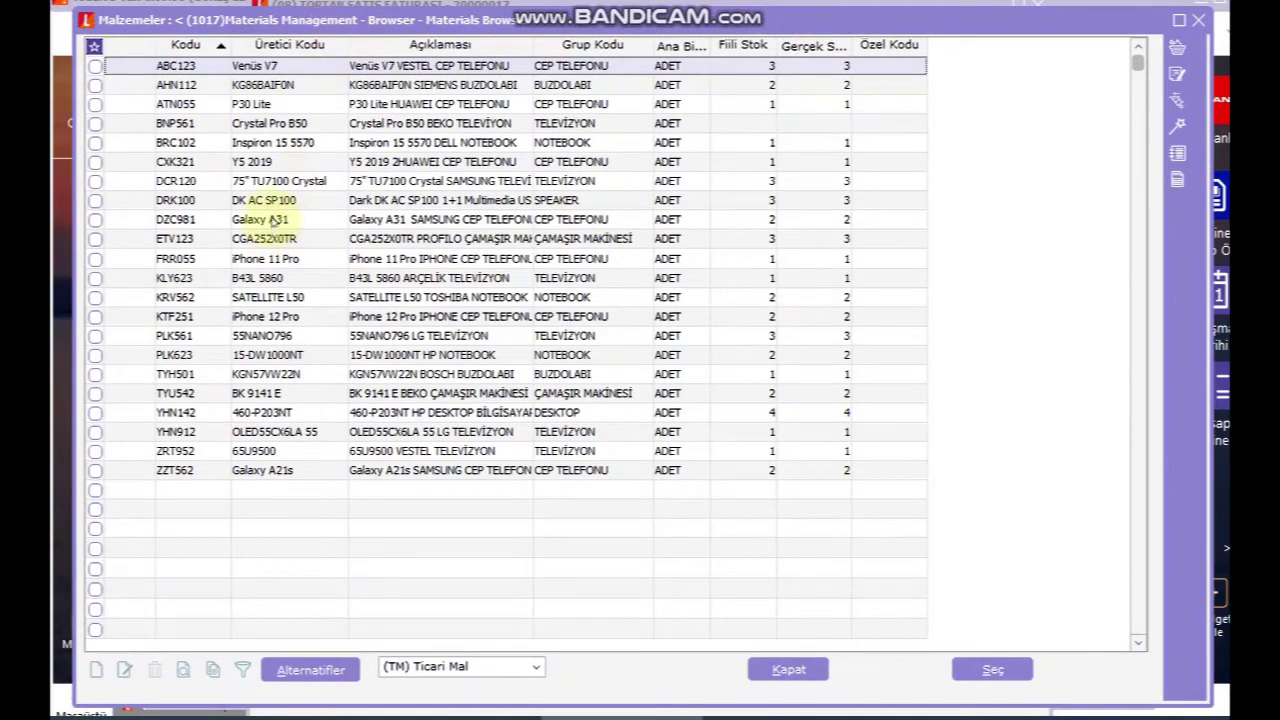
double_click(275, 214)
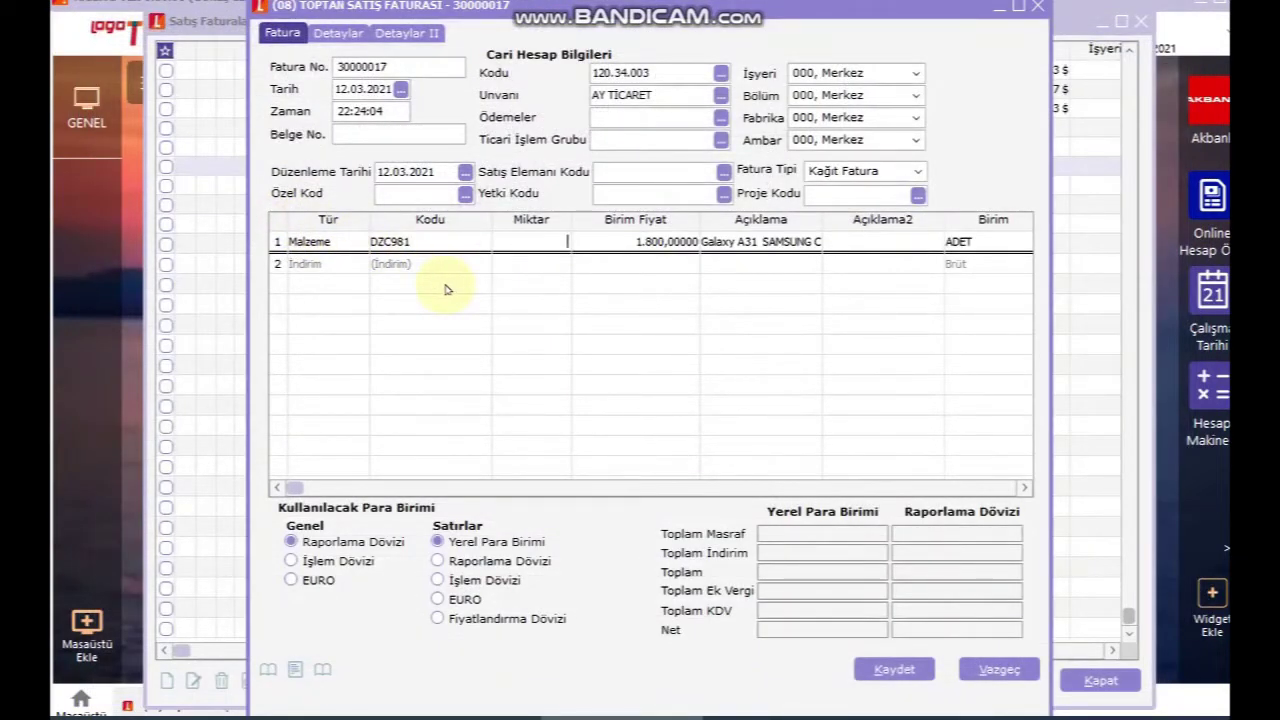
text(1)
key(Tab)
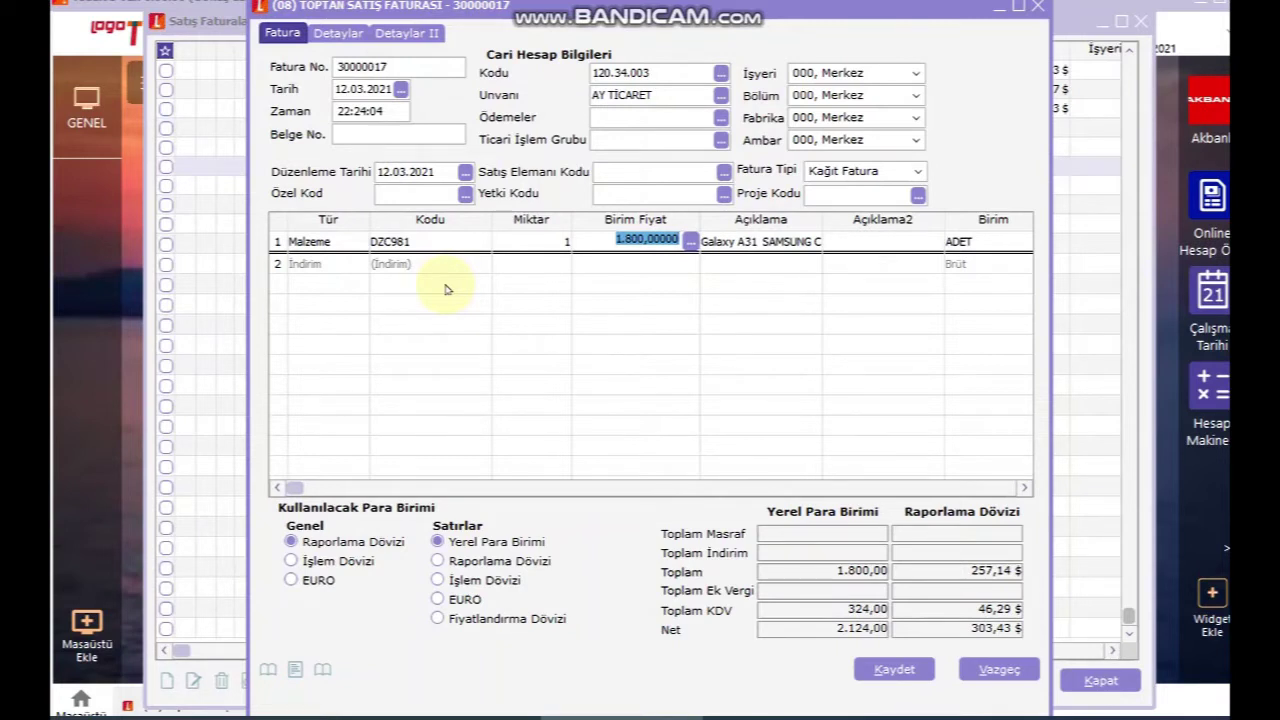
- Set the currency used for the invoice lines to the transaction currency (İşlem Dövizi)
key(Tab)
key(Tab)
key(Tab)
key(Tab)
key(Tab)
key(Tab)
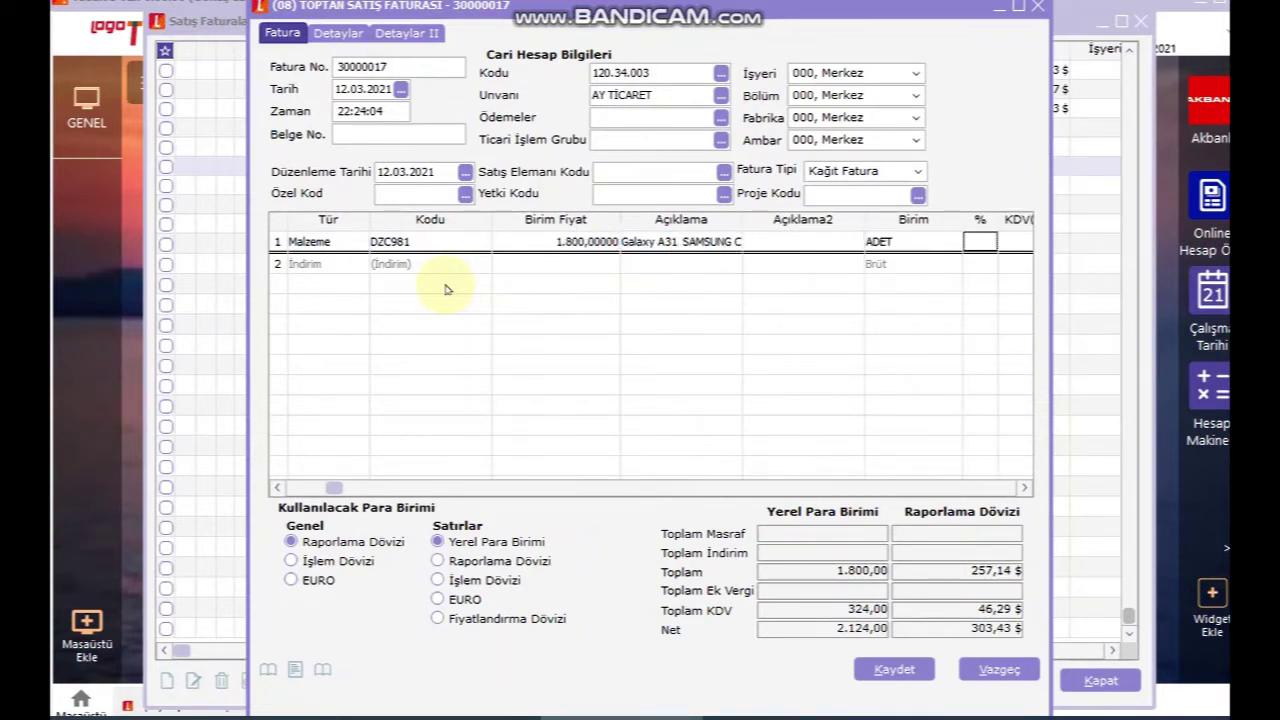
key(Tab)
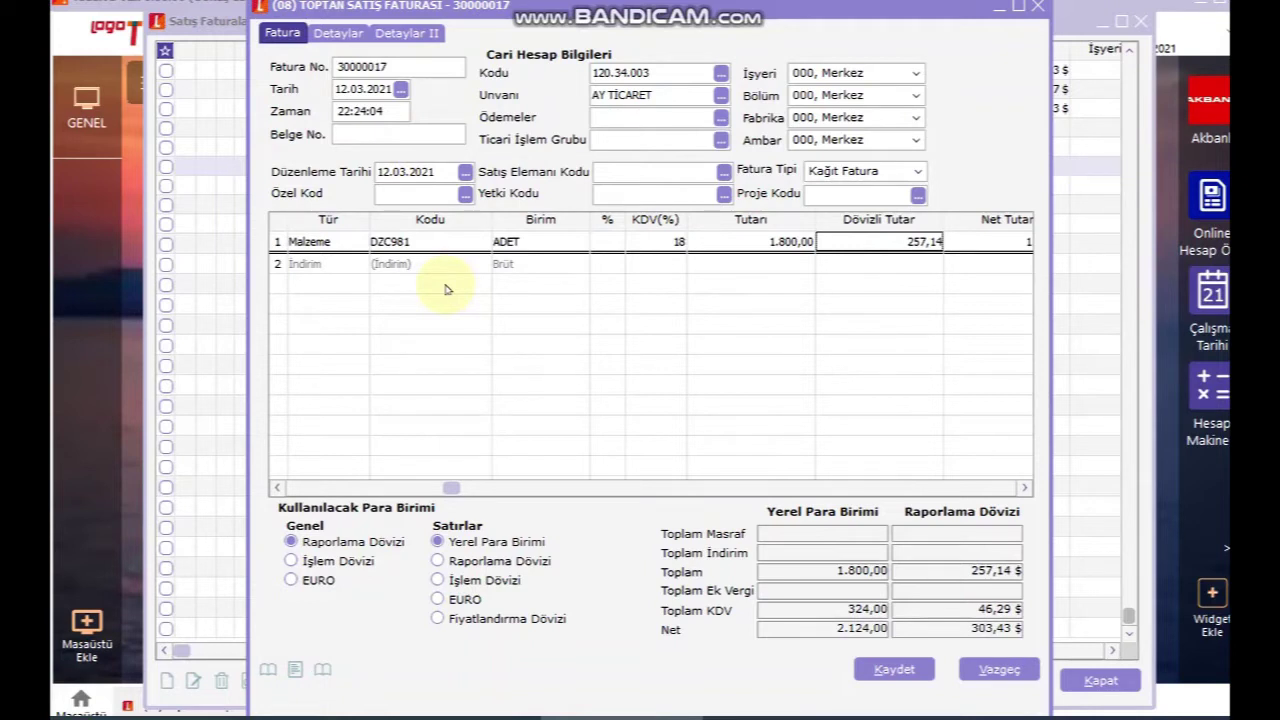
click(912, 248)
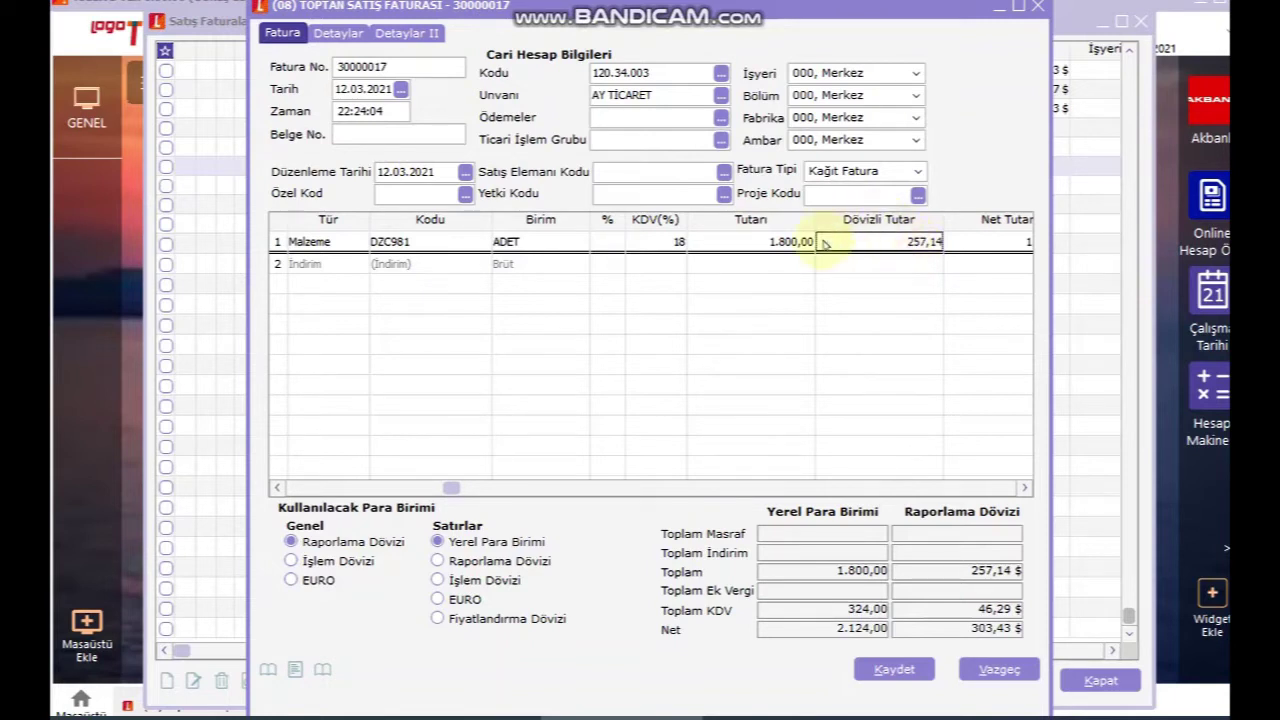
click(446, 538)
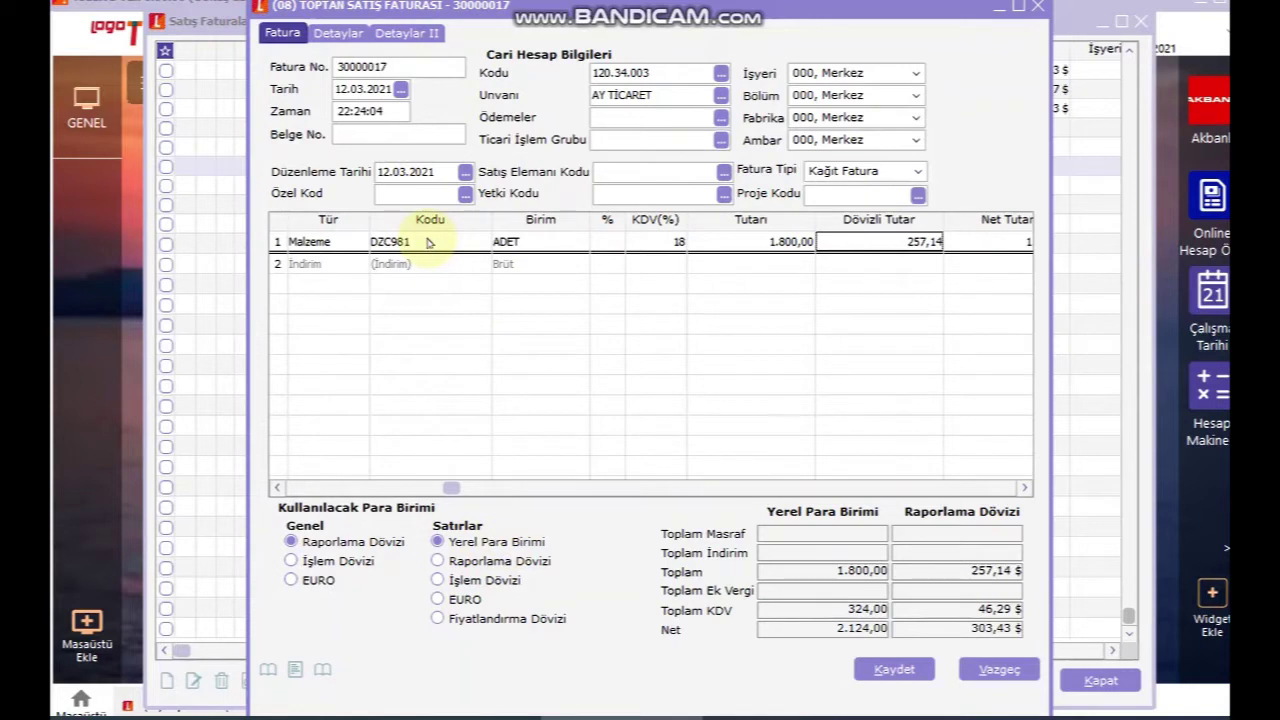
click(484, 580)
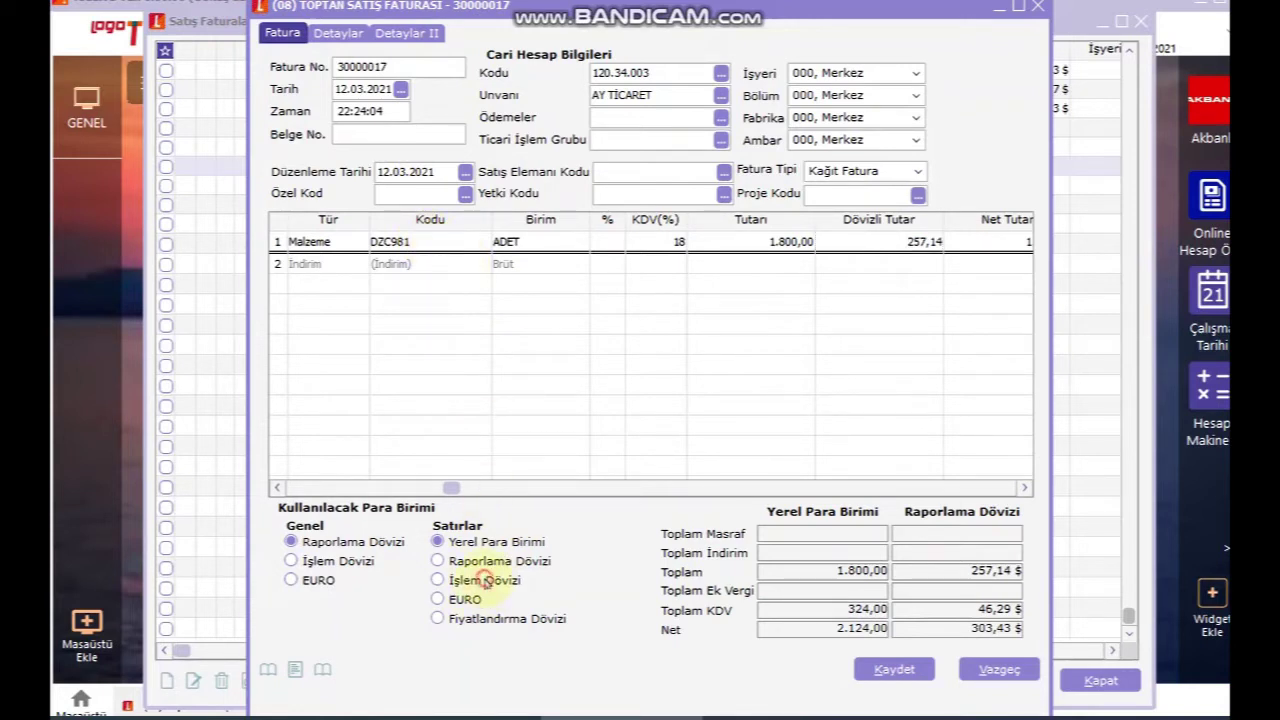
- Set the foreign currency amount of the DZC981 line to 250 and save the invoice
click(872, 245)
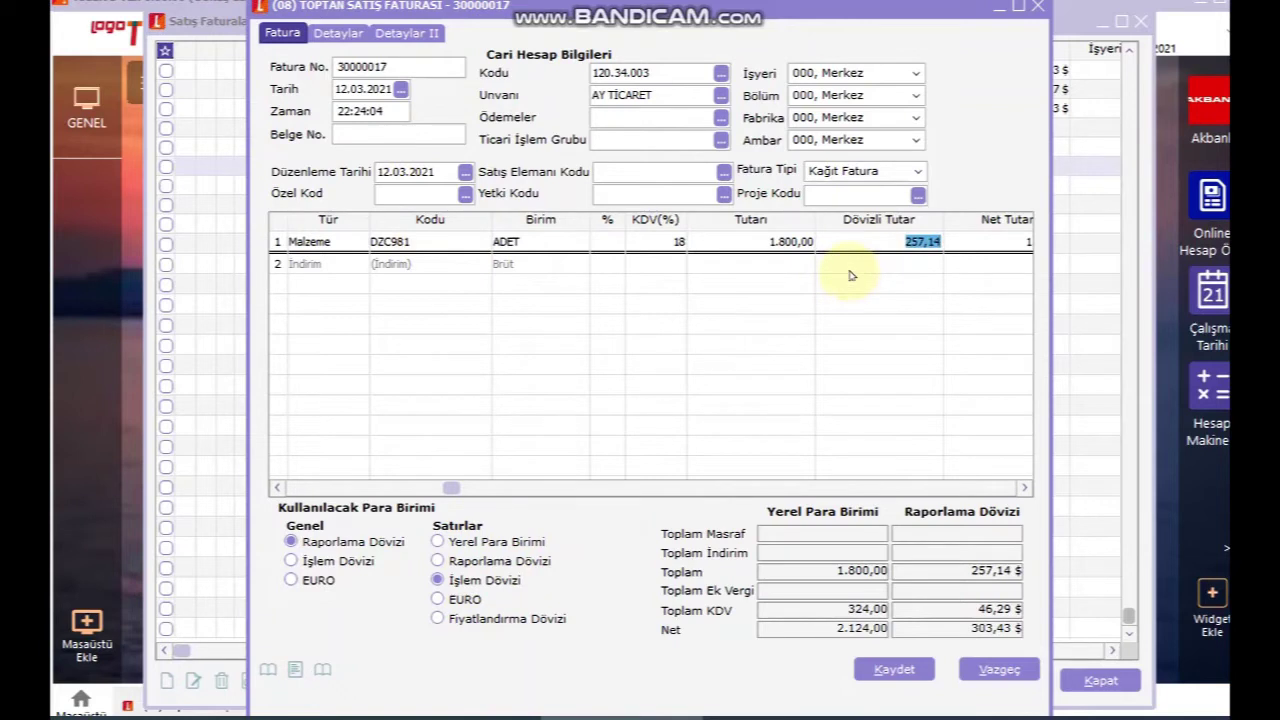
text(250)
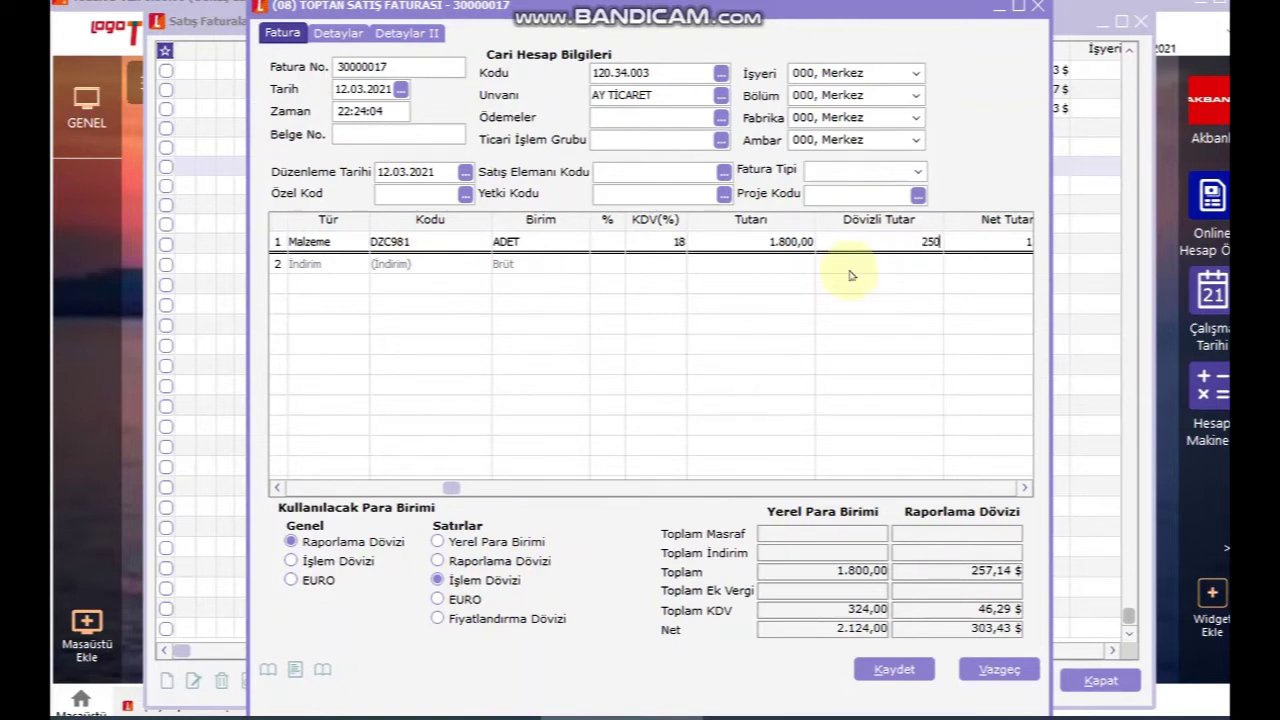
key(Return)
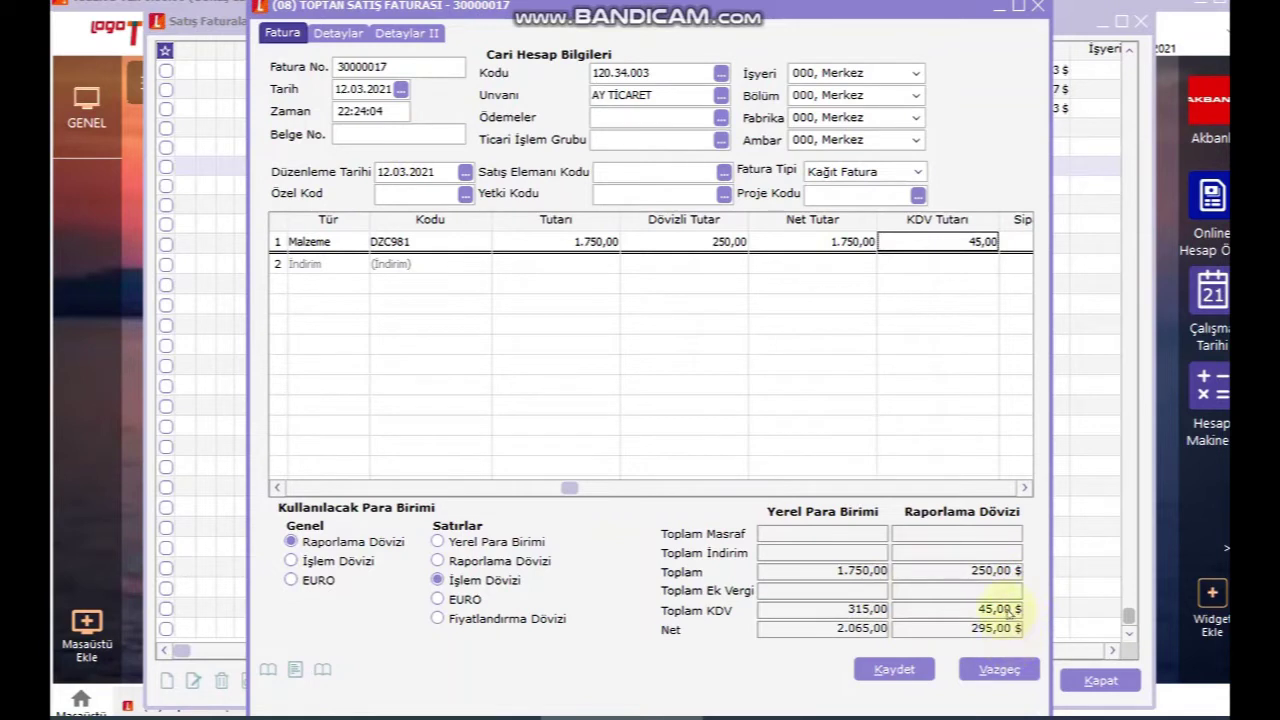
click(936, 541)
mouse_move(664, 99)
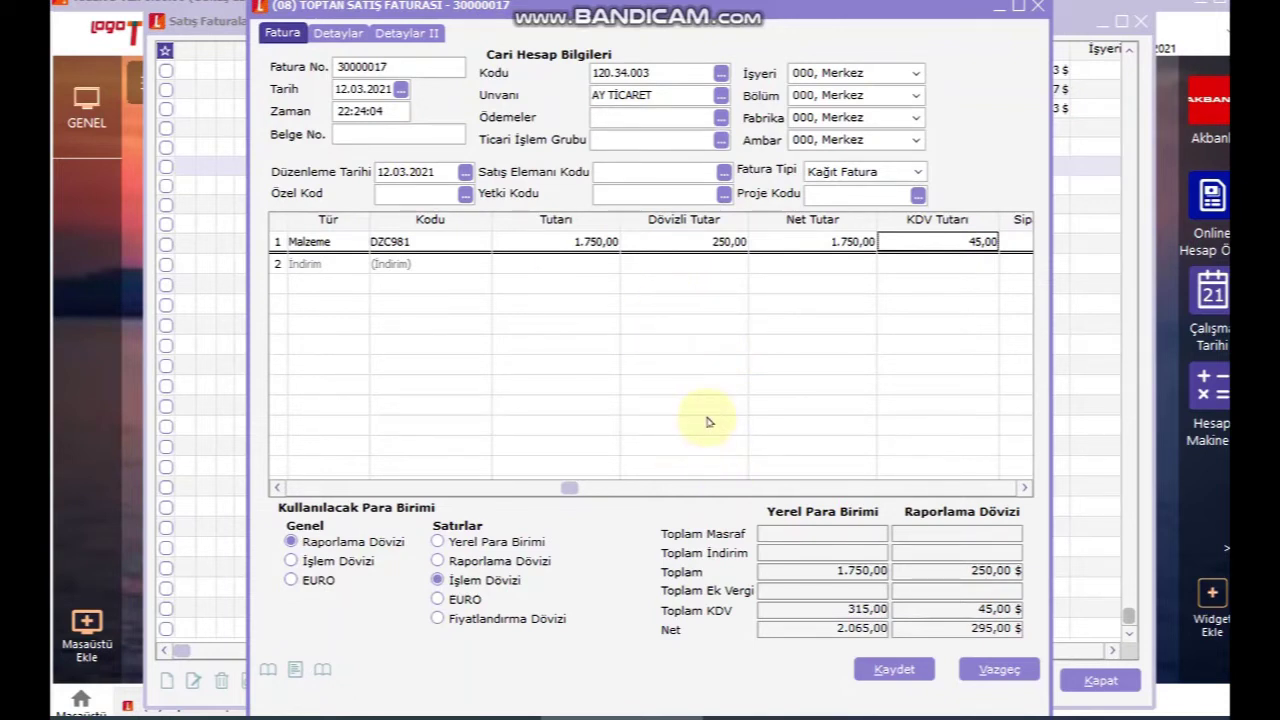
click(894, 669)
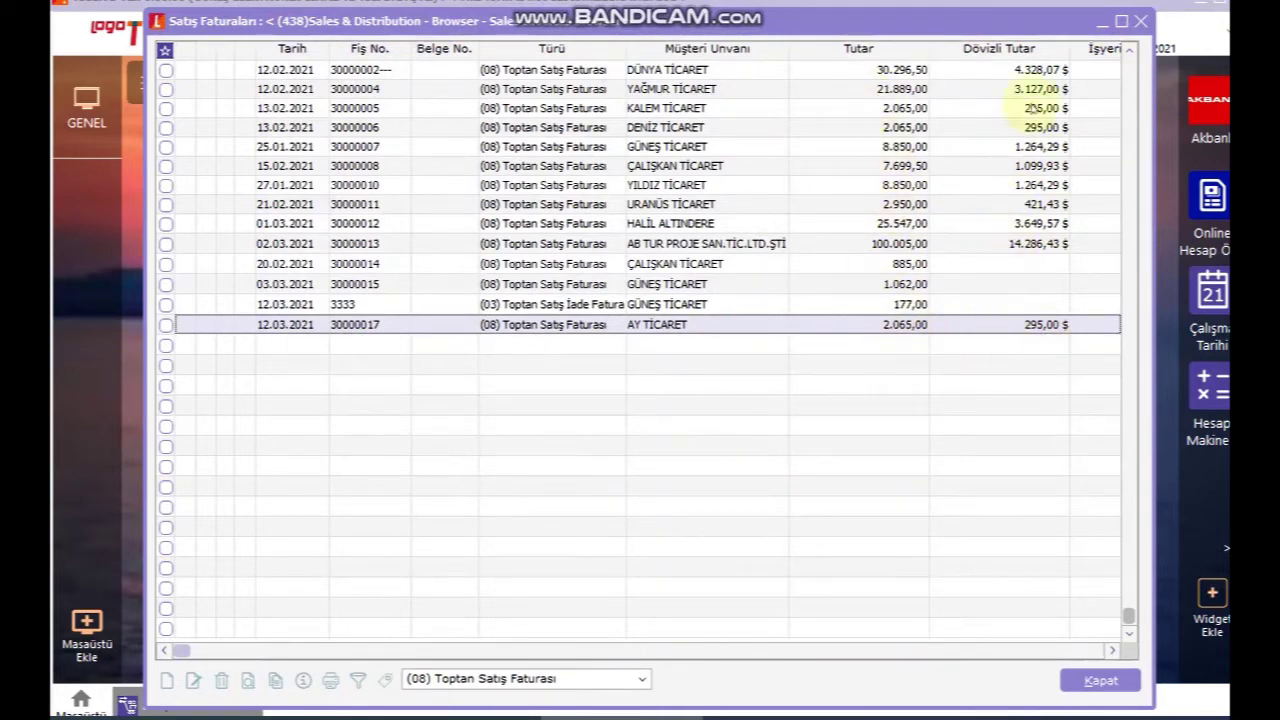
- Open the current accounts list to check AY TİCARET's balances in local and reporting currency
click(1101, 21)
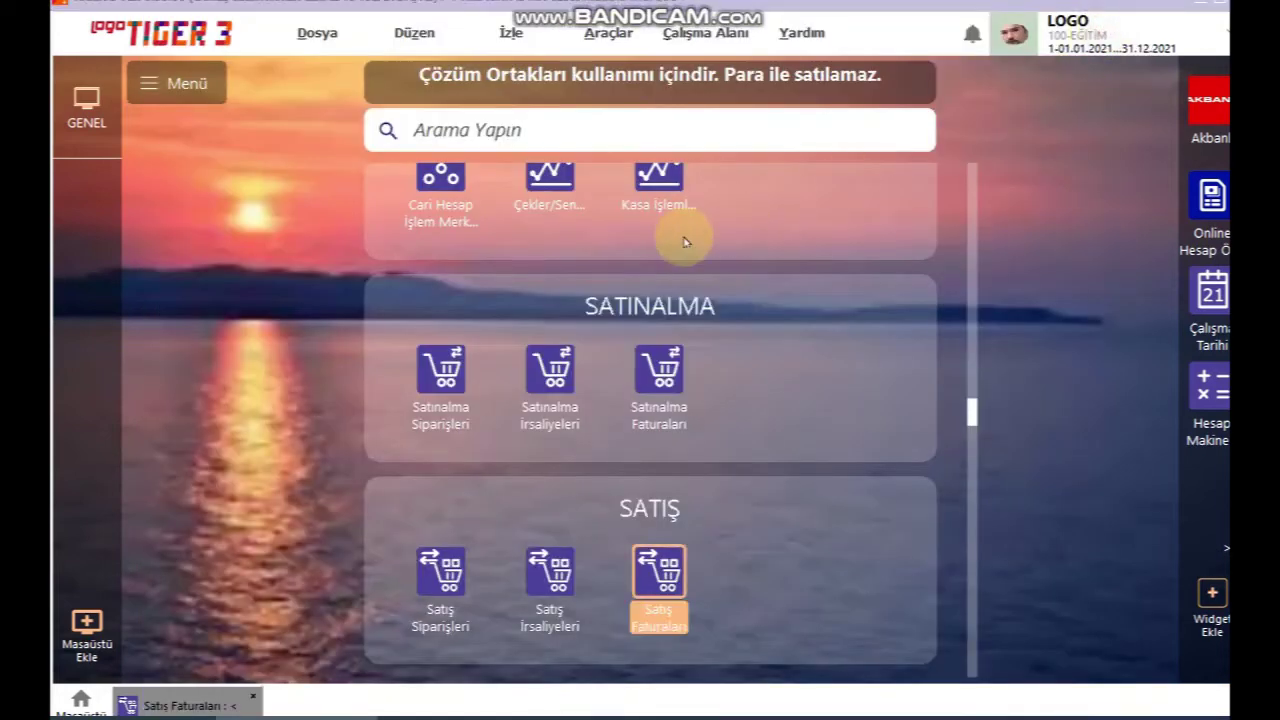
scroll(760, 227, up, 1)
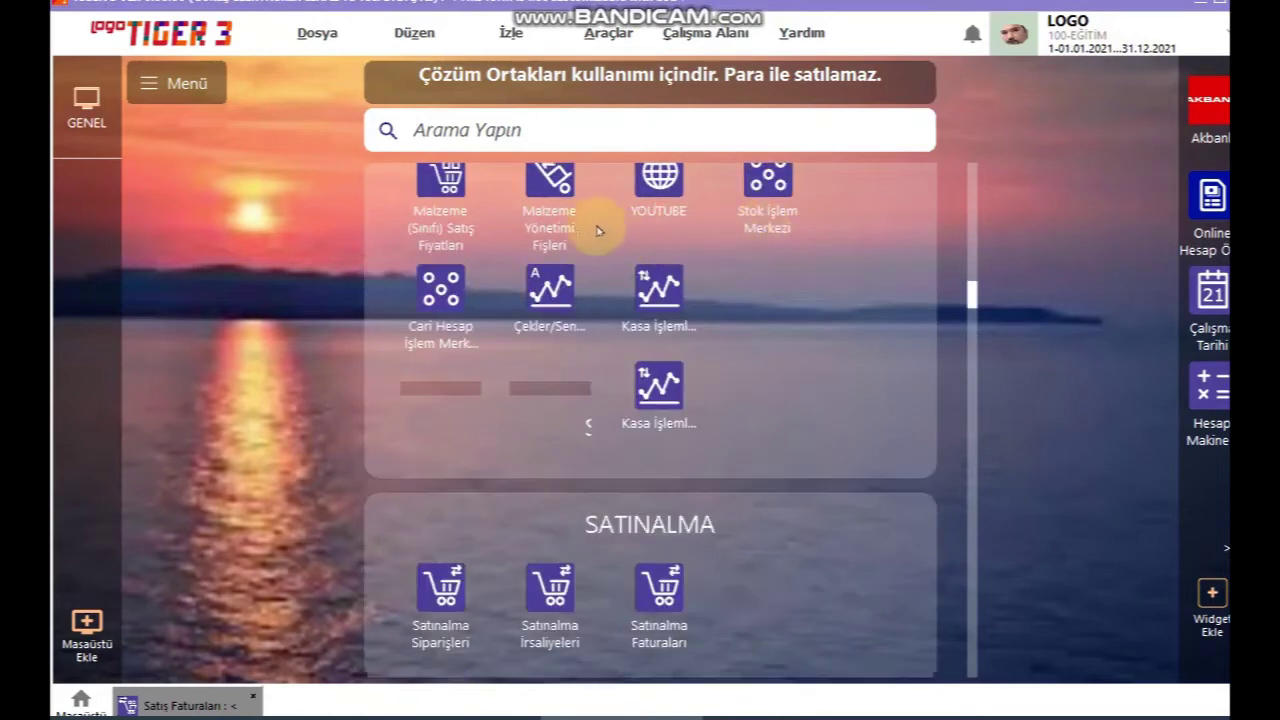
scroll(582, 218, up, 2)
scroll(576, 213, up, 1)
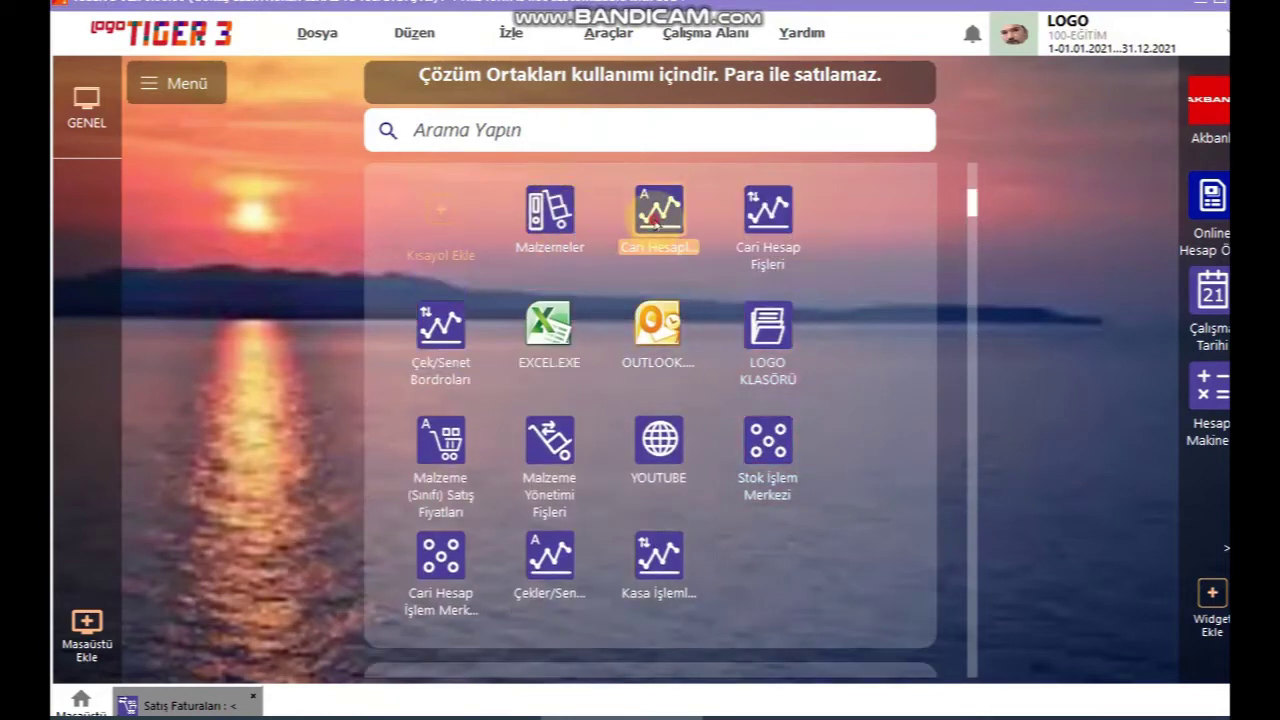
click(708, 248)
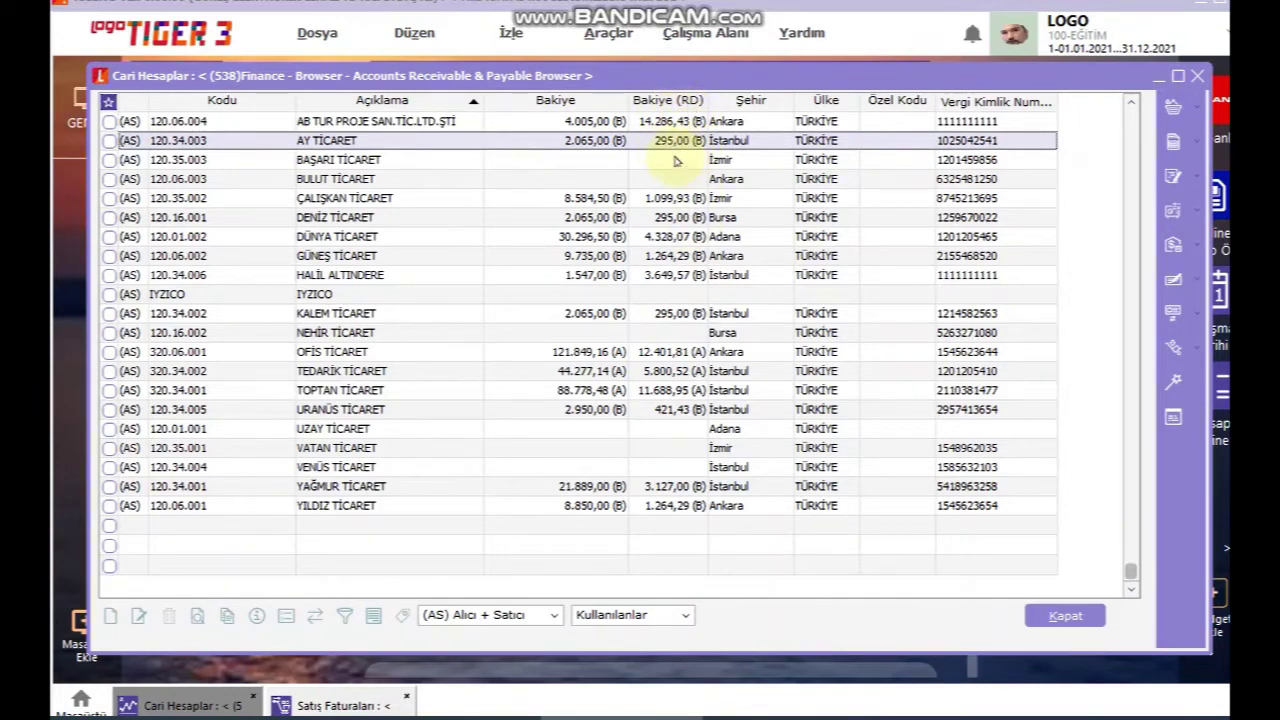
click(1157, 78)
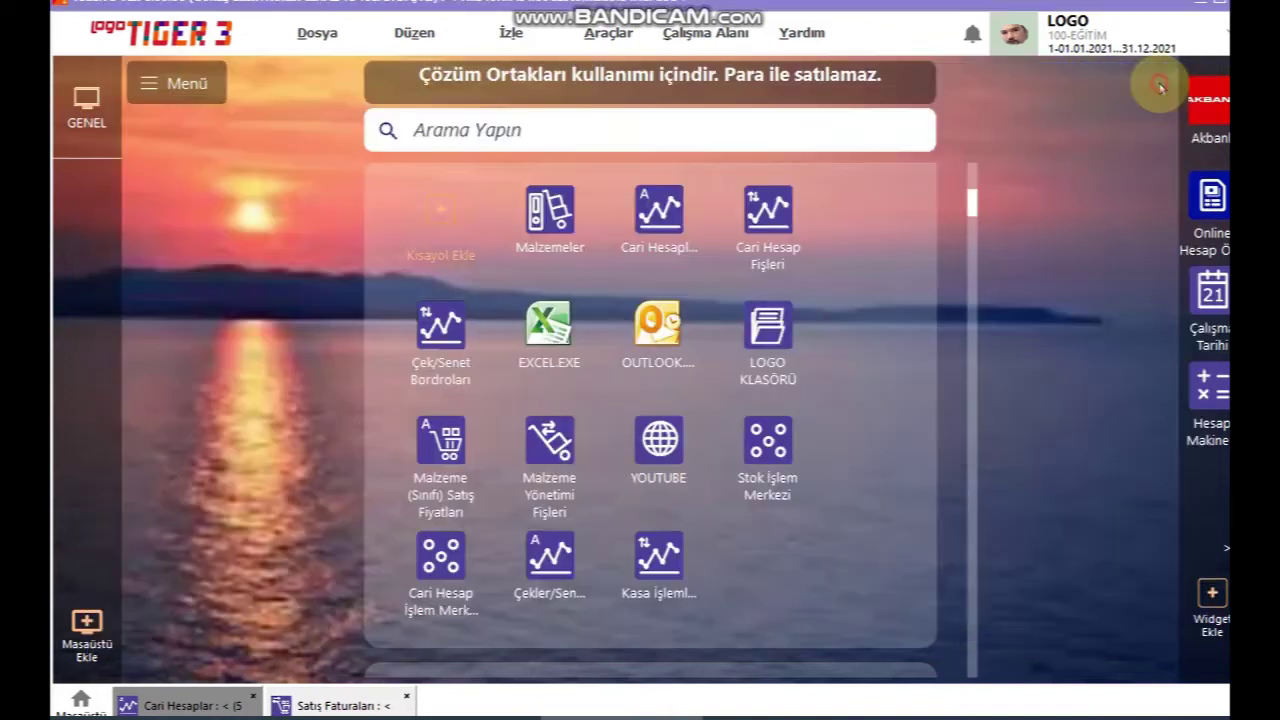
- Reopen AY TİCARET's wholesale sales invoice and set its reporting currency exchange rate to 0
click(345, 705)
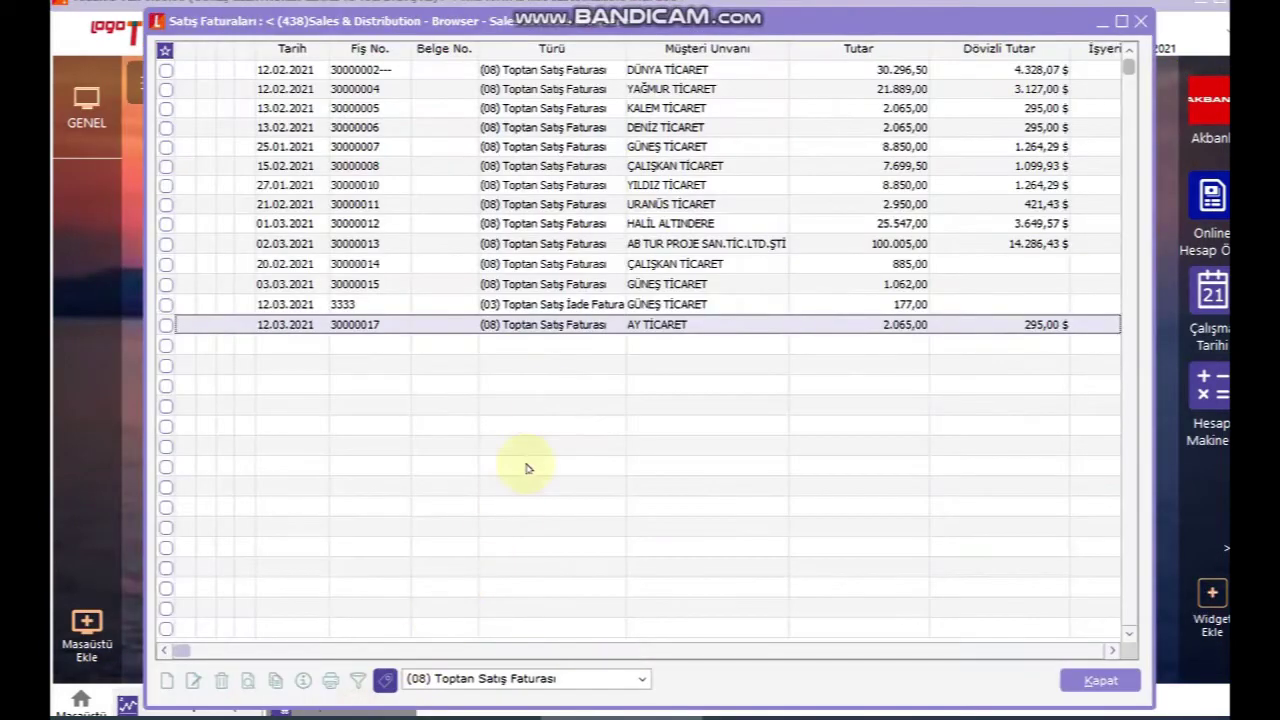
click(592, 325)
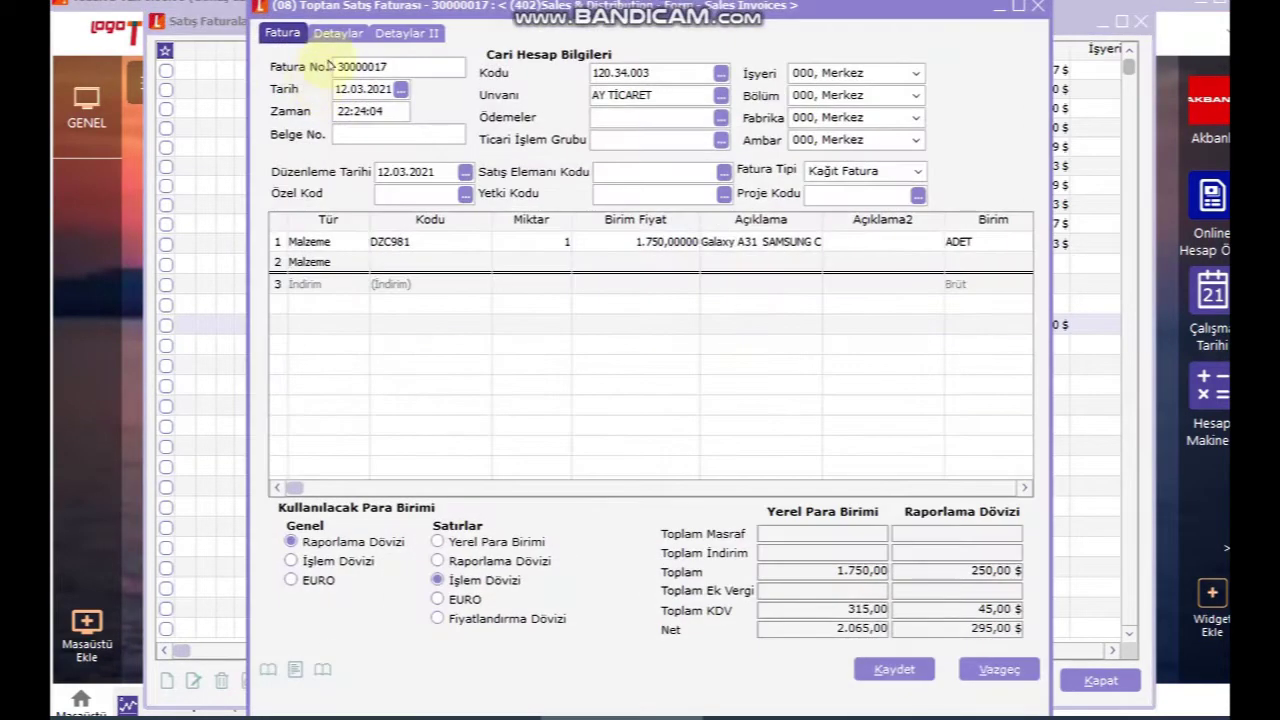
click(340, 34)
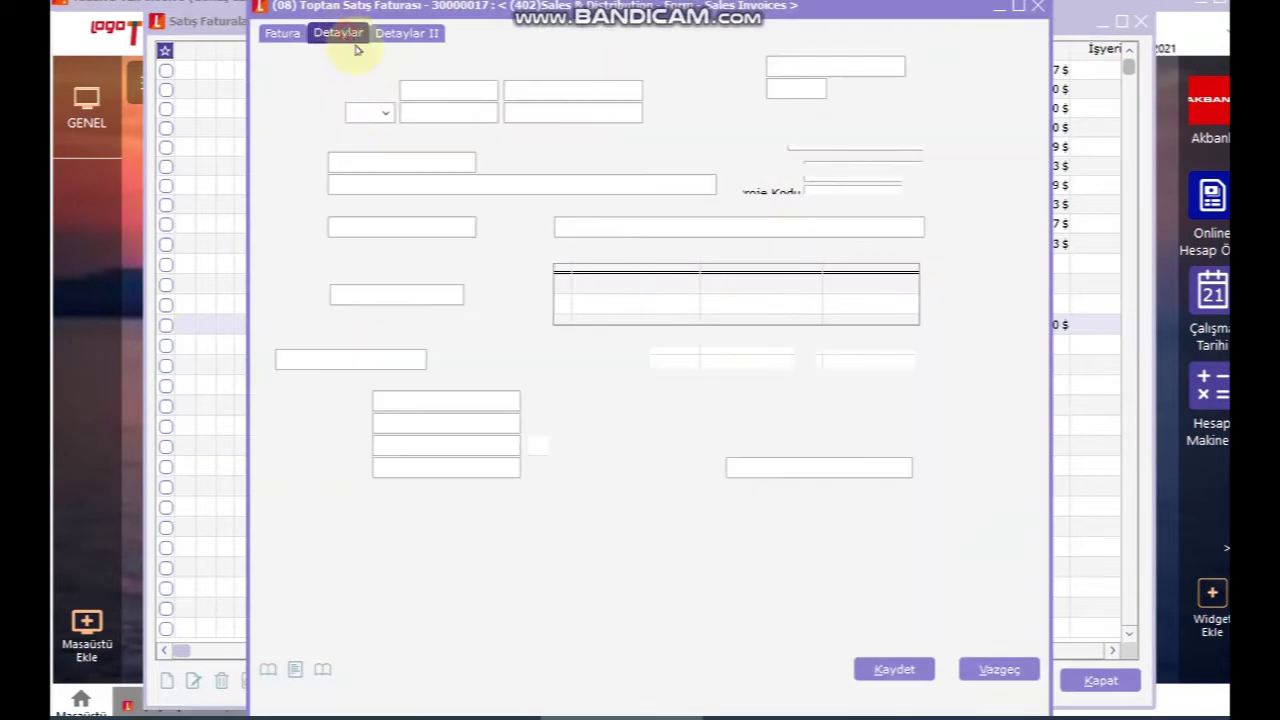
click(451, 88)
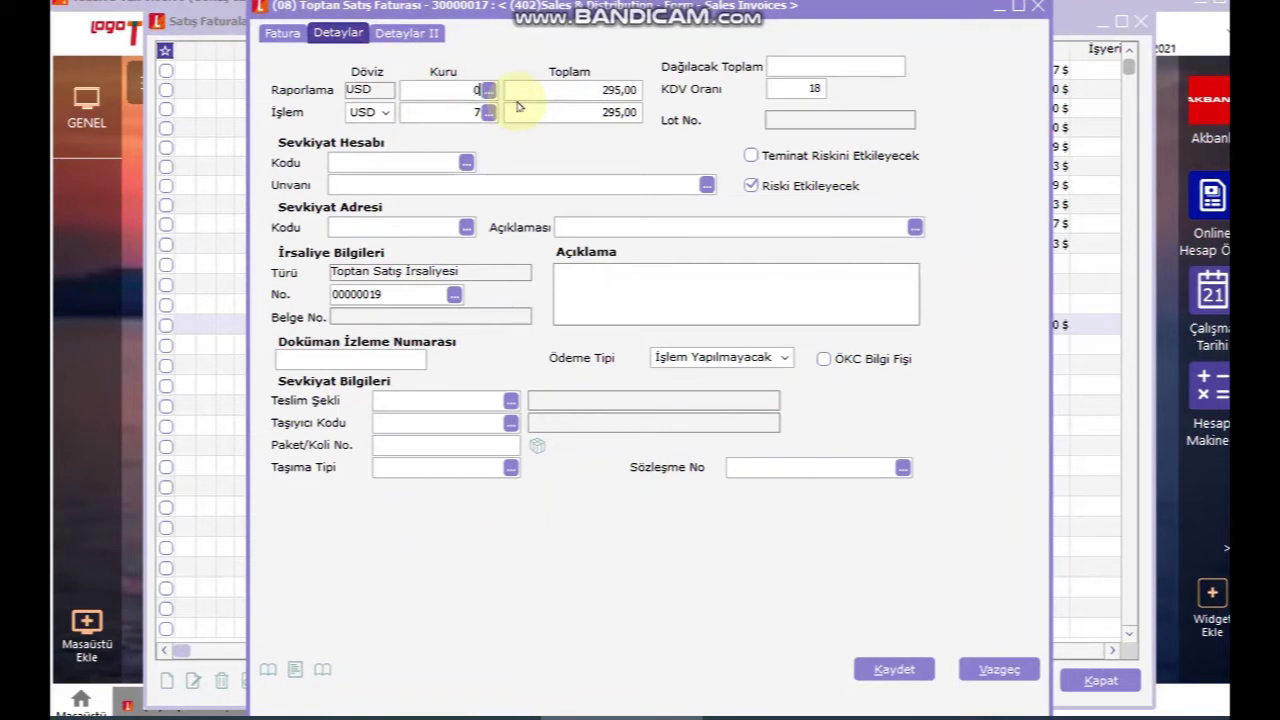
click(284, 33)
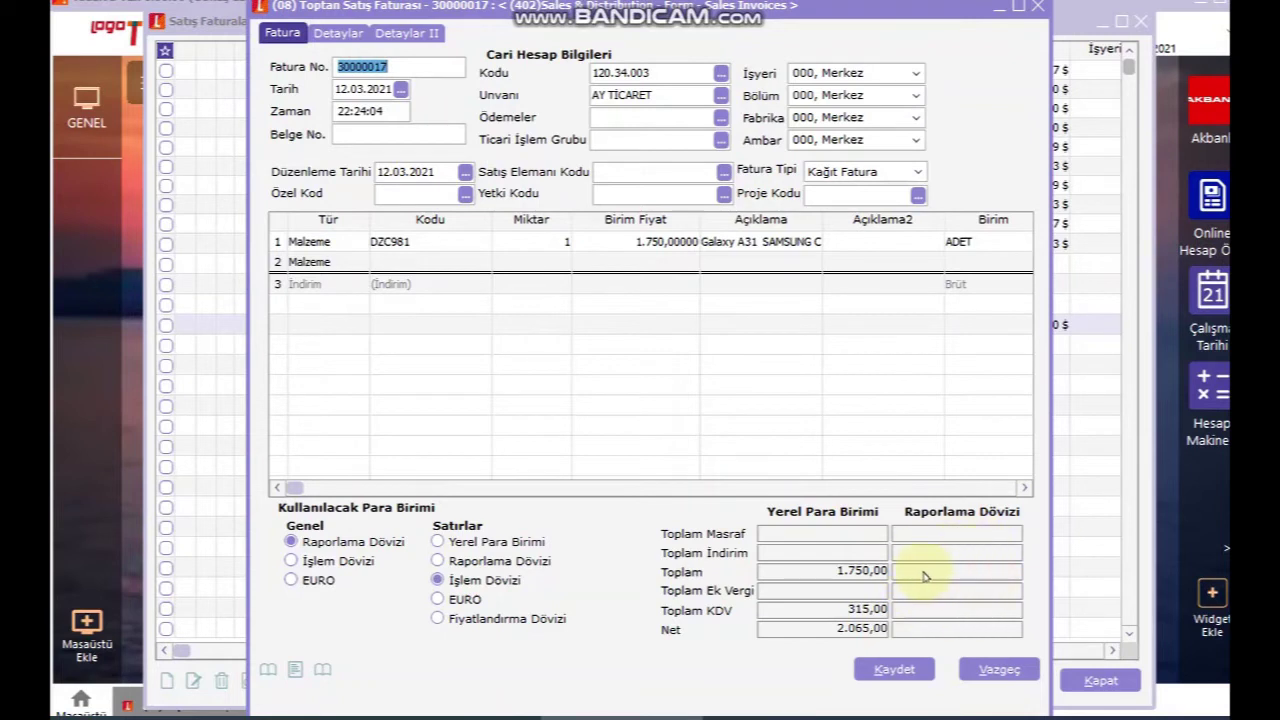
- Compare the invoice totals in reporting and transaction currency, set the general currency to İşlem Dövizi and save the invoice
click(339, 566)
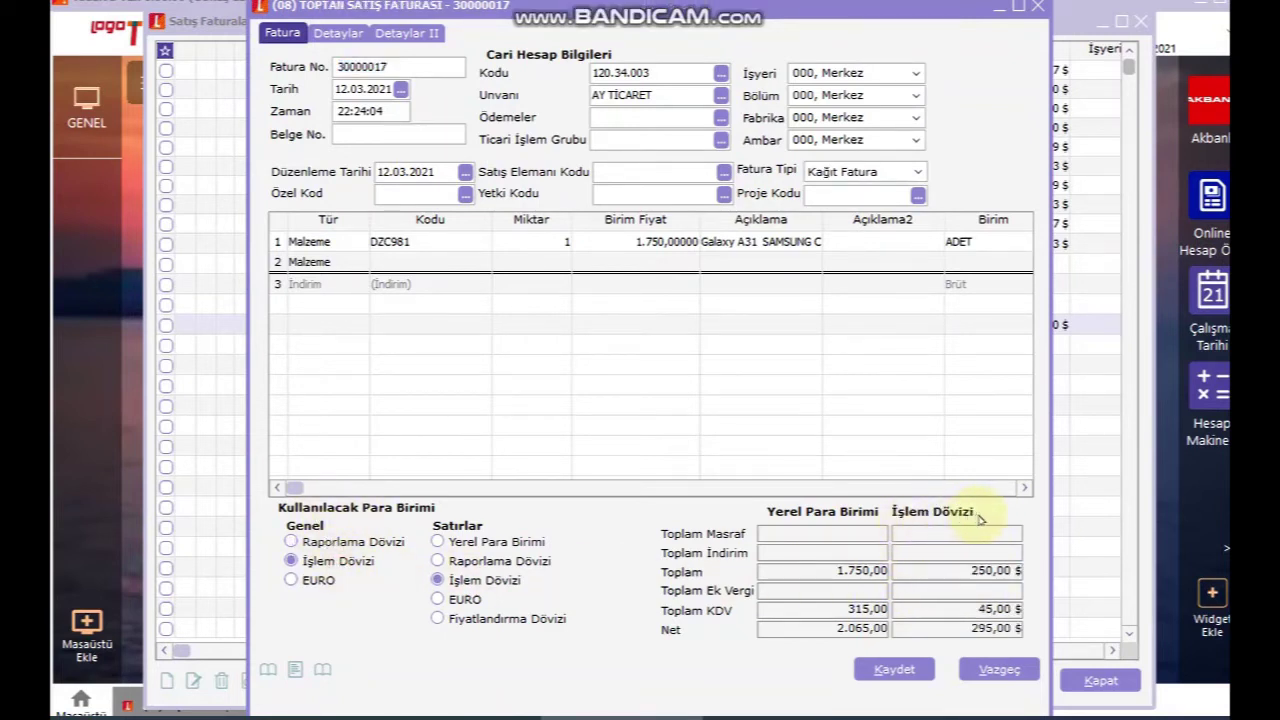
click(345, 542)
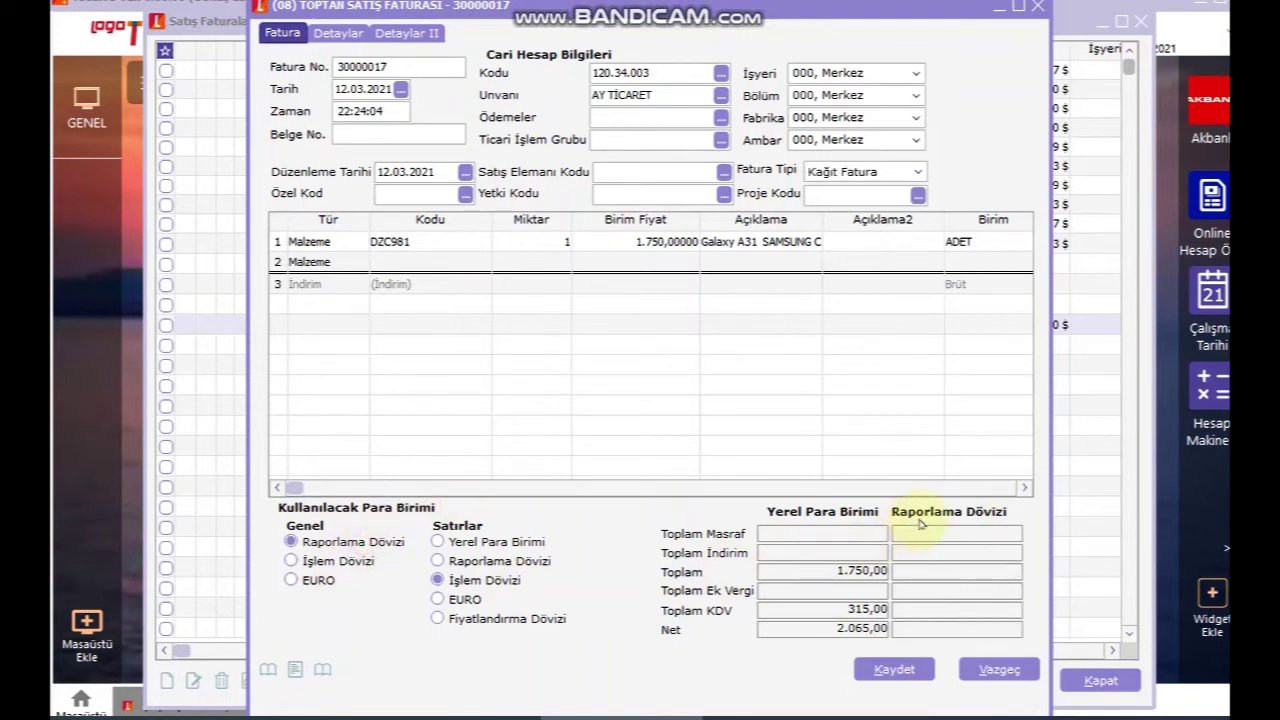
click(318, 563)
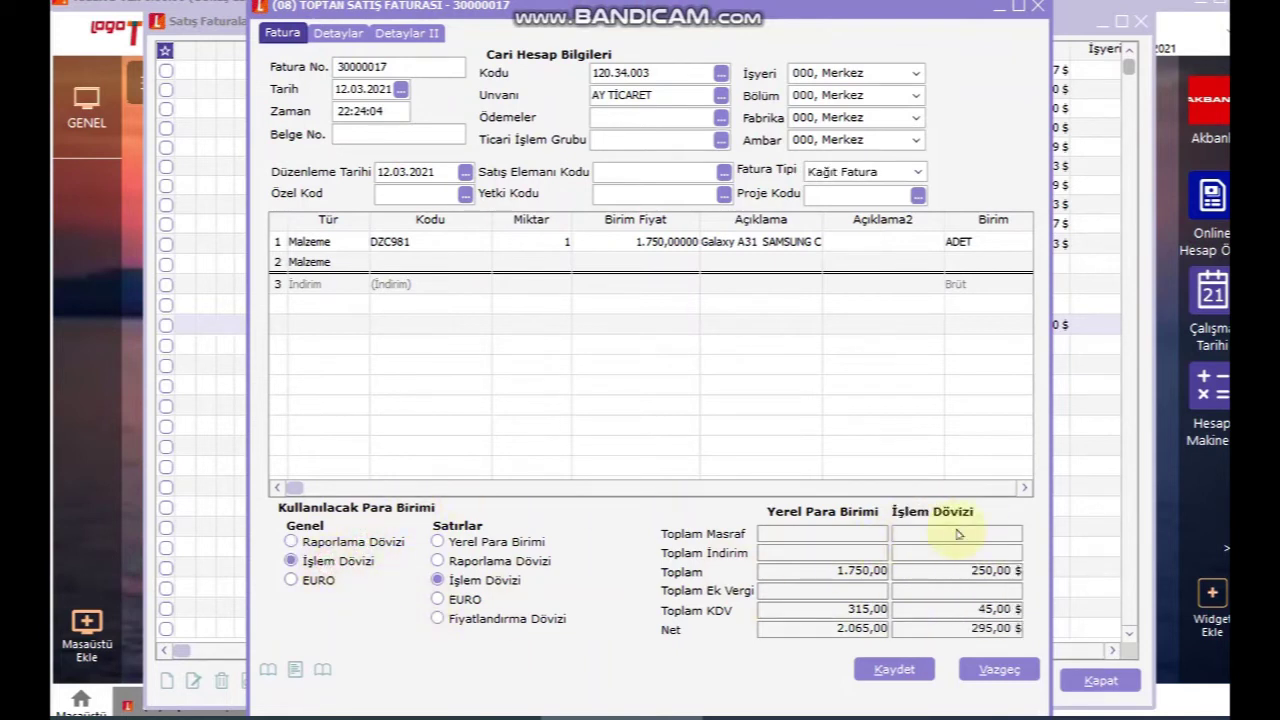
click(895, 670)
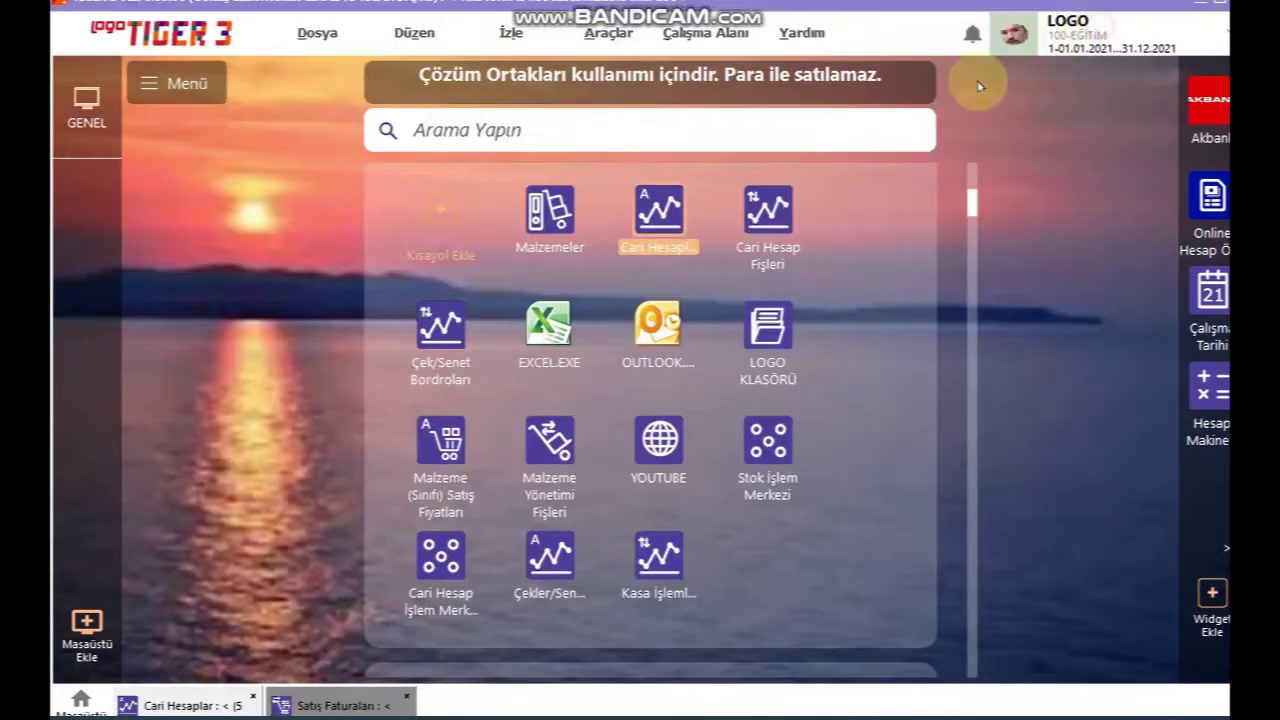
- Return to the current accounts list and check AY TİCARET's reporting currency balance
click(1102, 21)
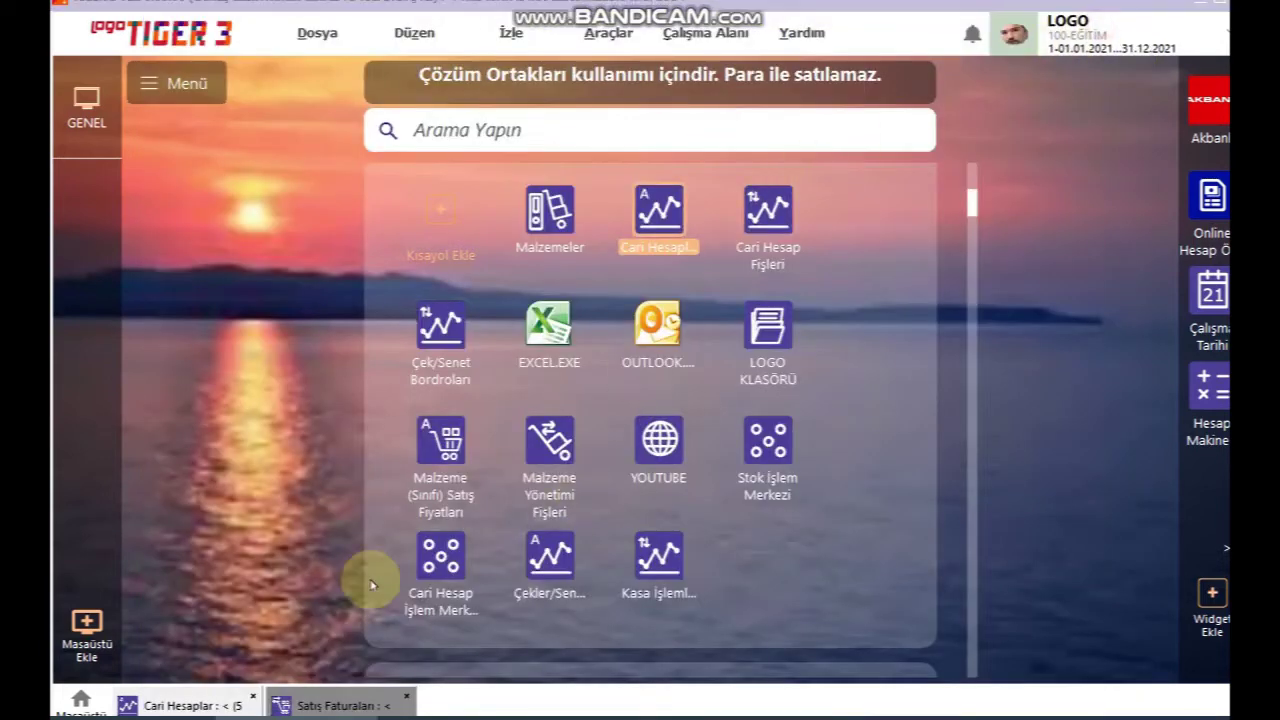
click(186, 704)
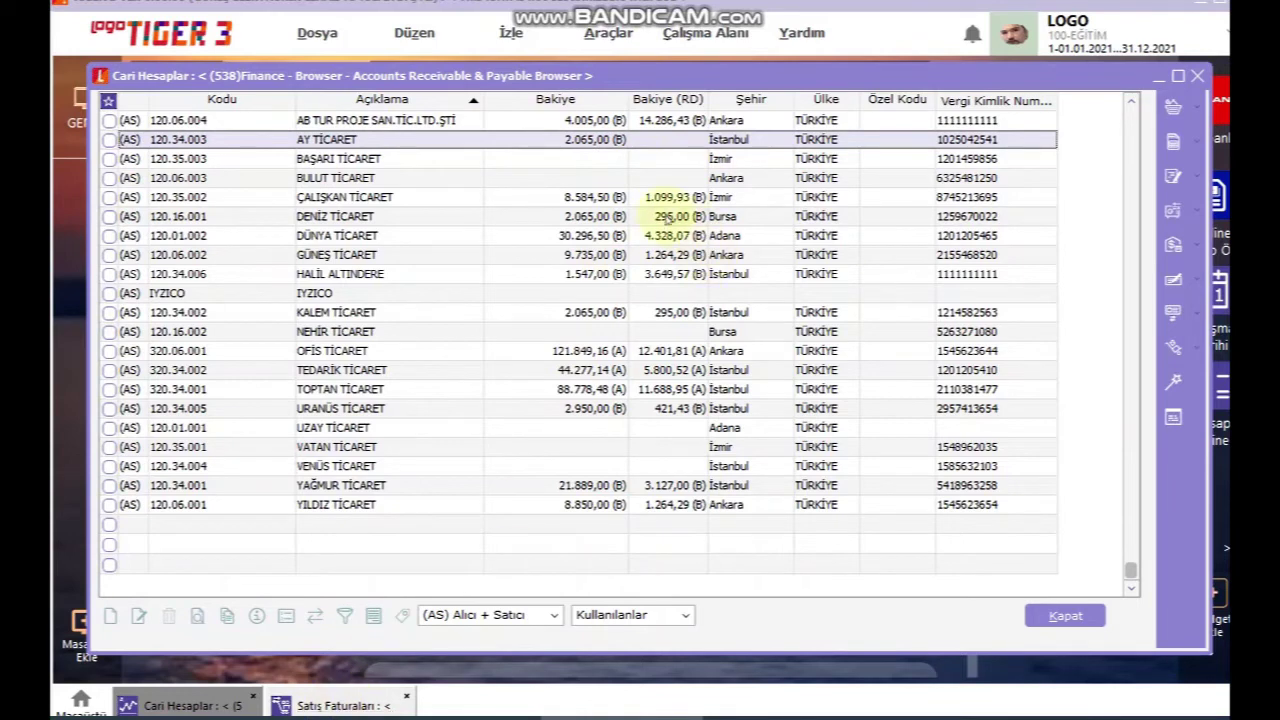
- Reopen AY TİCARET's invoice, set its reporting USD exchange rate to 7, save it and close the sales invoices list
click(340, 705)
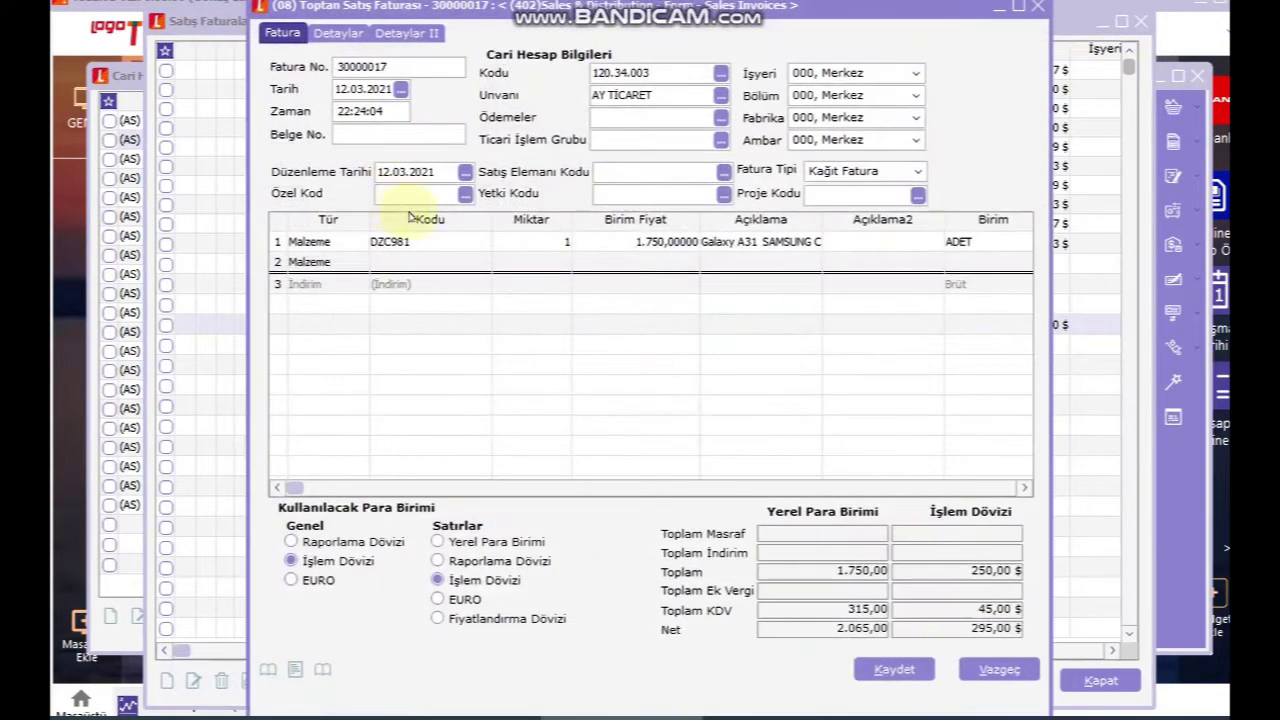
click(343, 33)
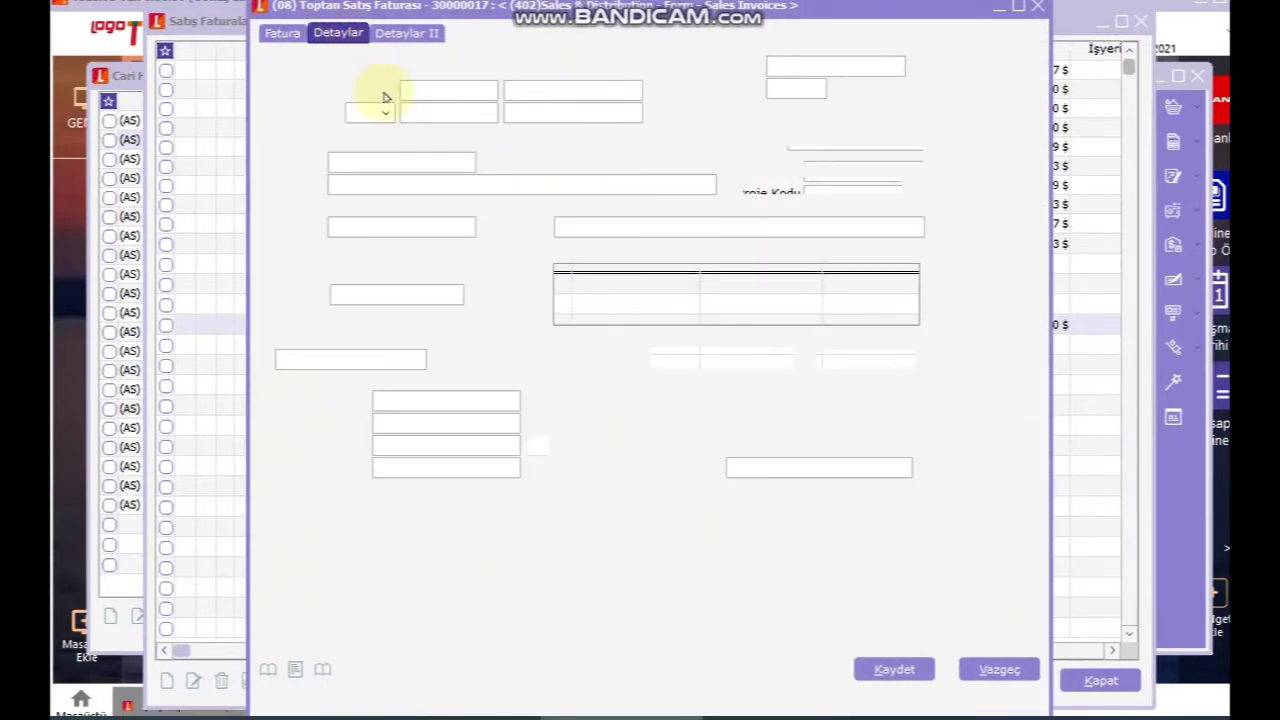
click(445, 92)
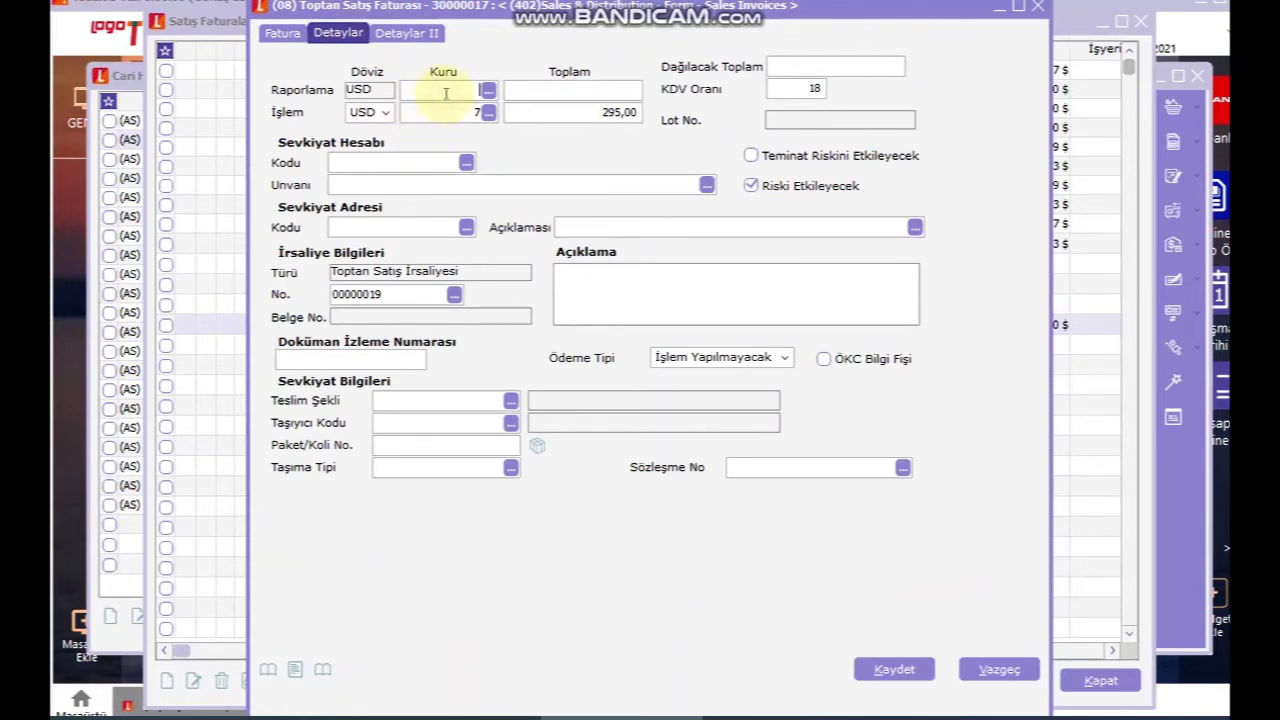
text(7)
key(Tab)
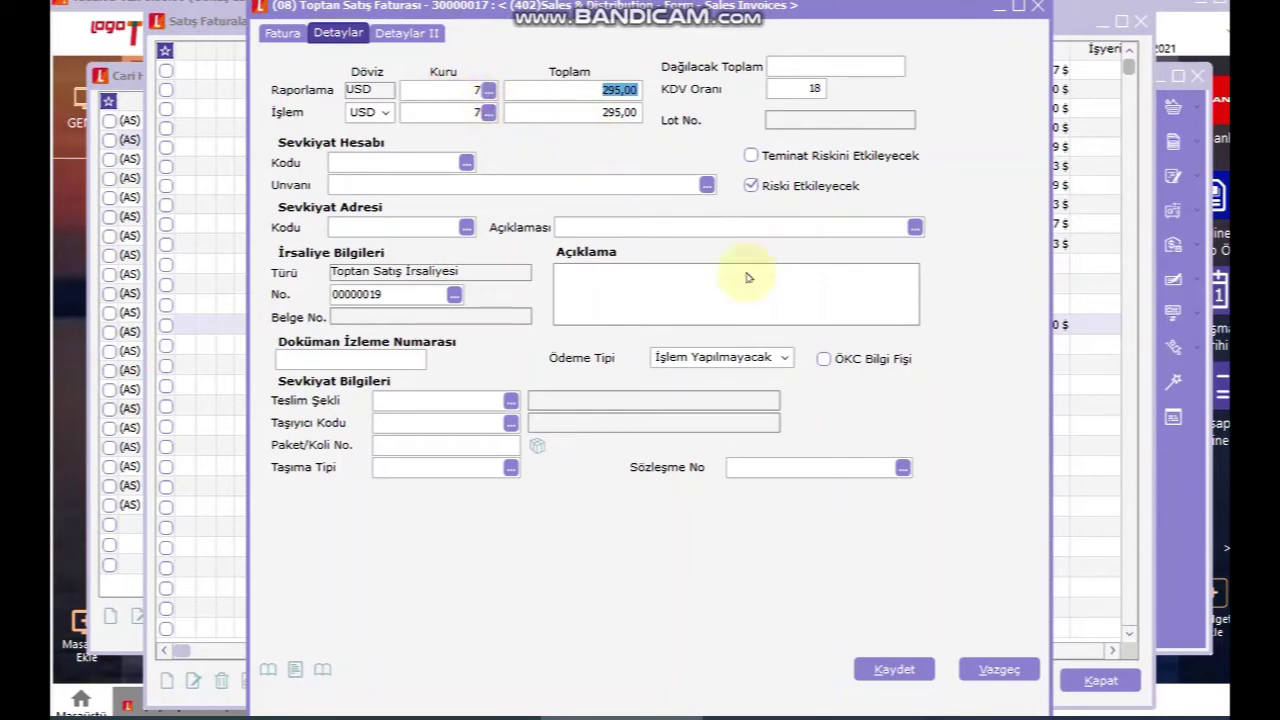
click(894, 669)
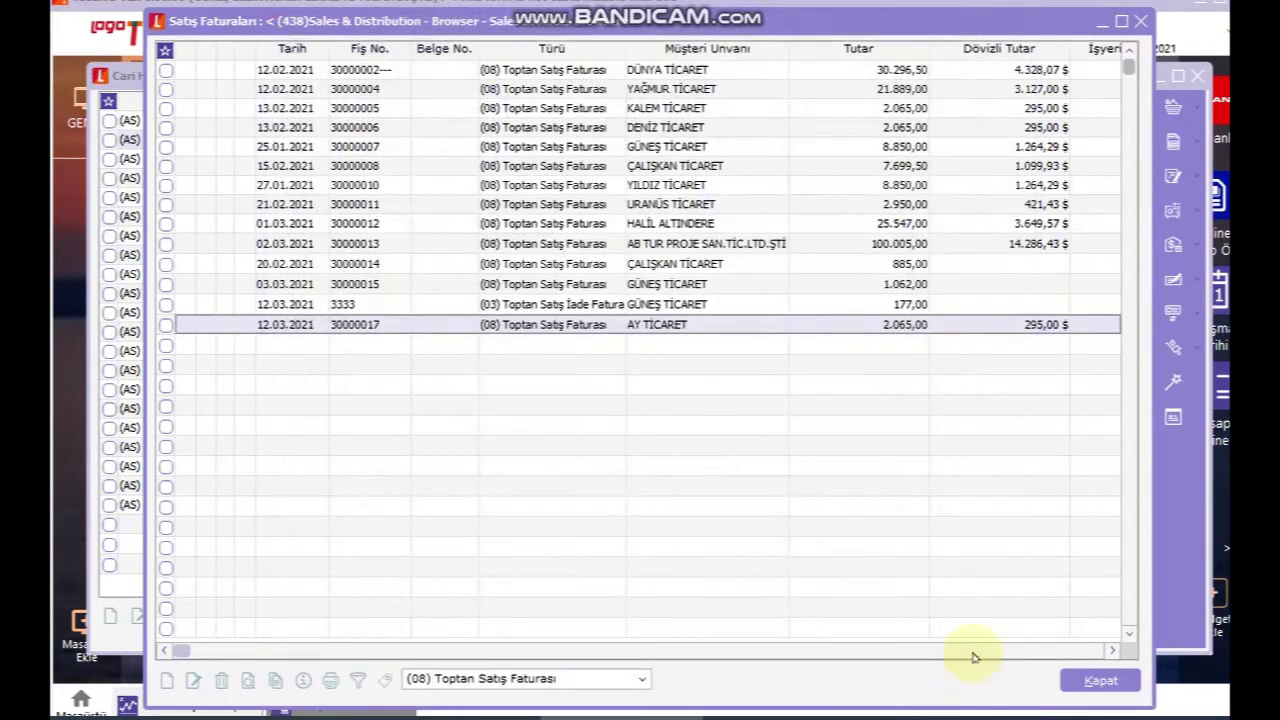
click(1100, 680)
- Open the daily exchange rates for 12.03.2021, examine the USD rate fields and close the form without saving
click(317, 35)
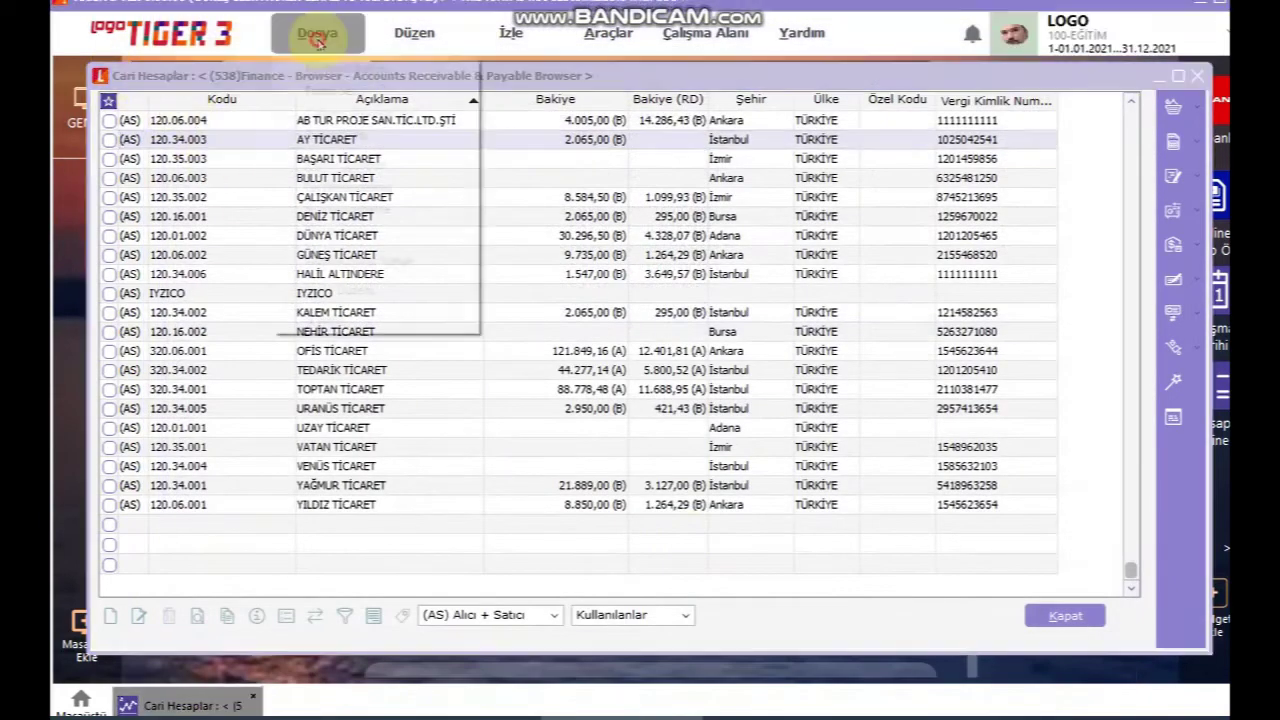
click(371, 334)
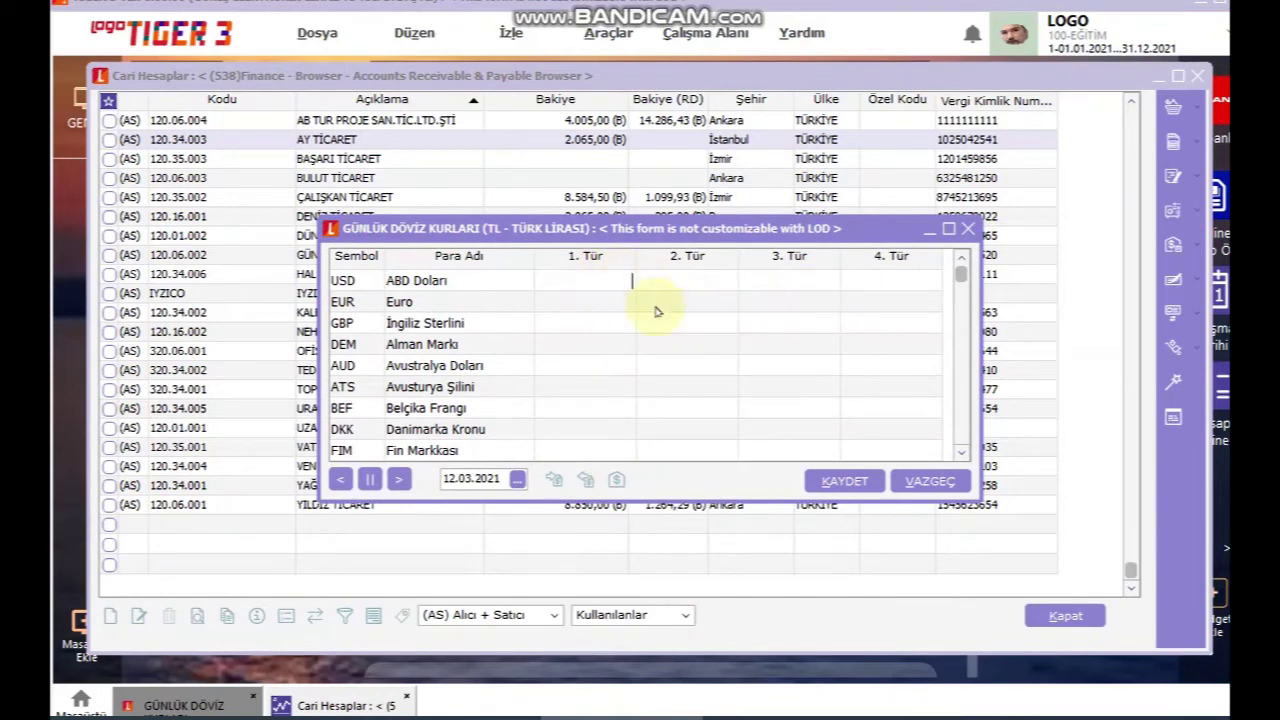
click(930, 482)
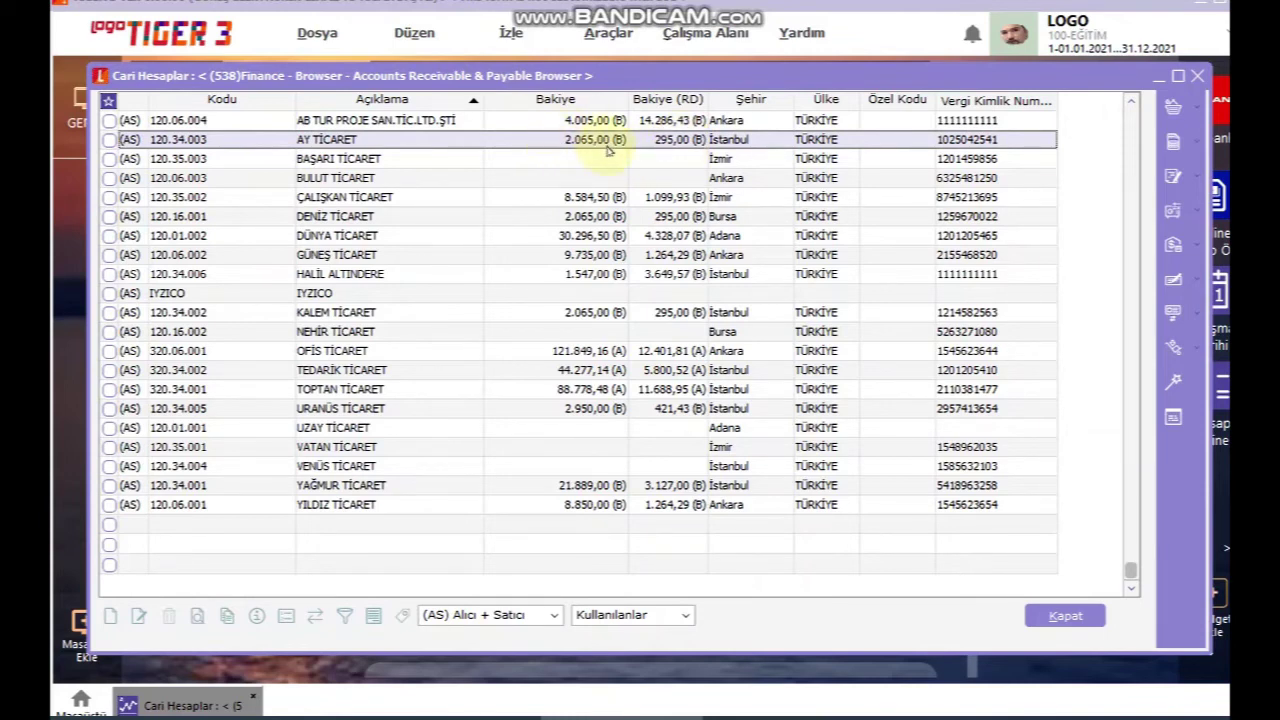
- Run AY TİCARET's account statement with screen output, examine its debit, credit and balance columns, and close the preview
right_click(679, 142)
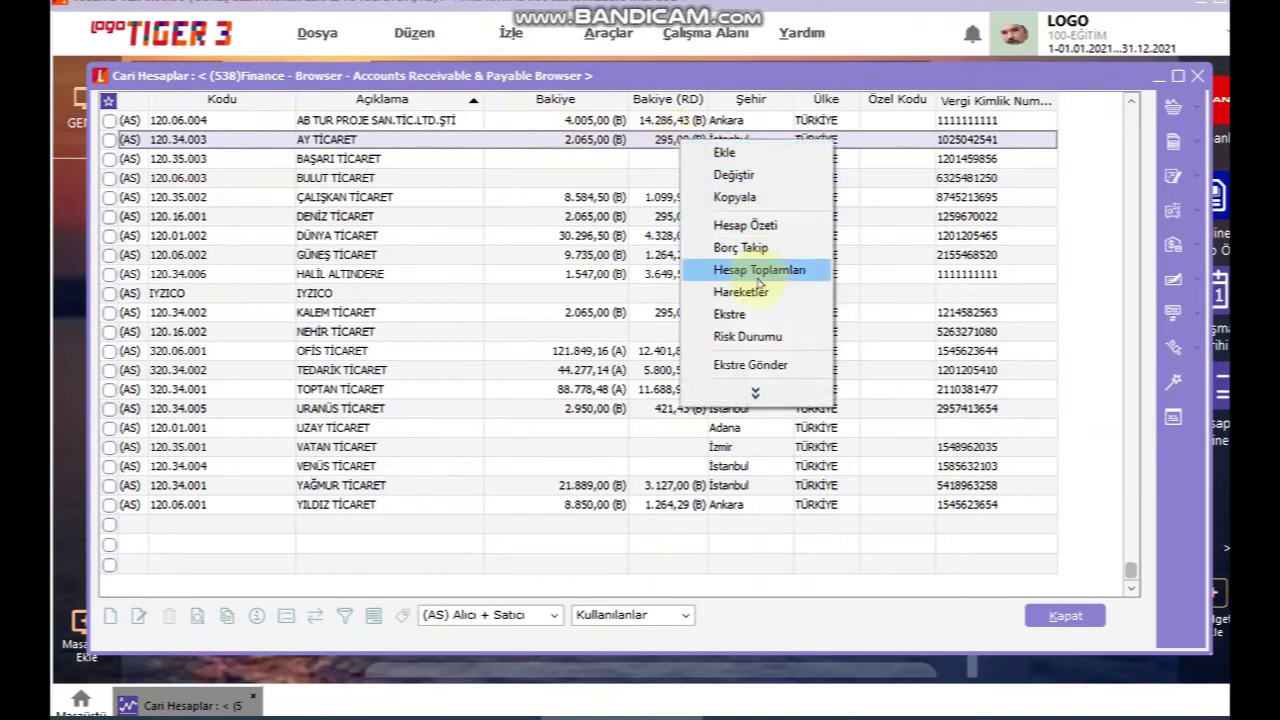
click(753, 313)
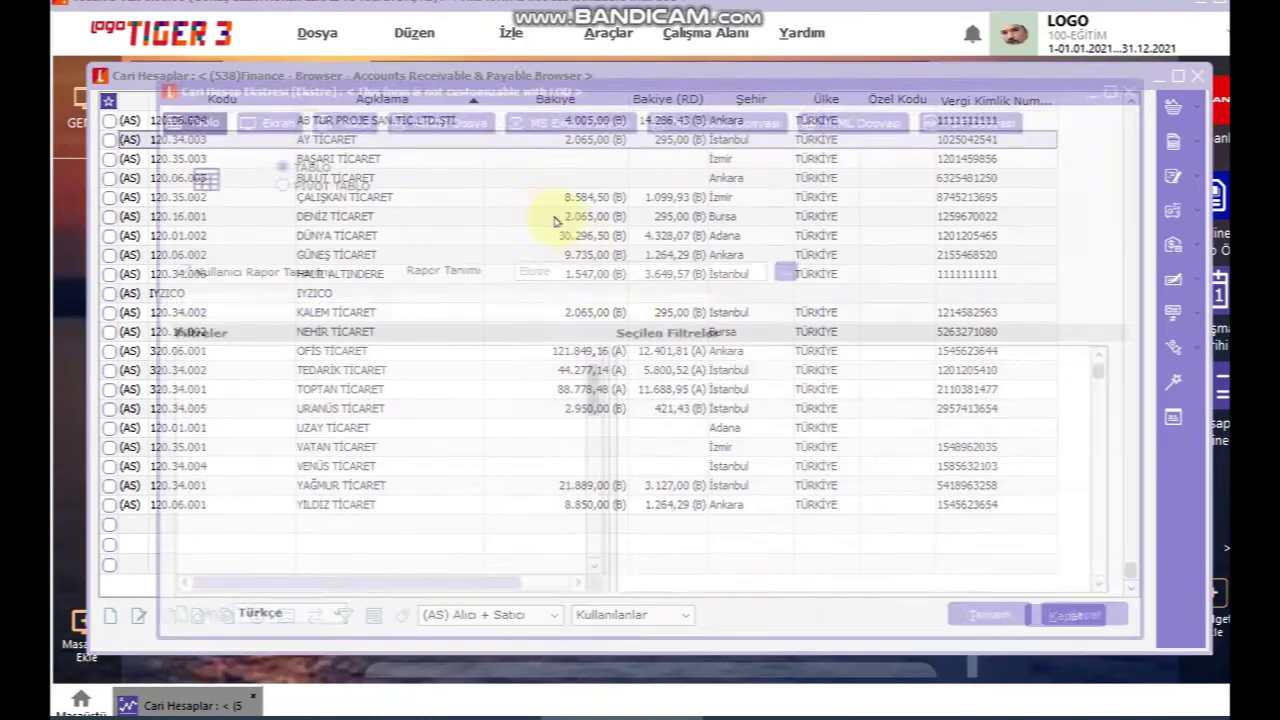
click(262, 117)
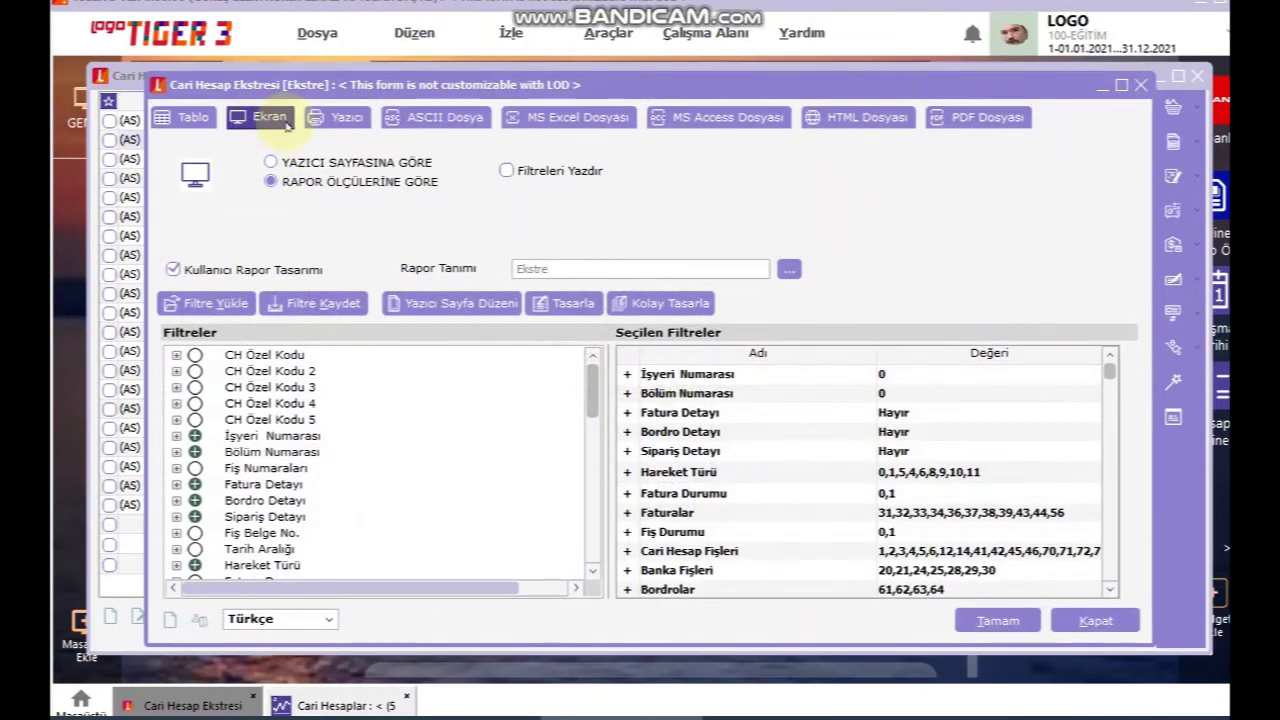
click(992, 618)
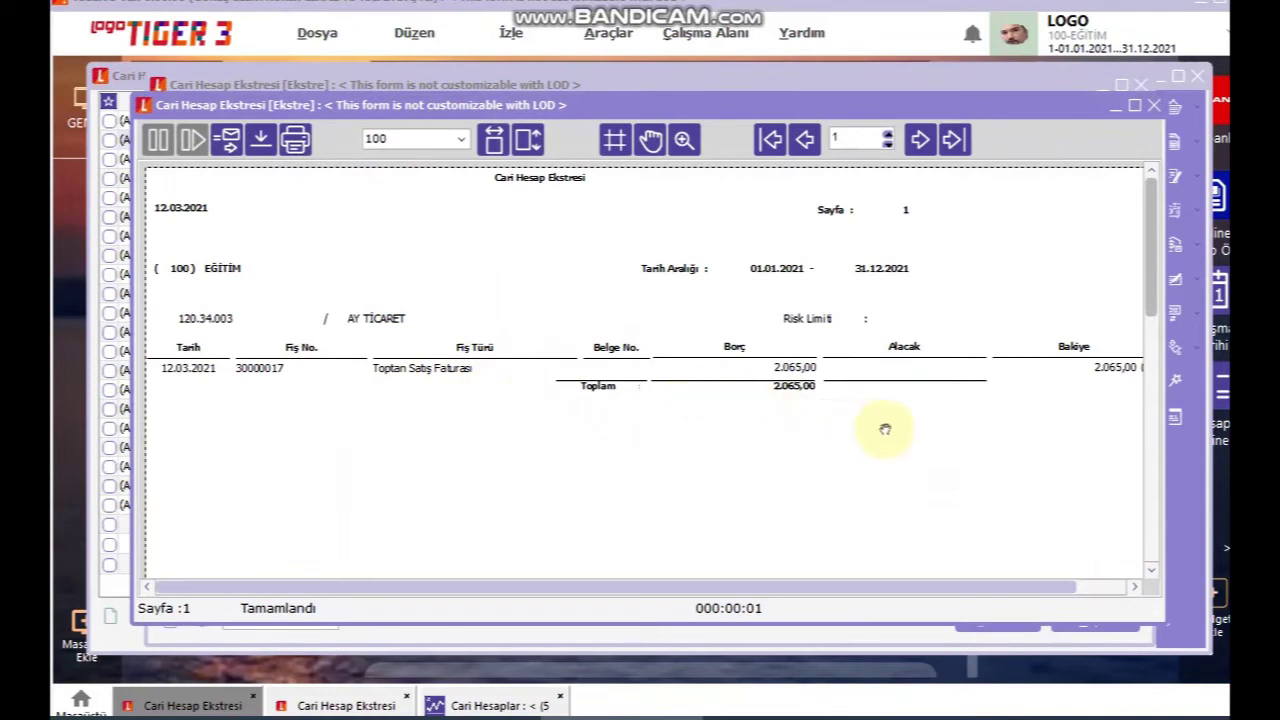
drag(886, 429, 773, 433)
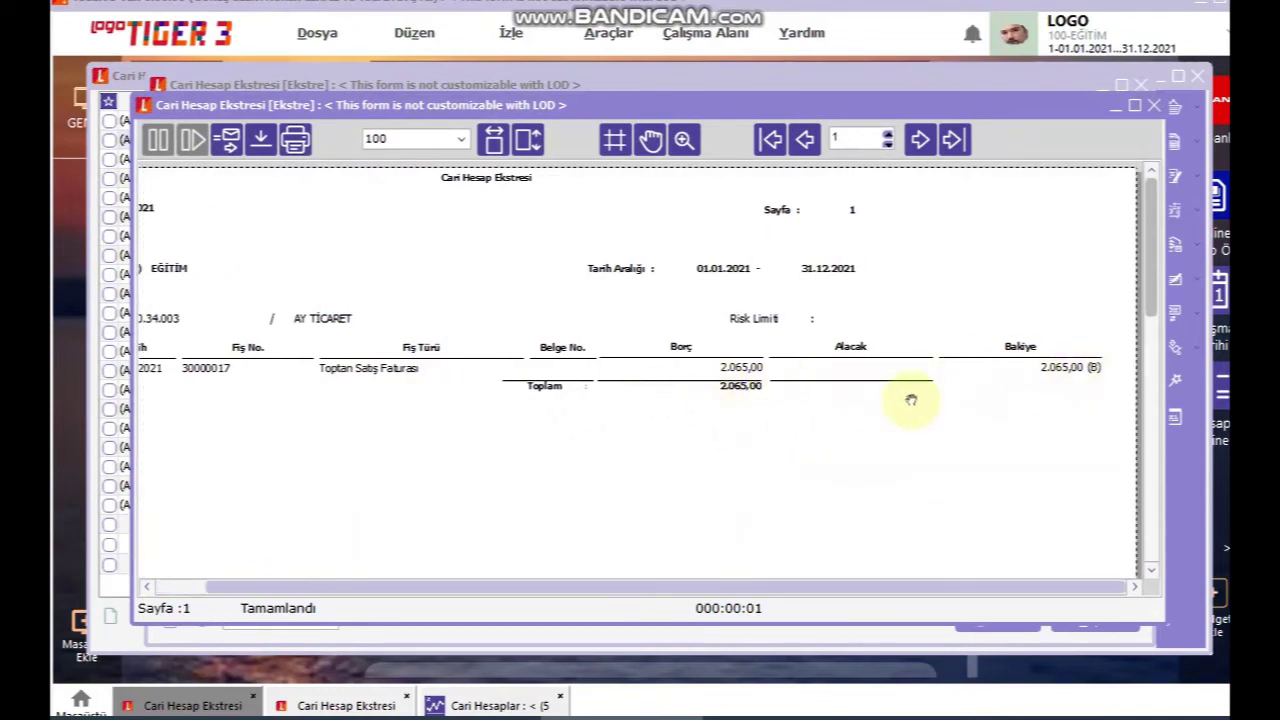
drag(603, 420, 717, 429)
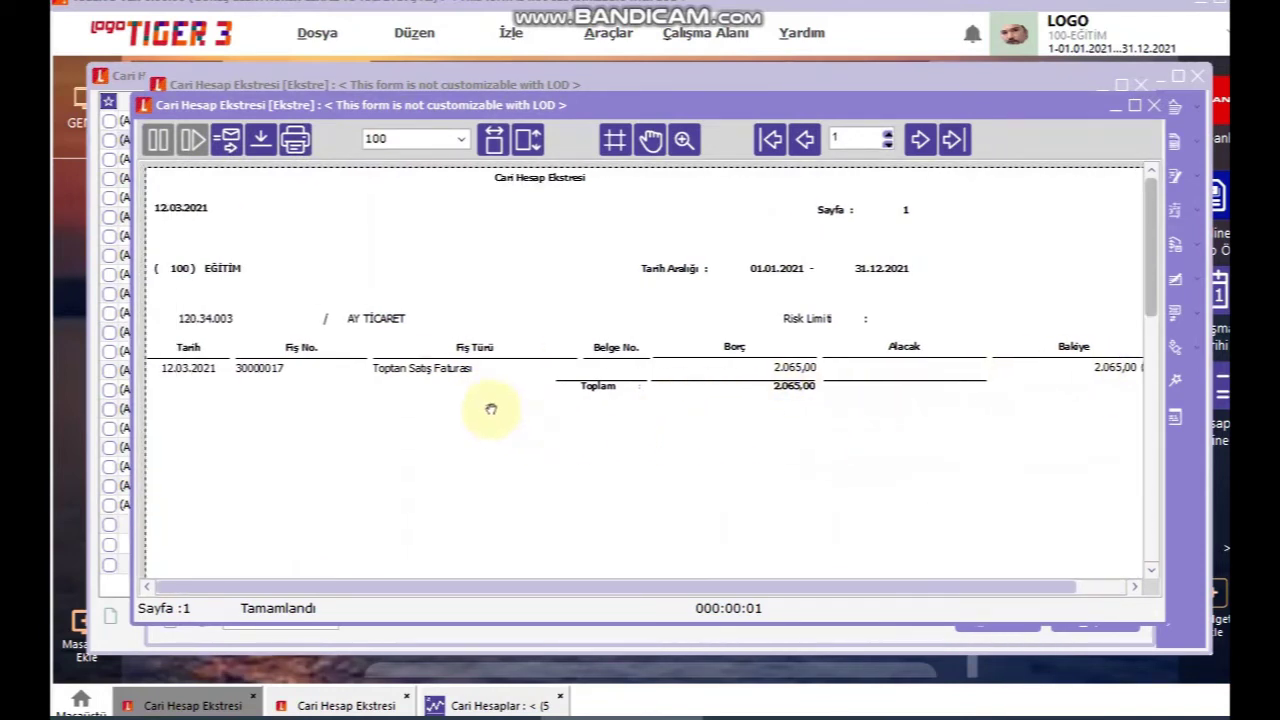
click(1153, 105)
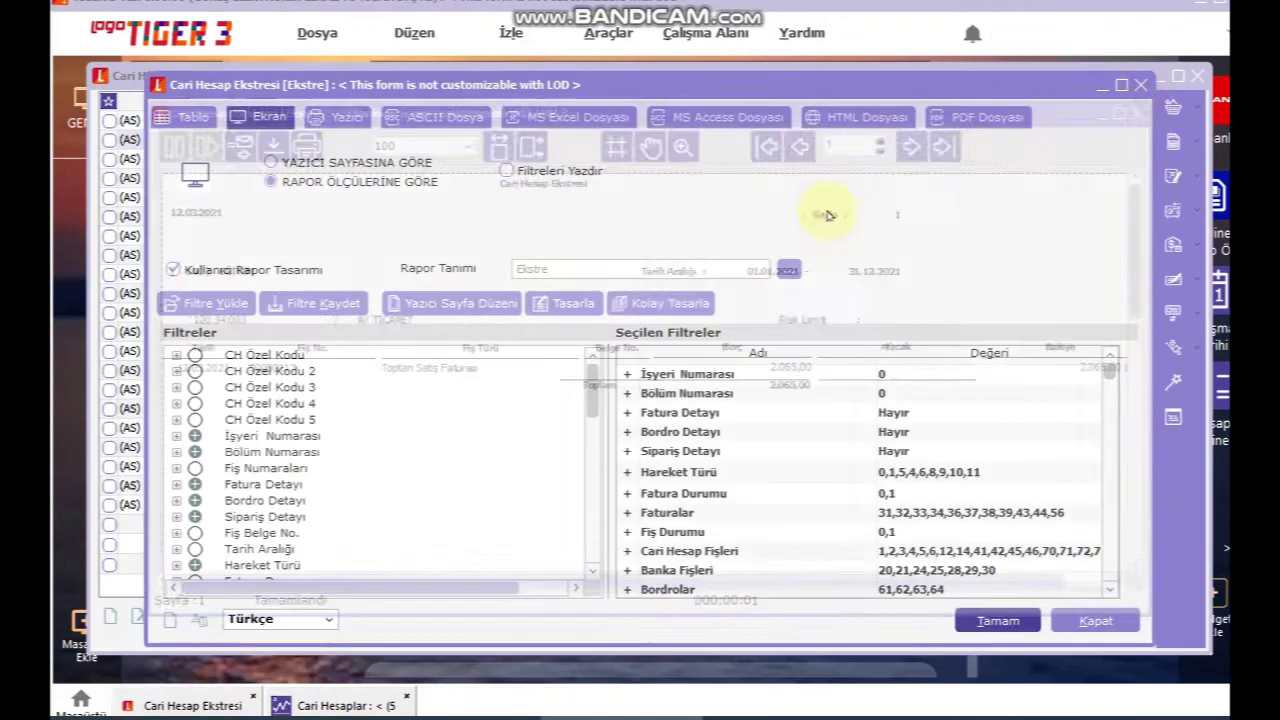
- Open the Ekstre report definition as a new form design for the account statement
click(789, 269)
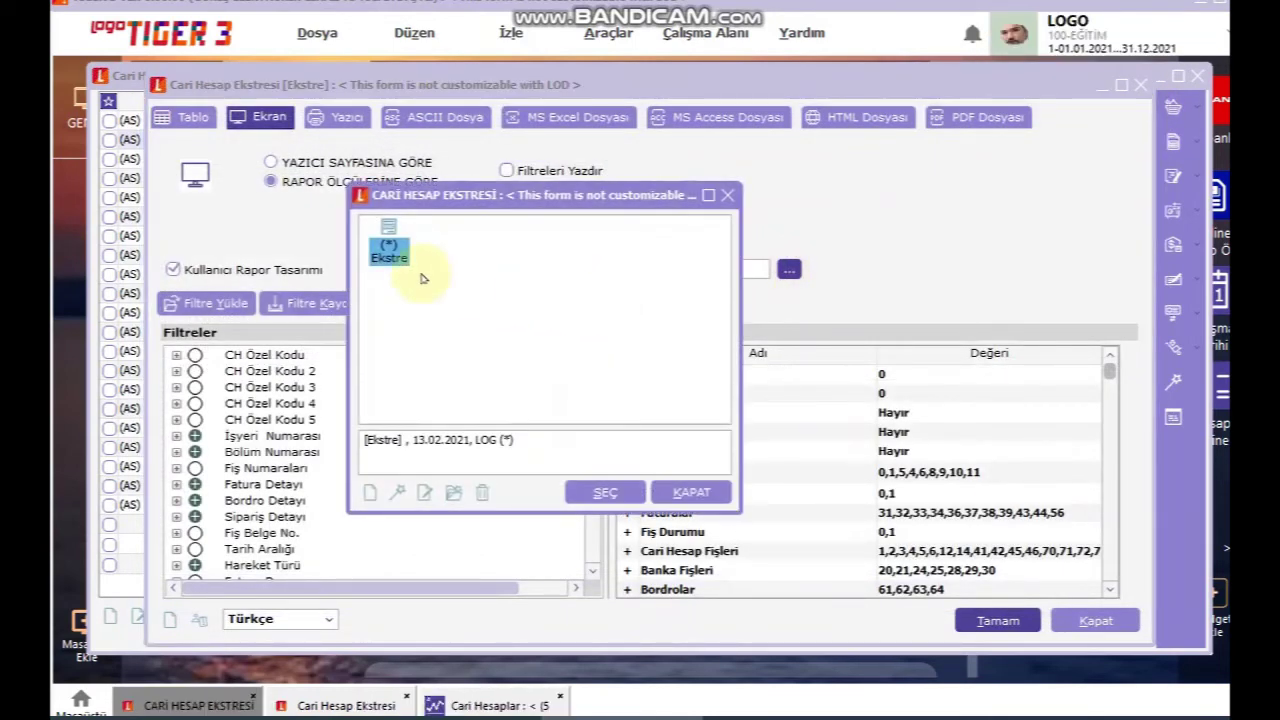
right_click(389, 250)
click(455, 330)
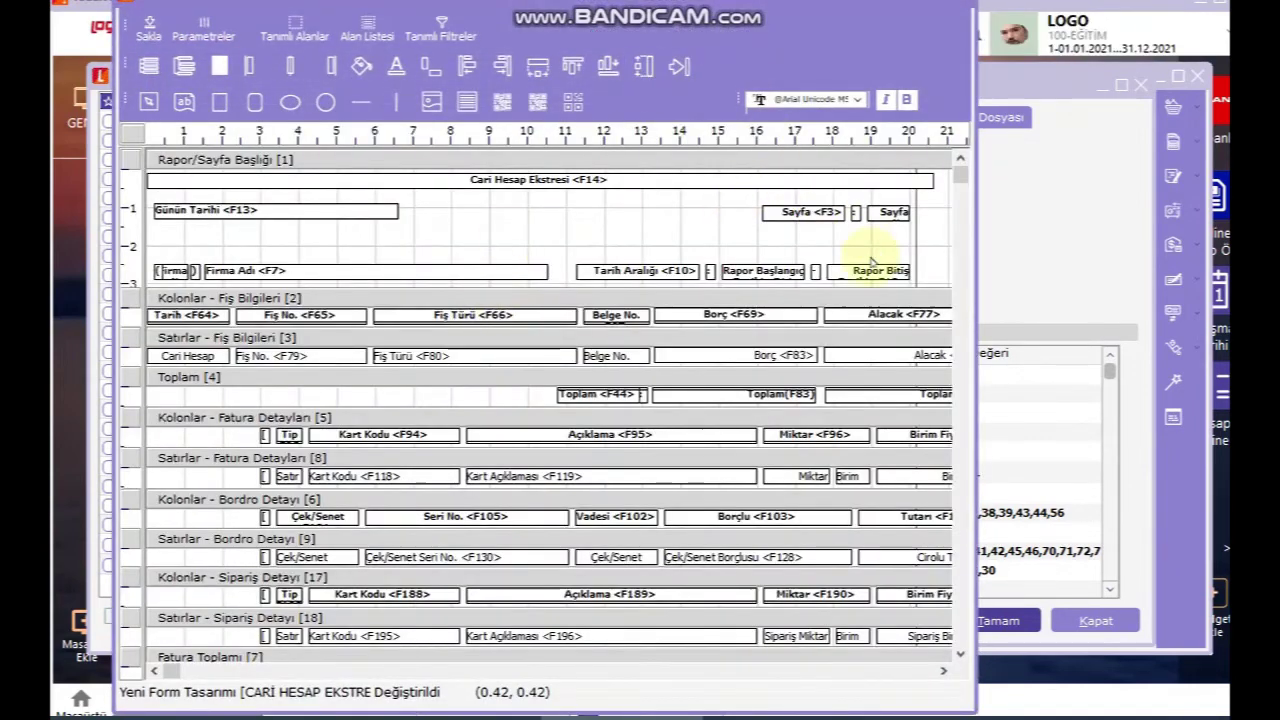
drag(974, 298, 1143, 306)
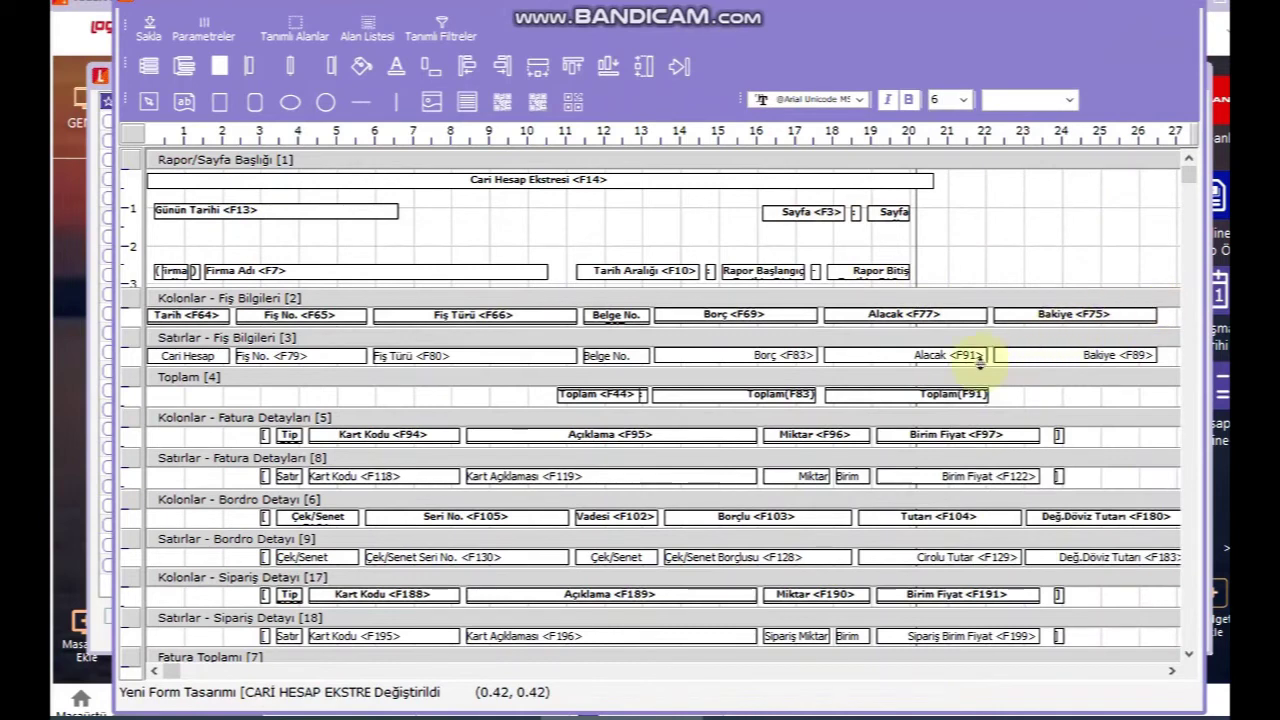
- Set the content of the Borç field in the Satırlar - Fiş Bilgileri section to İşlem Dövizi Borç [135] and save the field
click(795, 360)
click(877, 357)
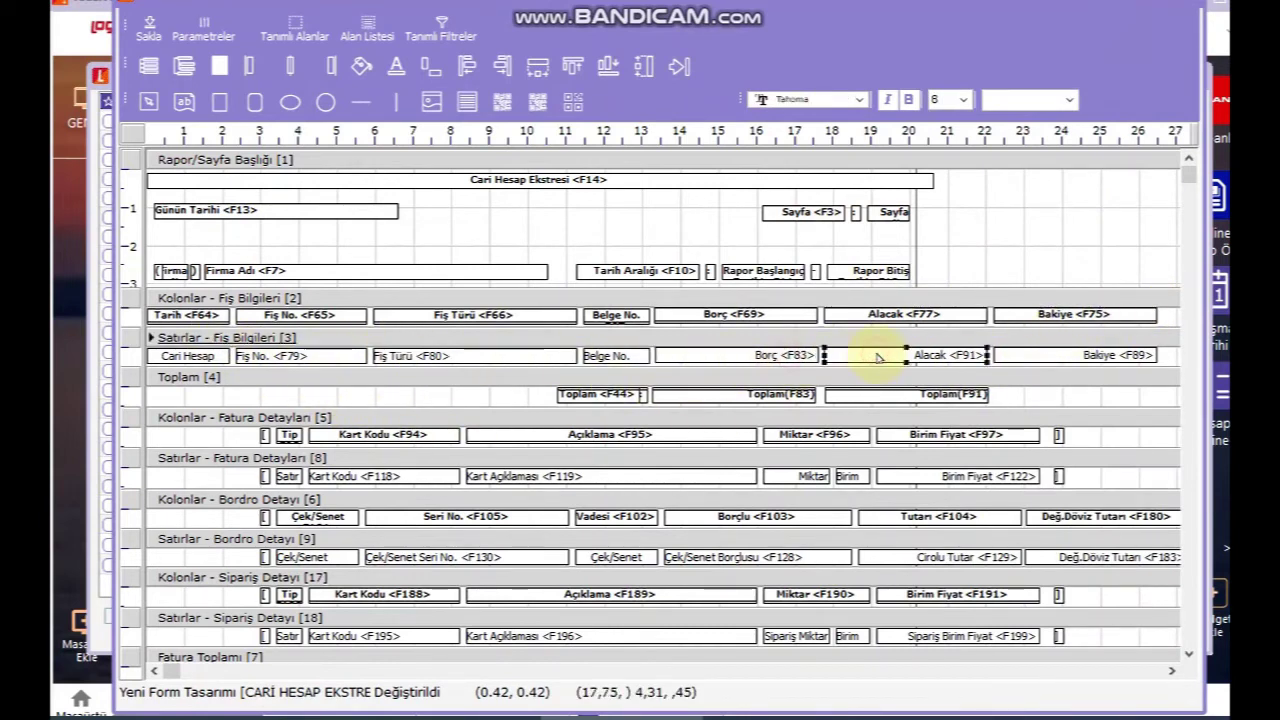
click(735, 358)
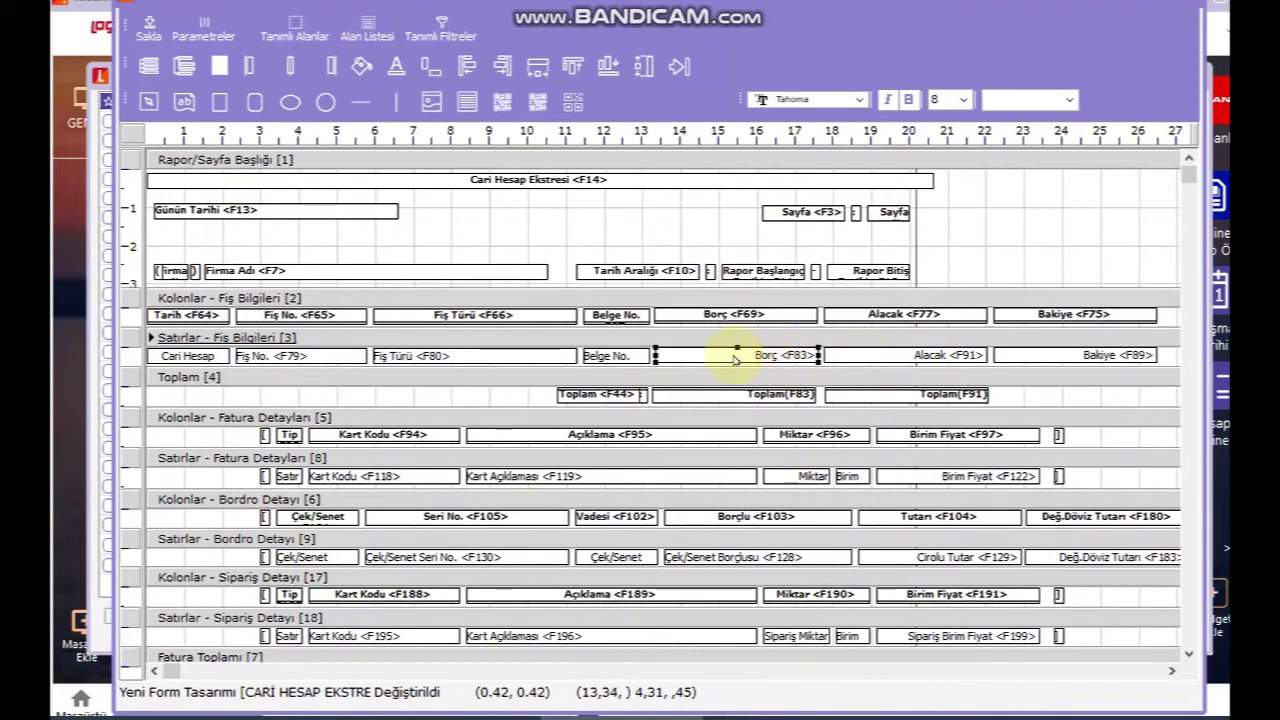
click(734, 359)
double_click(735, 358)
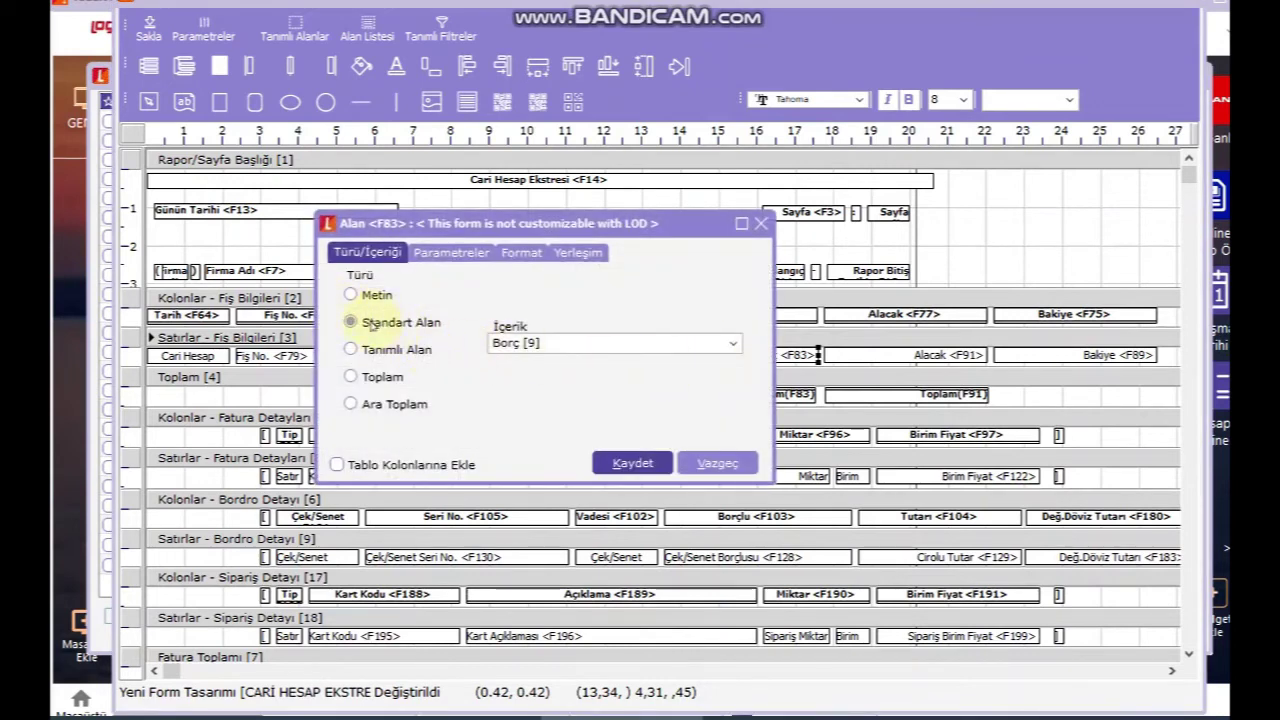
click(572, 345)
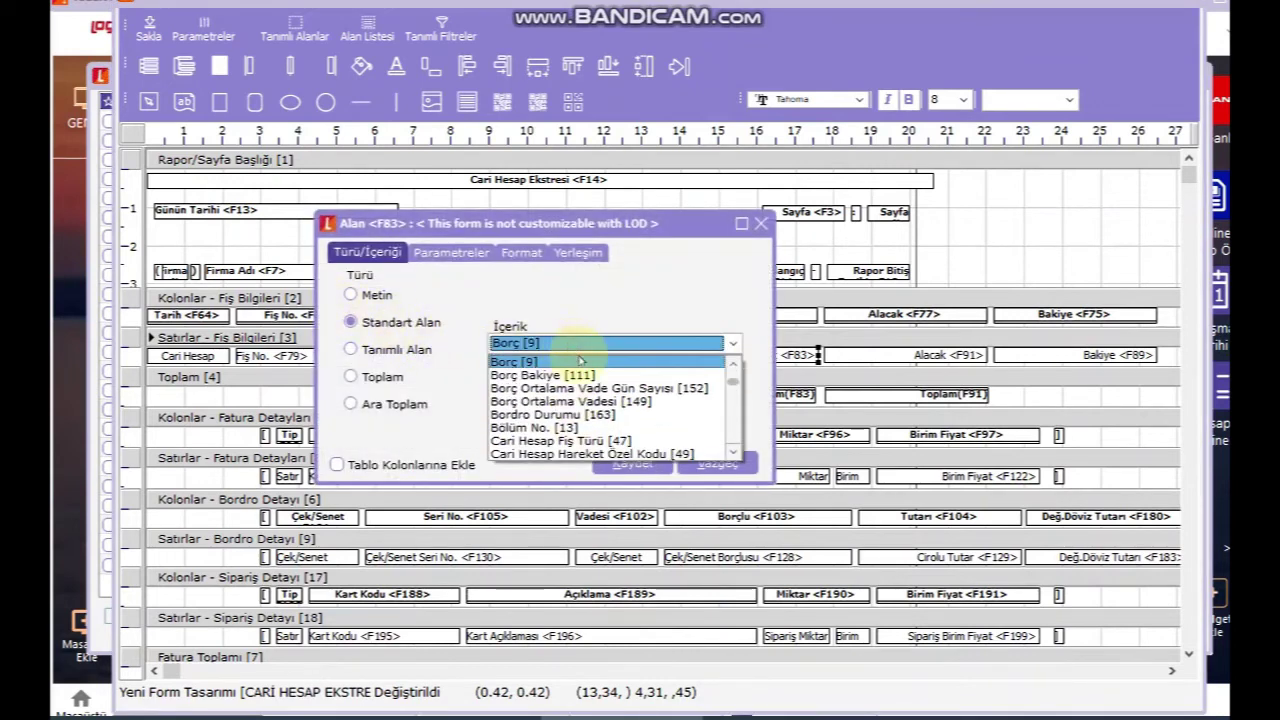
scroll(600, 400, up, 1)
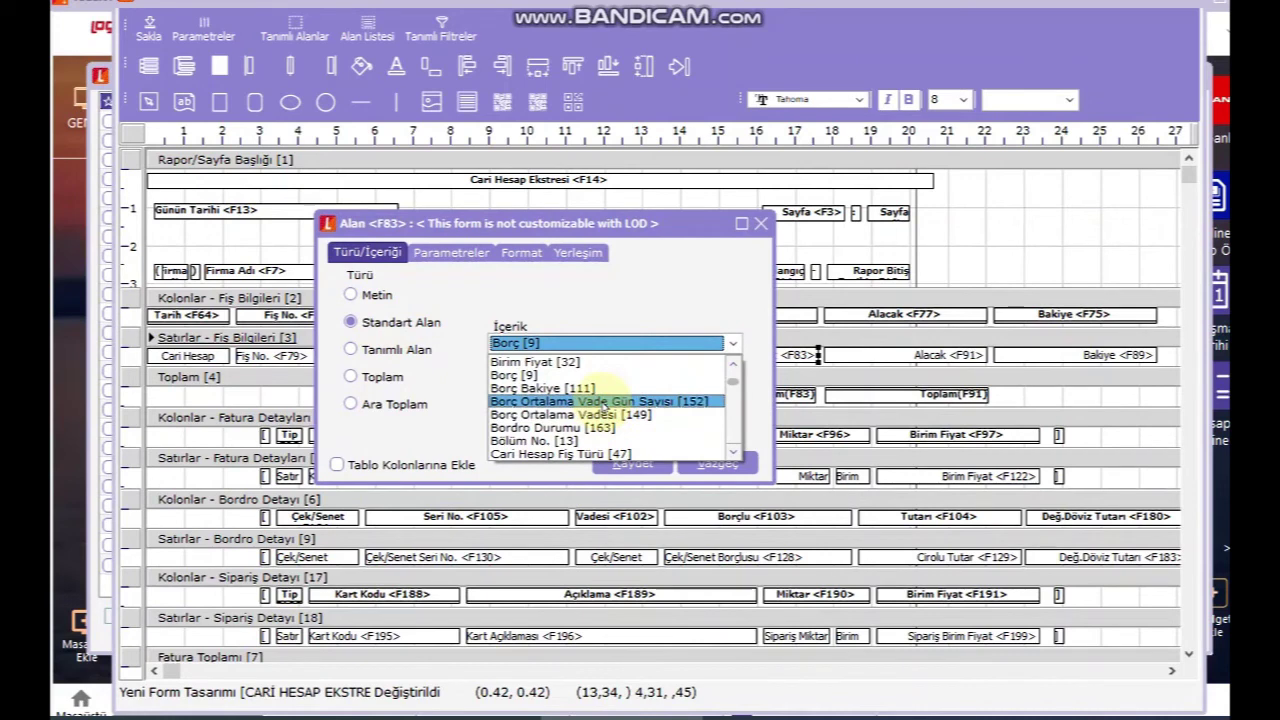
key(i)
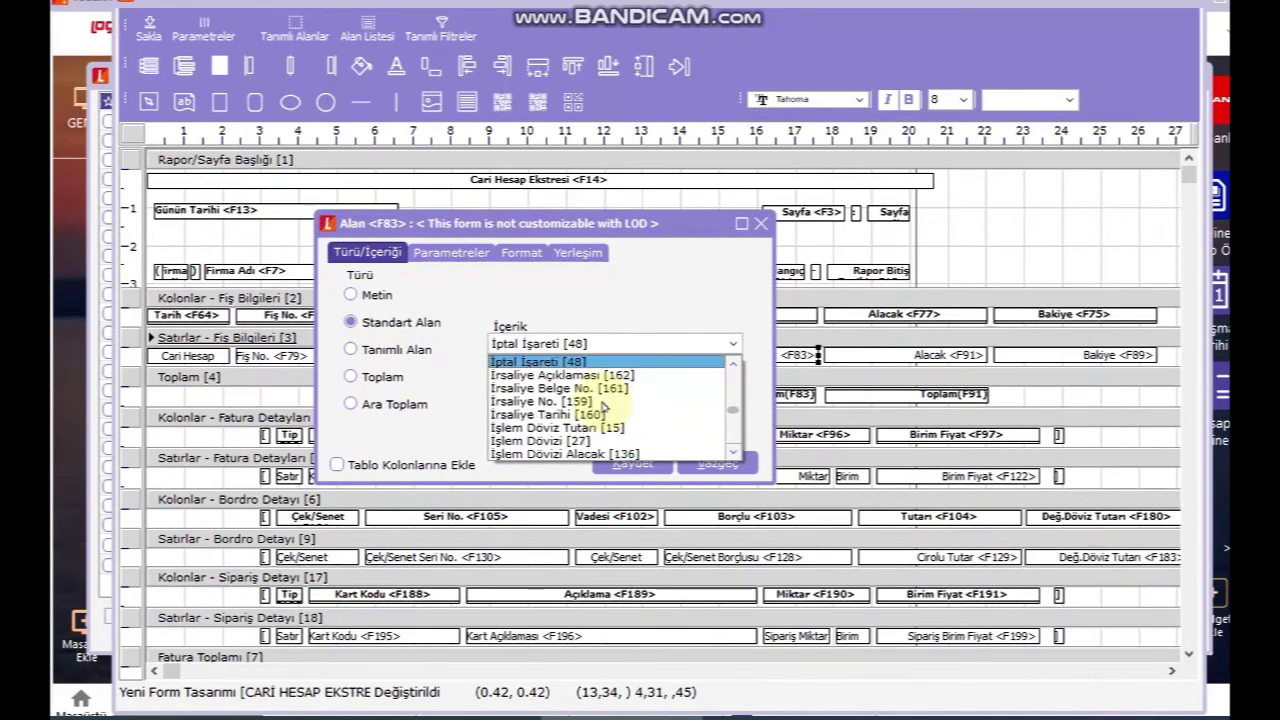
scroll(600, 440, down, 2)
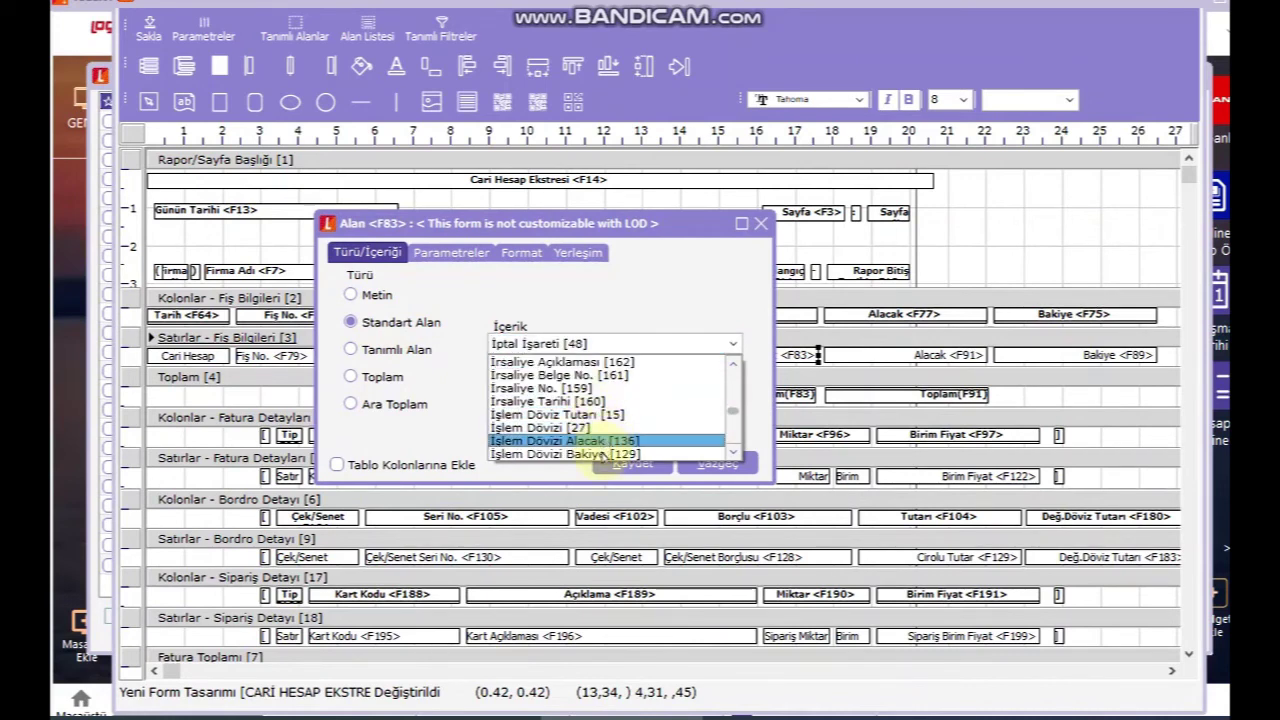
click(600, 454)
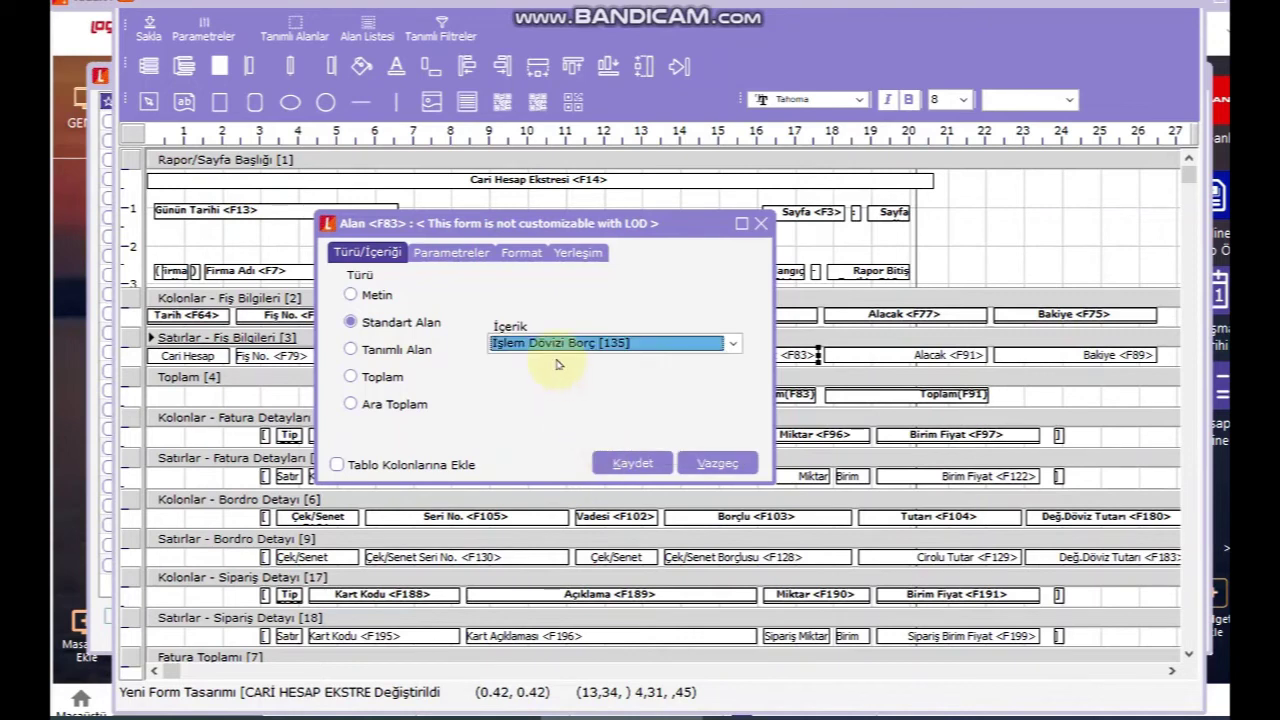
drag(640, 247, 624, 408)
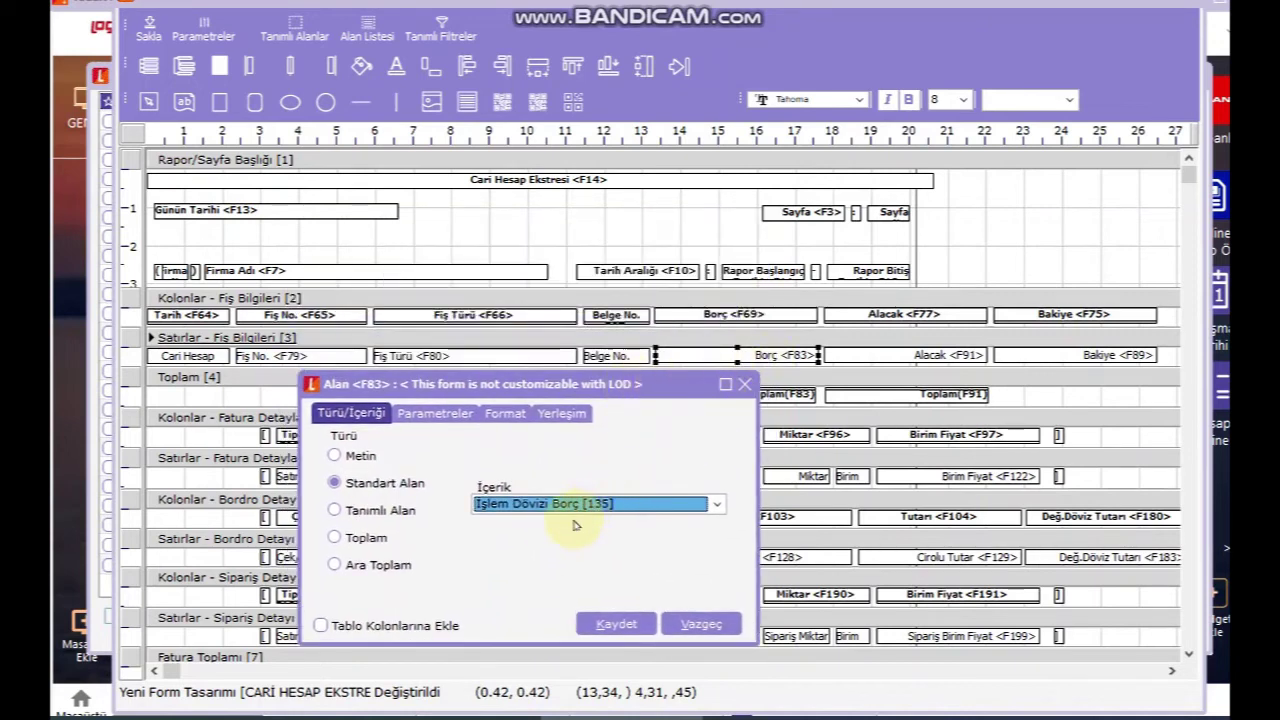
click(614, 623)
- Change the Alacak field in the same voucher row to the standard content İşlem Dövizi Alacak [136] and save it
click(890, 360)
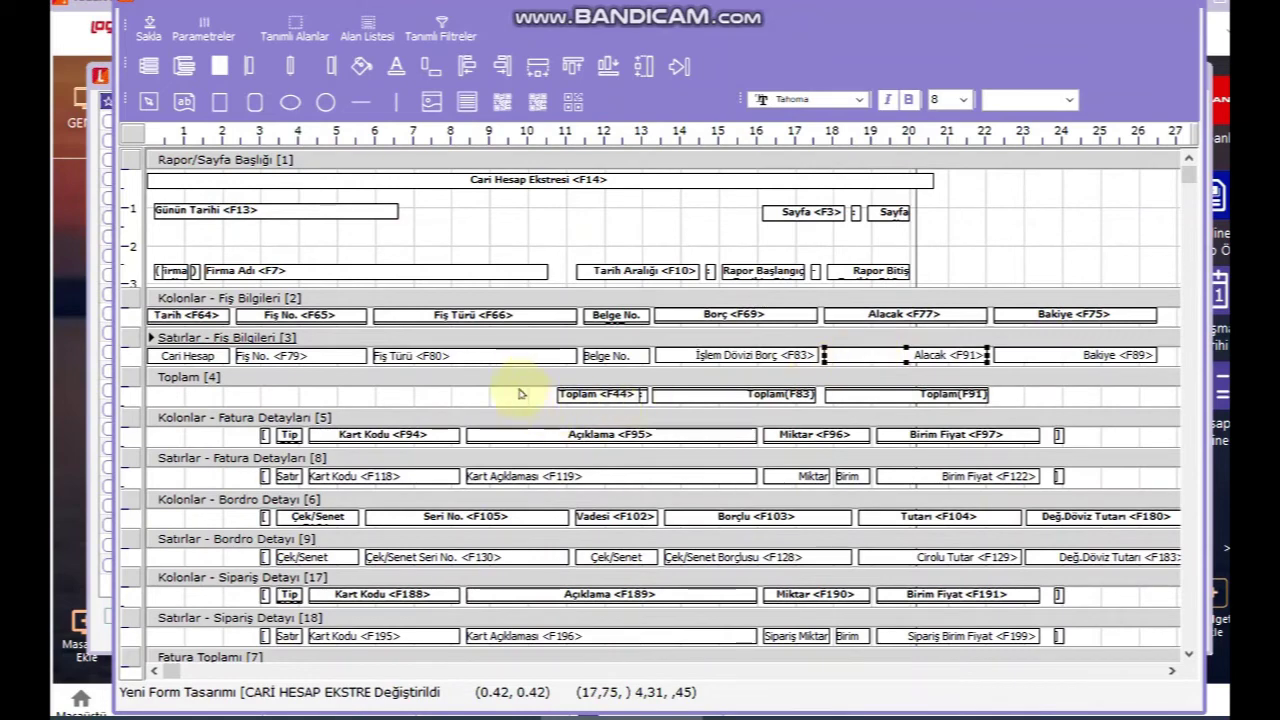
key(Return)
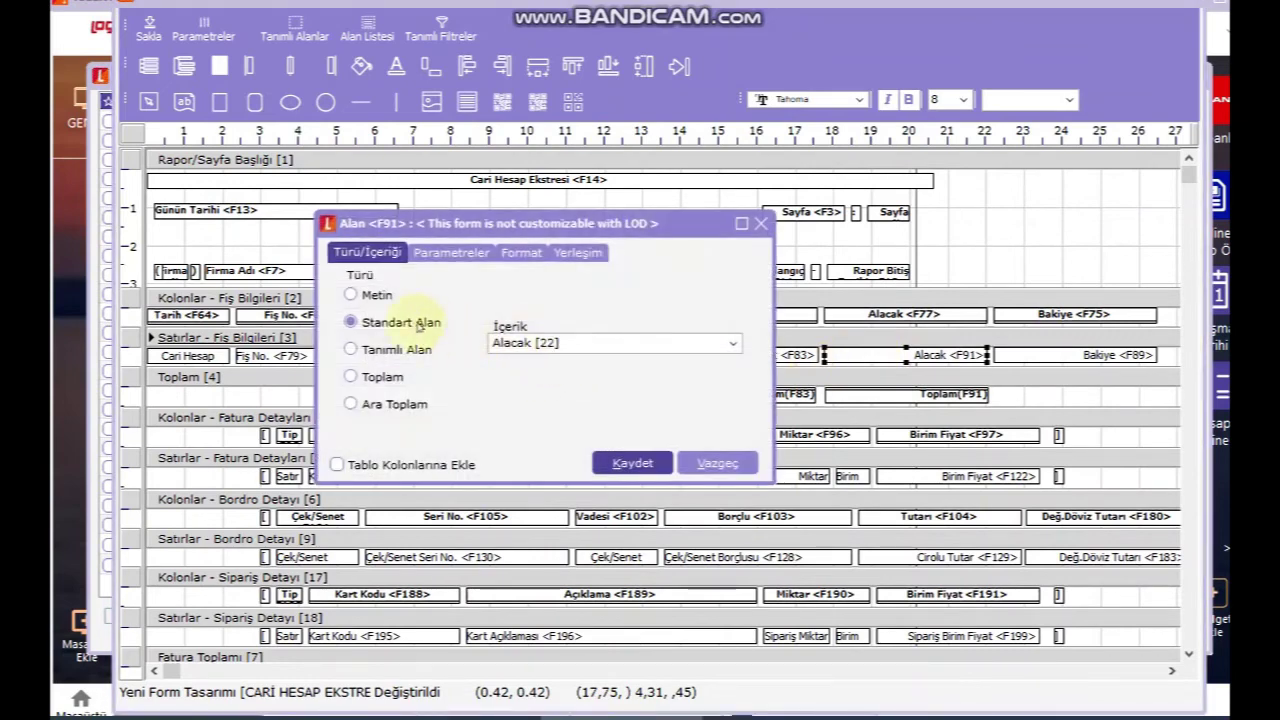
click(562, 349)
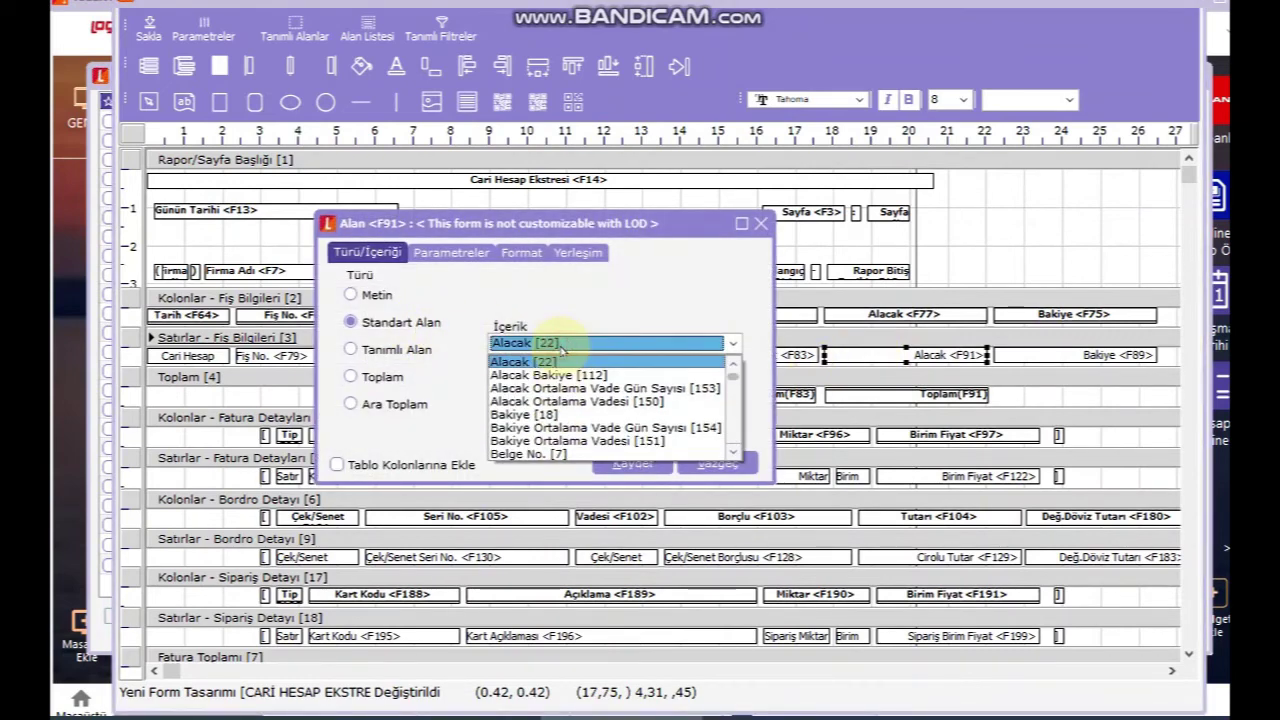
scroll(580, 400, down, 8)
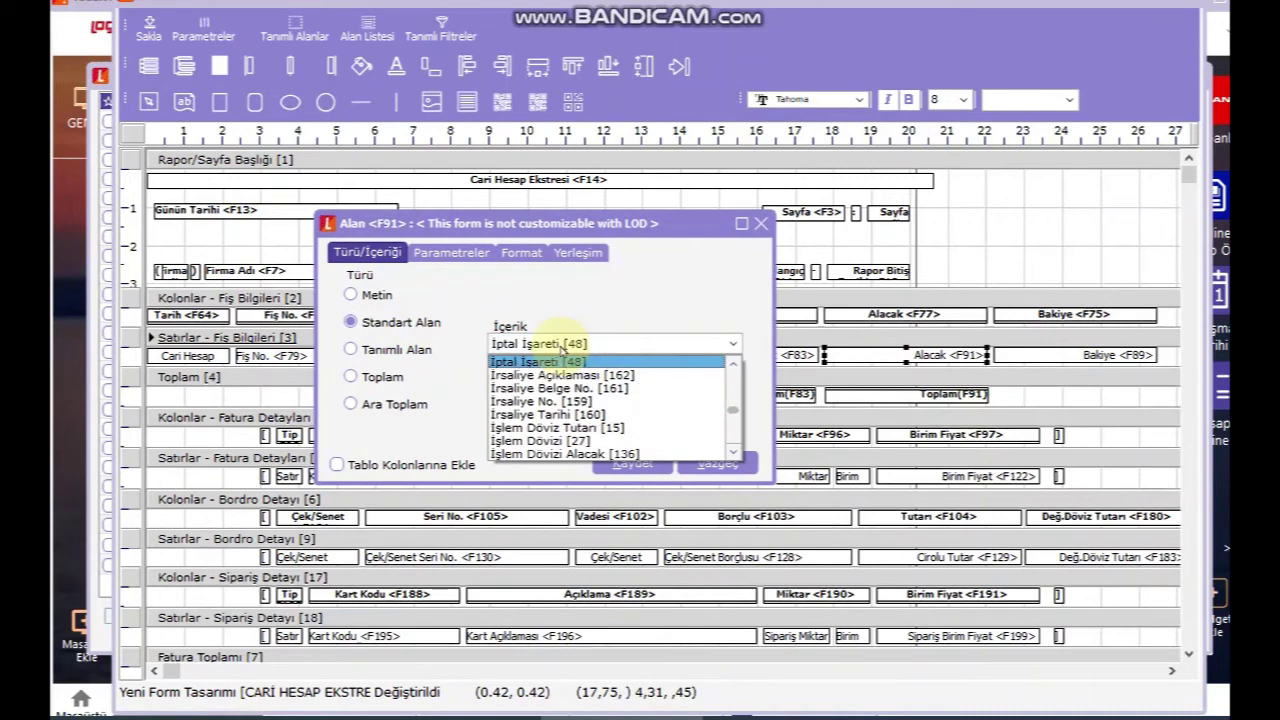
click(592, 441)
click(630, 461)
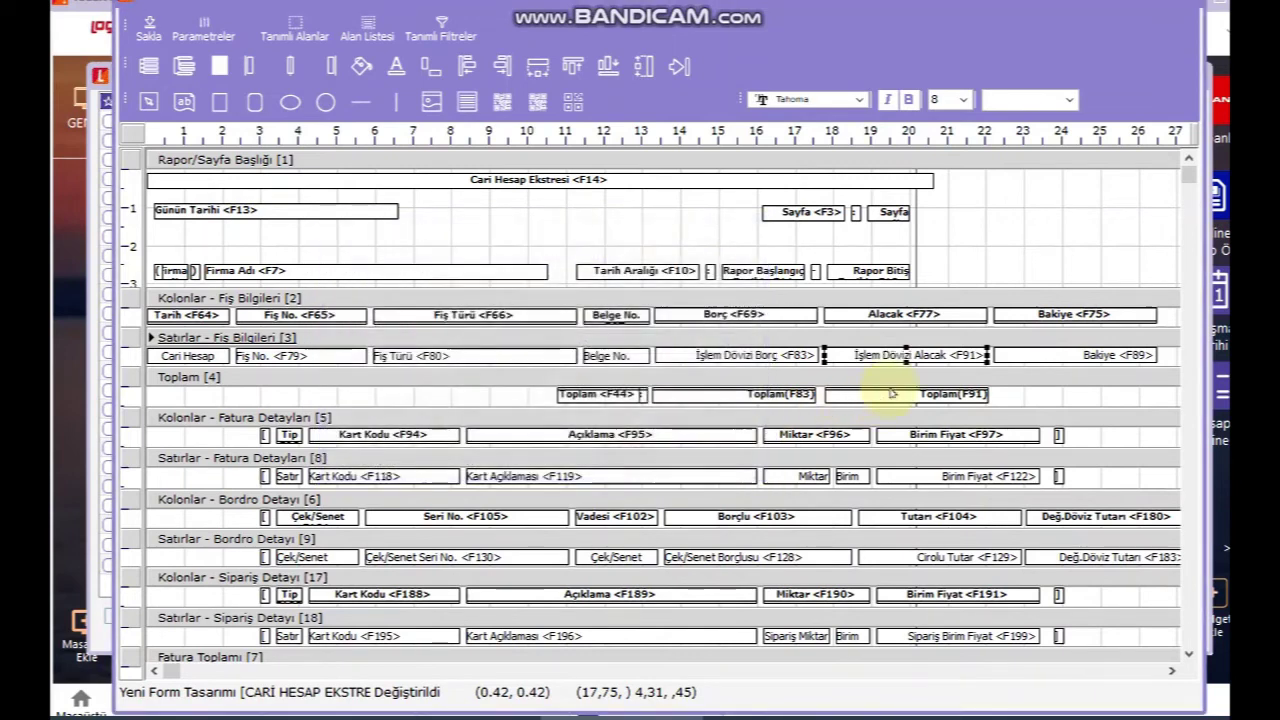
- Change the Bakiye field in the voucher row to the standard content İşlem Dövizi Bakiye [129] and save it
click(1046, 357)
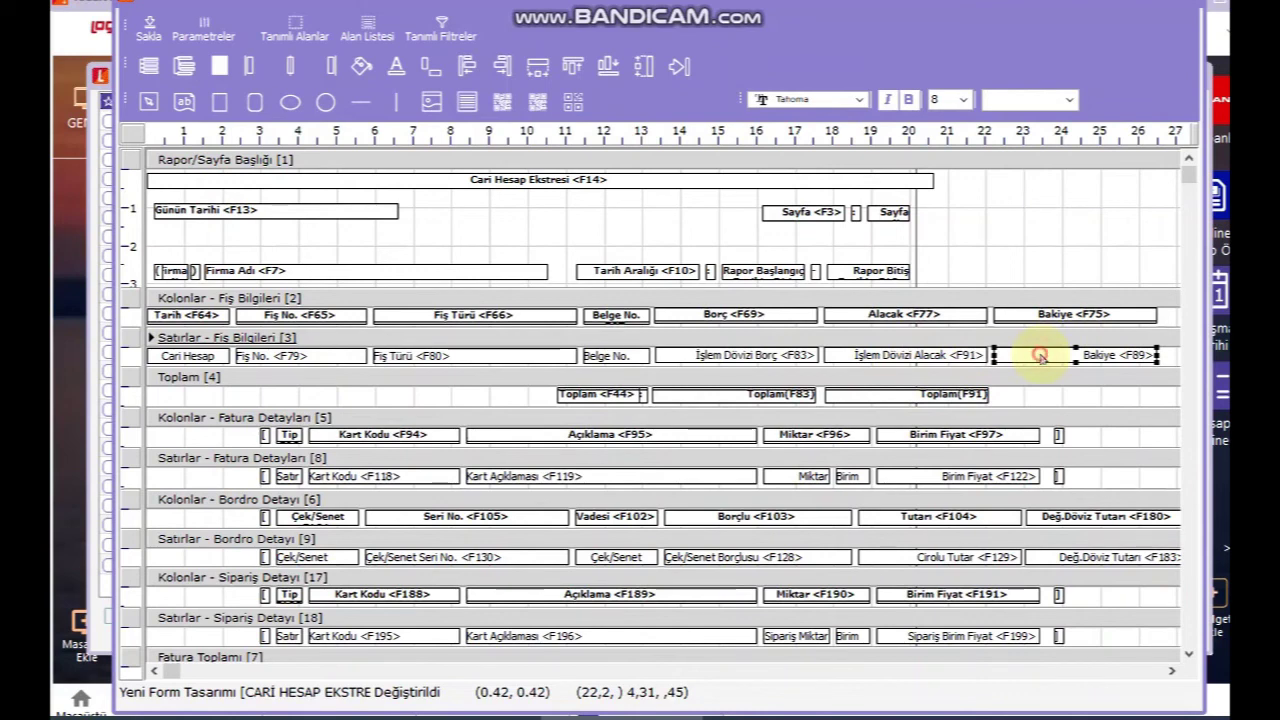
double_click(1040, 357)
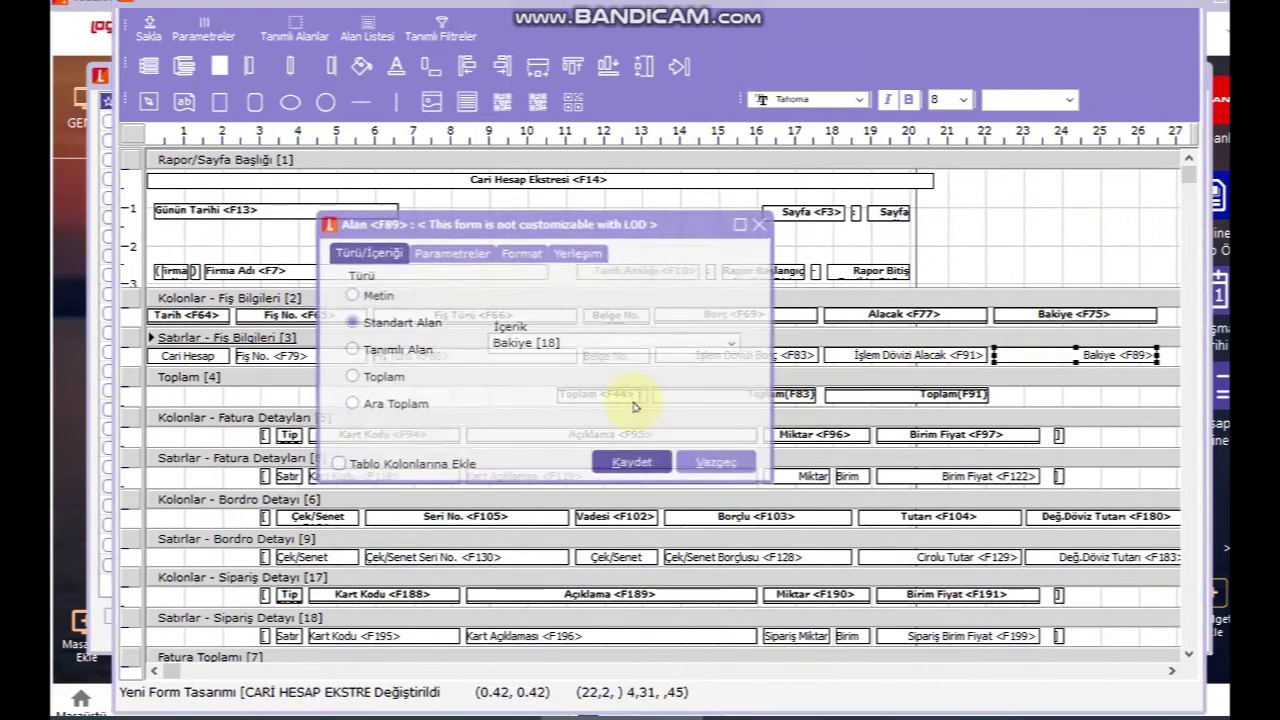
click(586, 345)
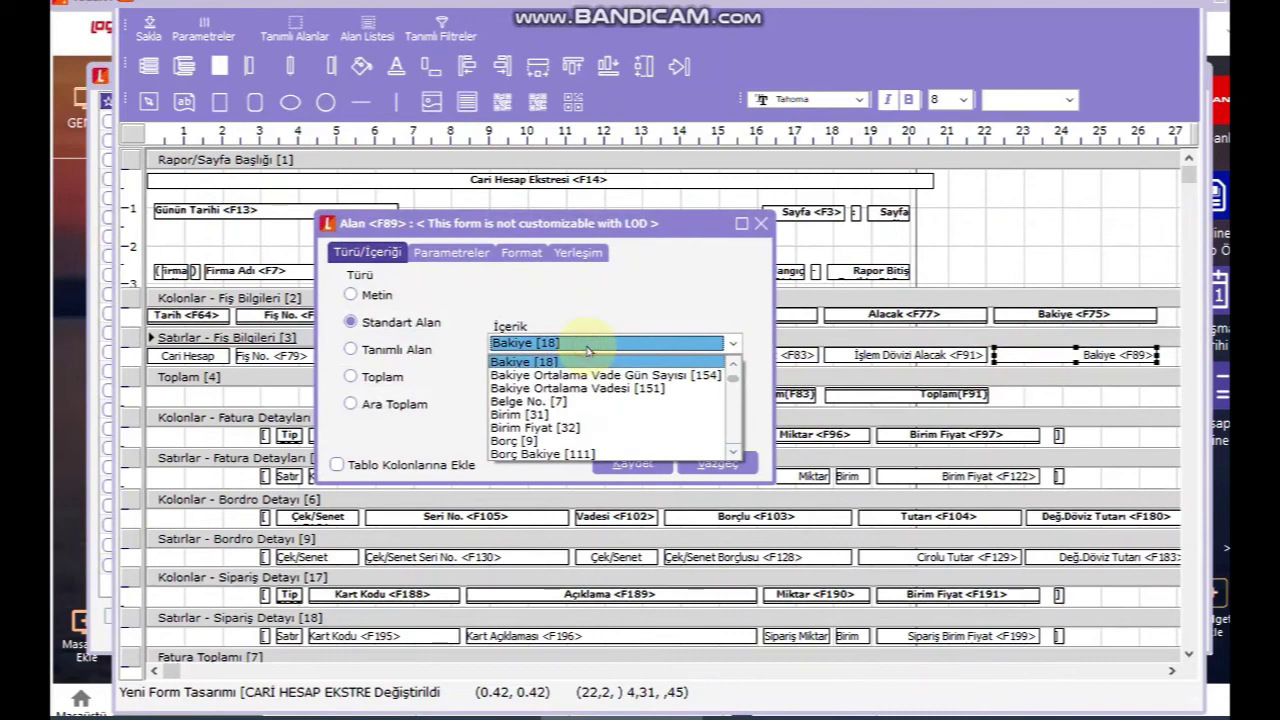
key(i)
scroll(600, 405, down, 3)
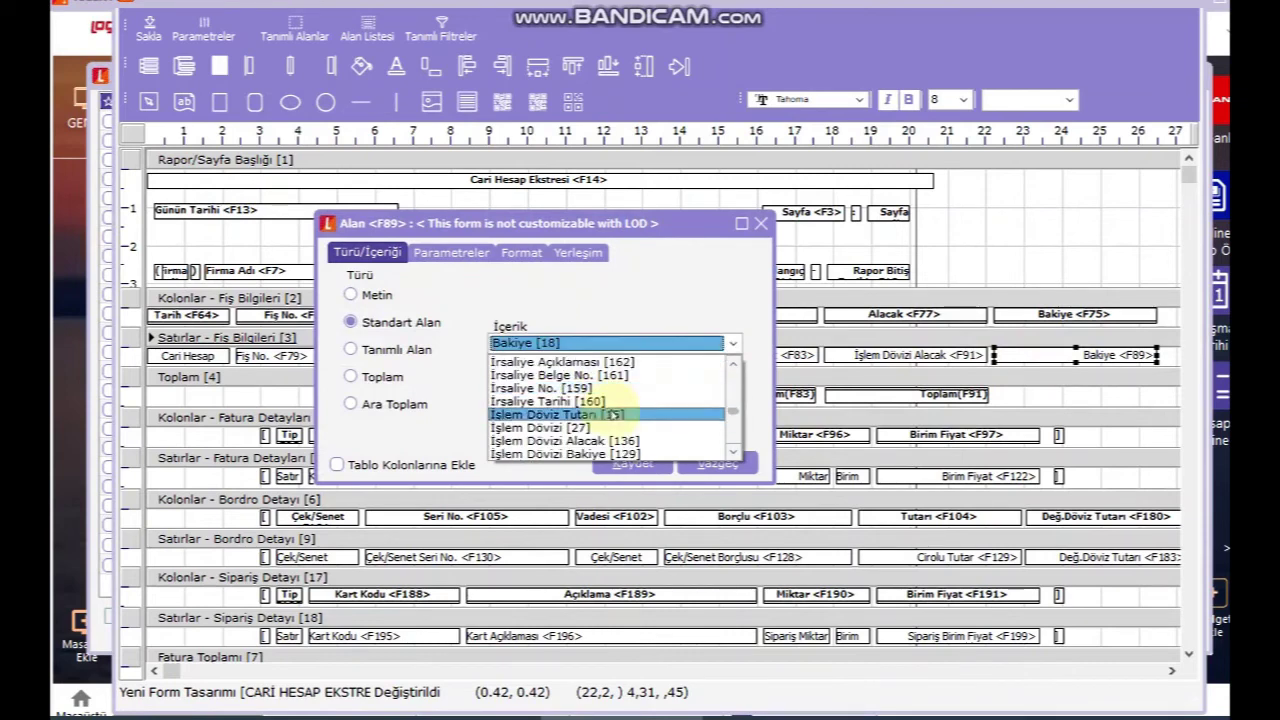
click(606, 440)
click(628, 464)
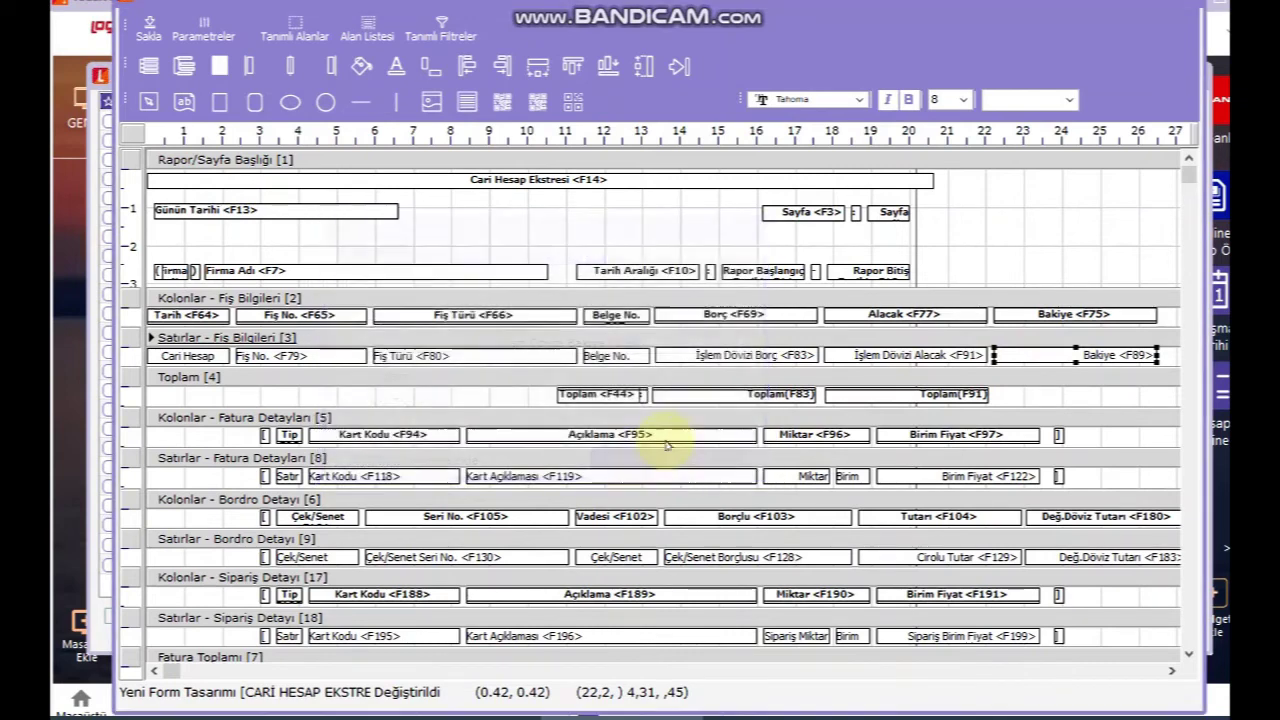
- Save the form design under the name İŞLEM DÖVİZİ and choose it as the statement's report definition
click(148, 28)
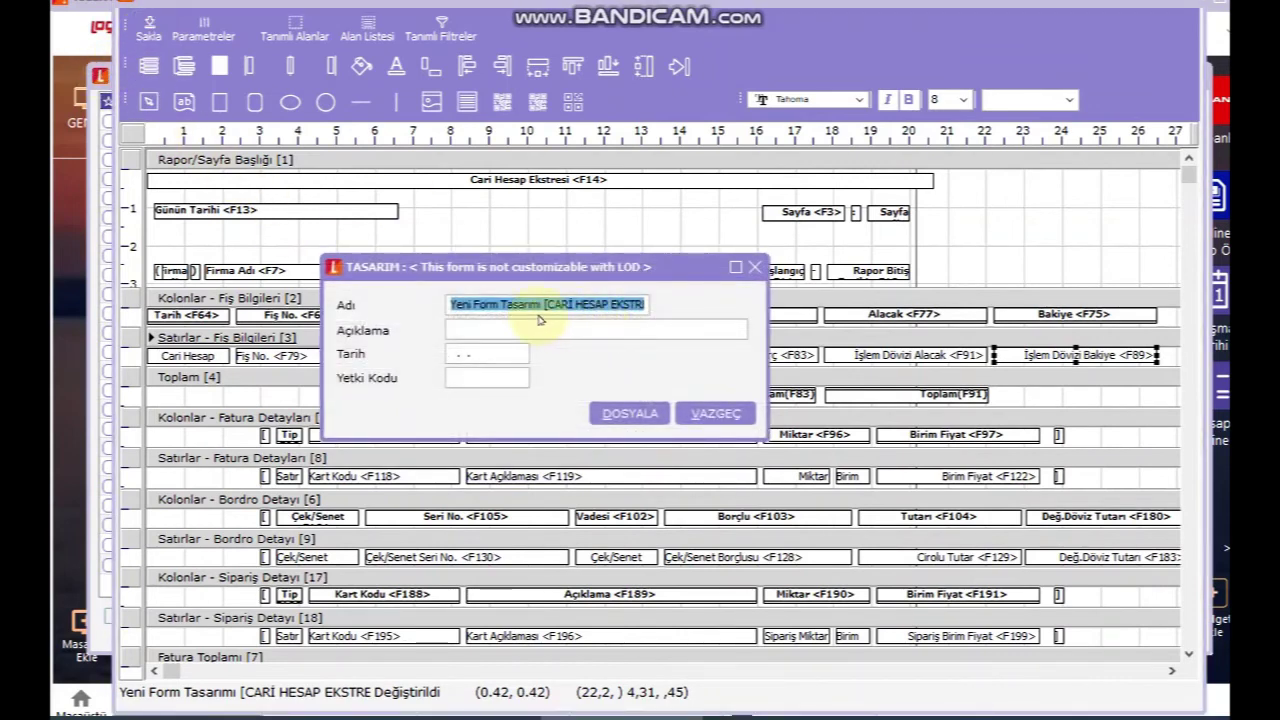
text(İŞLE)
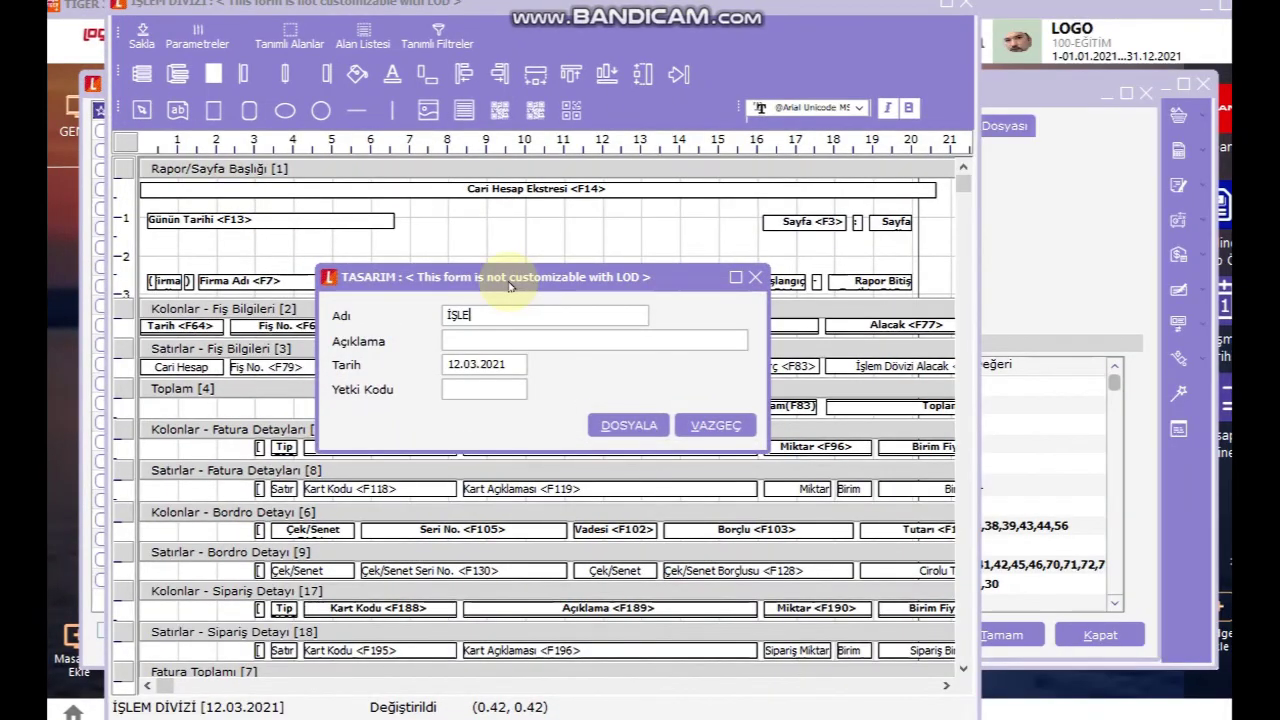
text(M D)
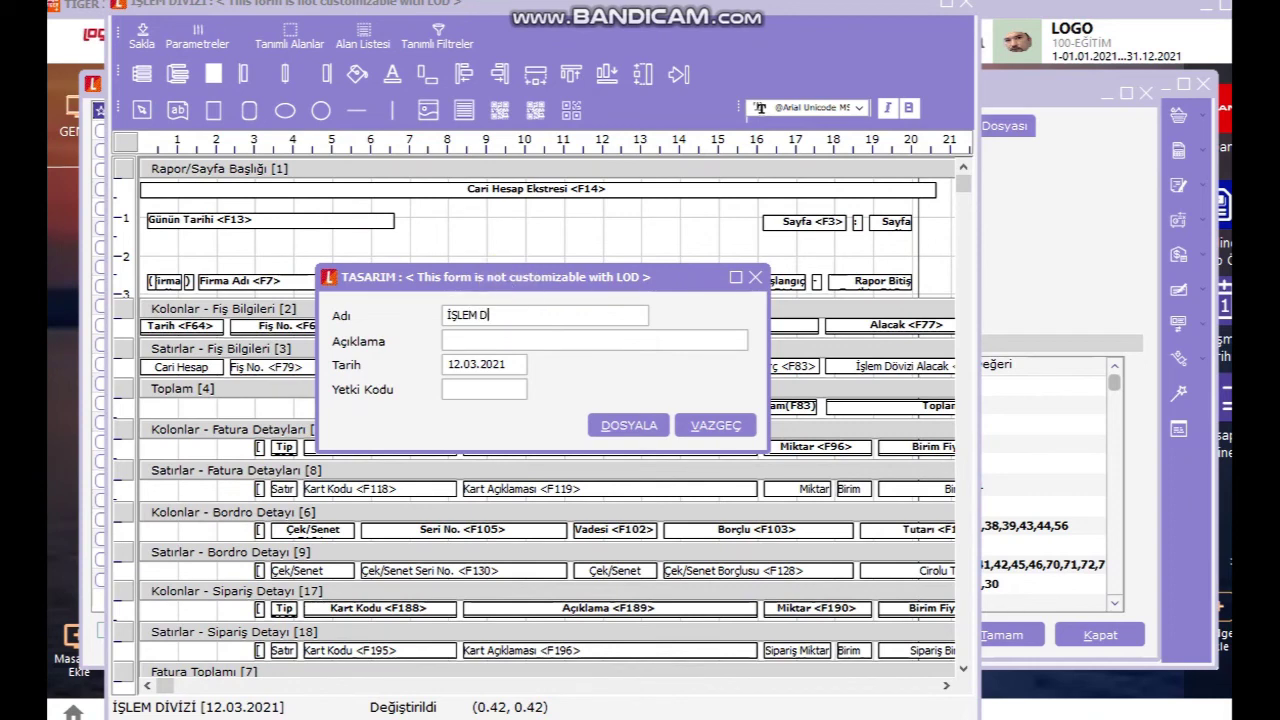
text(ÖVİZİ)
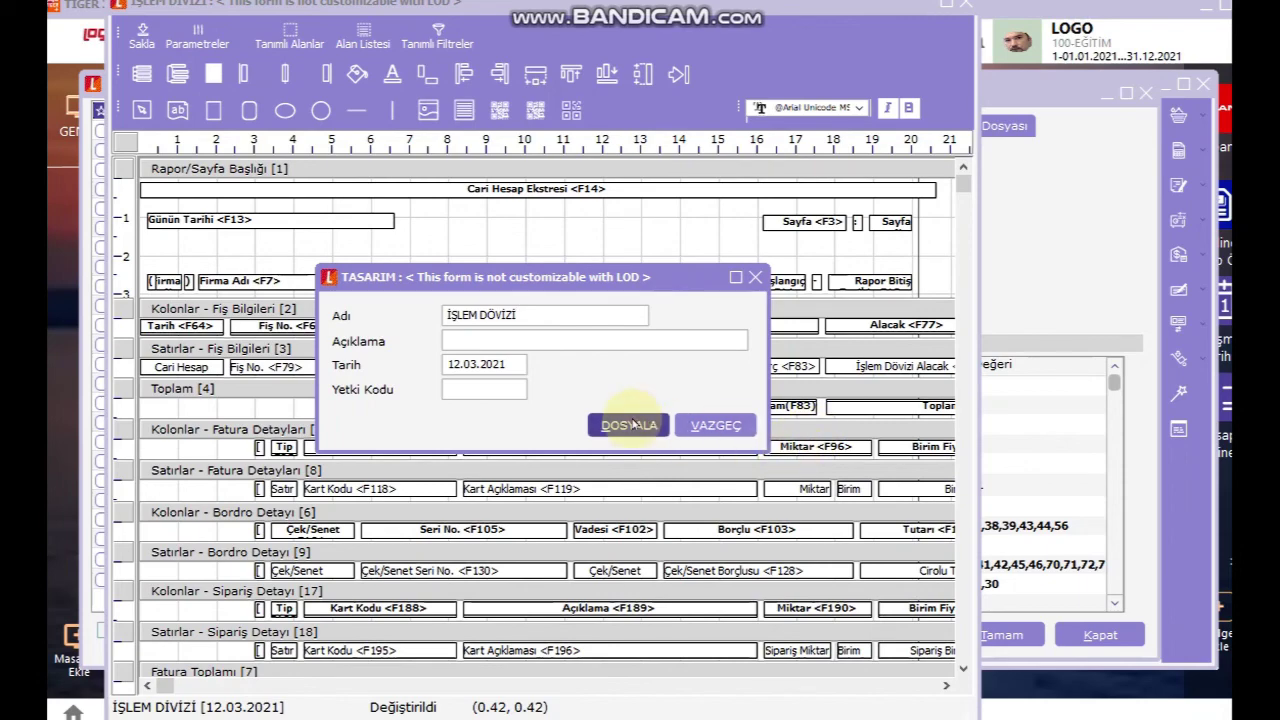
click(628, 425)
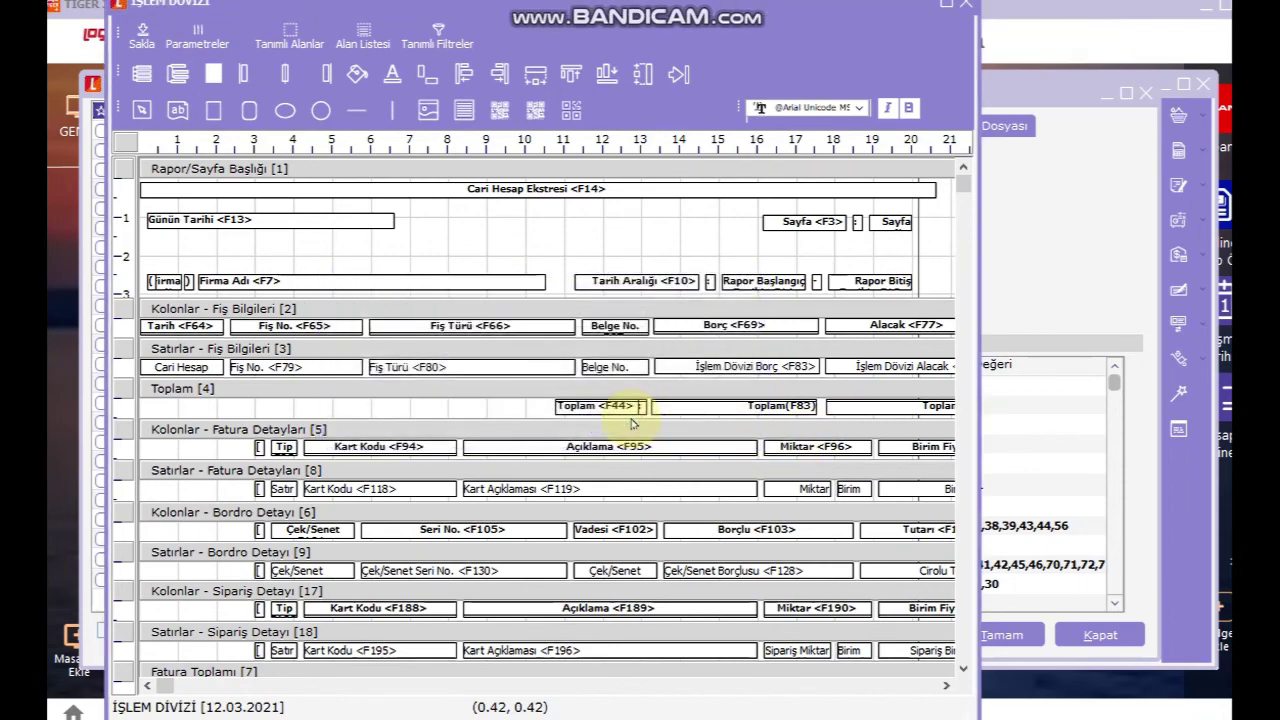
click(965, 4)
click(603, 505)
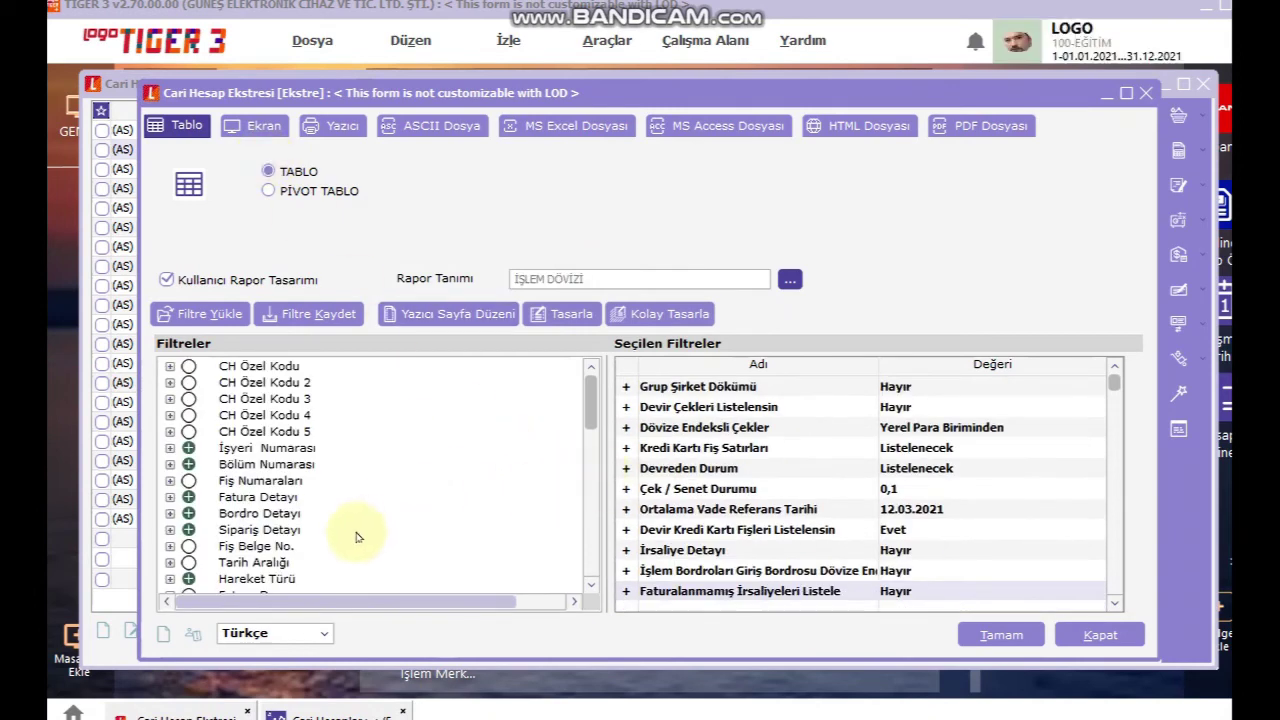
- Add the İşlem Dövizi Türü filter to the account statement and restrict it to USD, ABD Doları only
drag(589, 415, 586, 512)
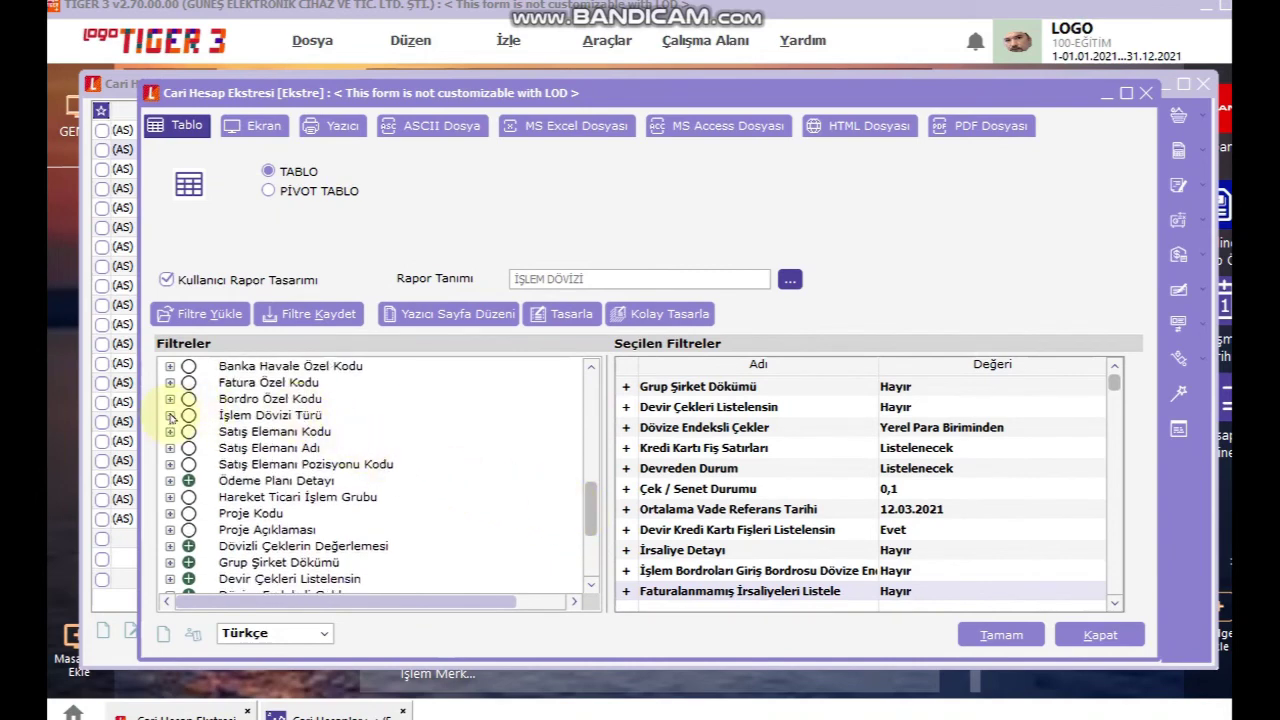
double_click(262, 416)
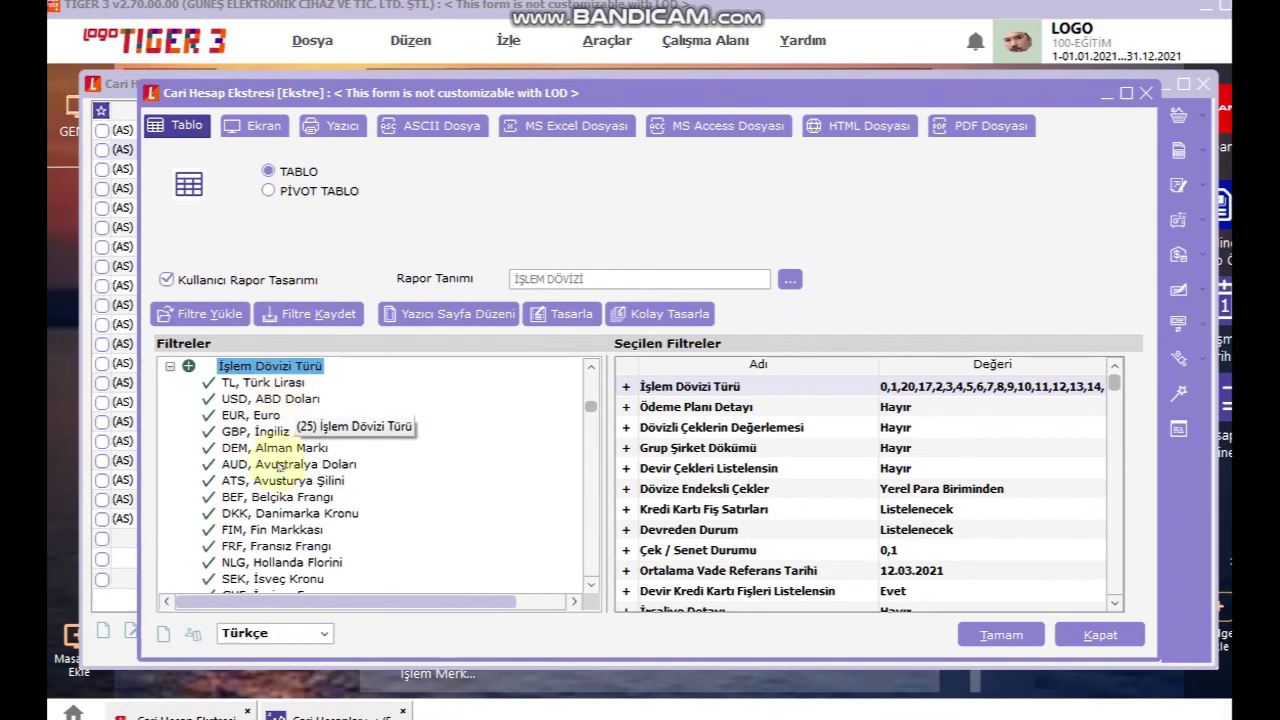
double_click(270, 368)
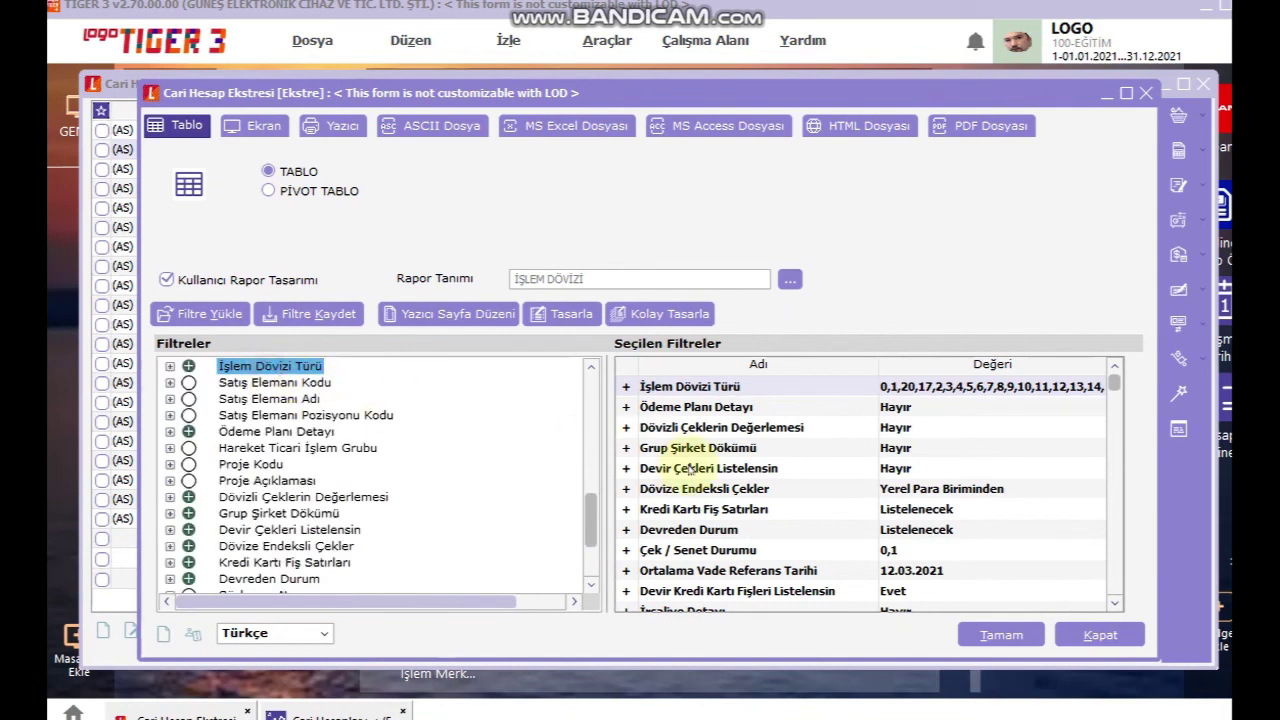
click(712, 387)
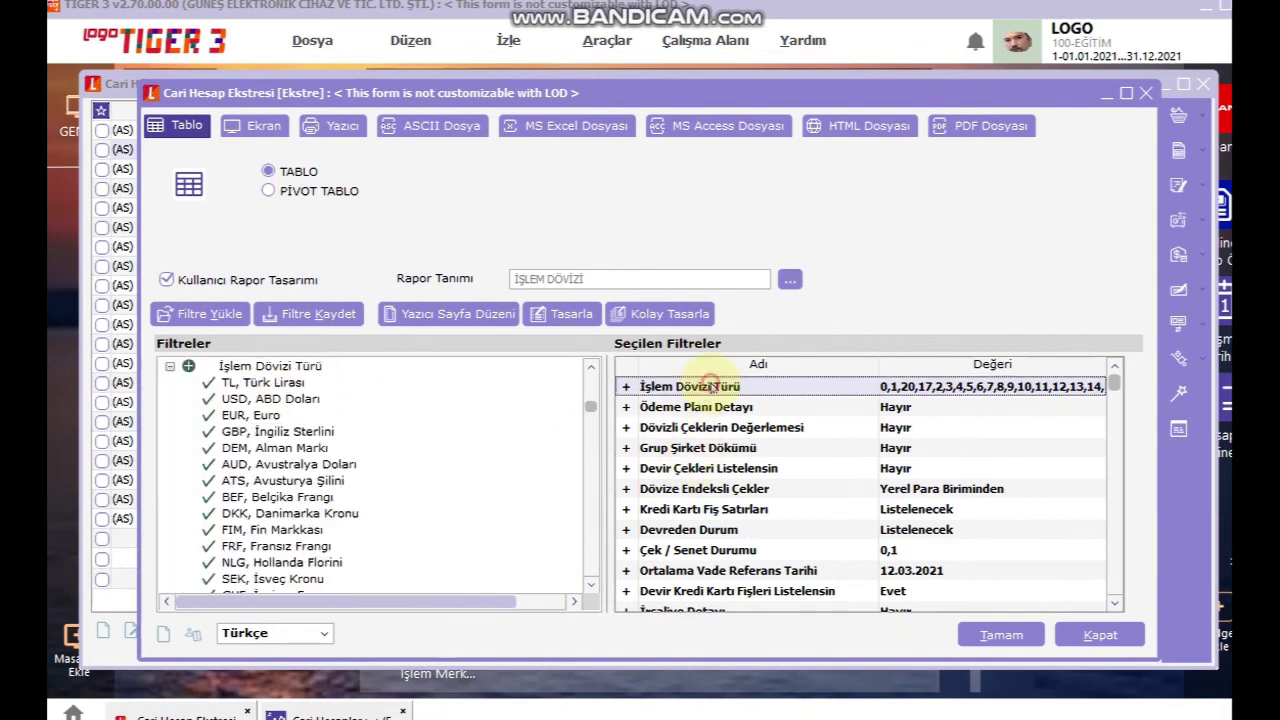
double_click(712, 387)
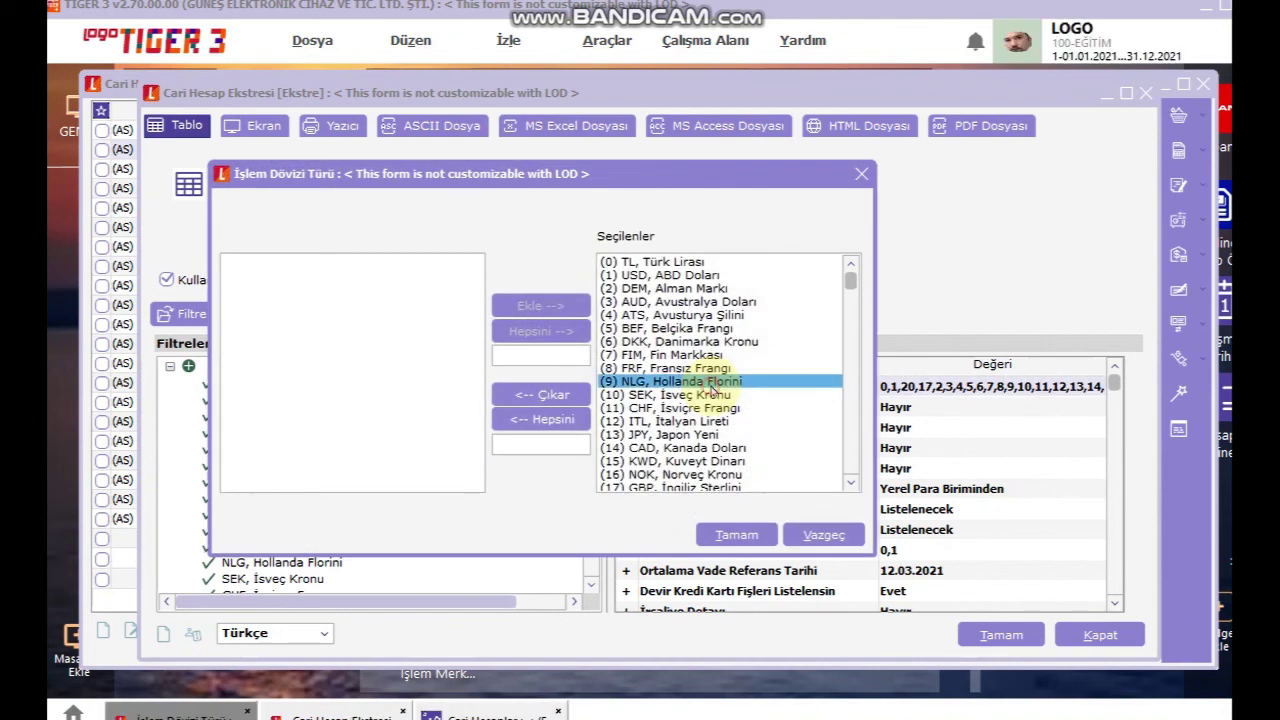
click(565, 418)
click(540, 418)
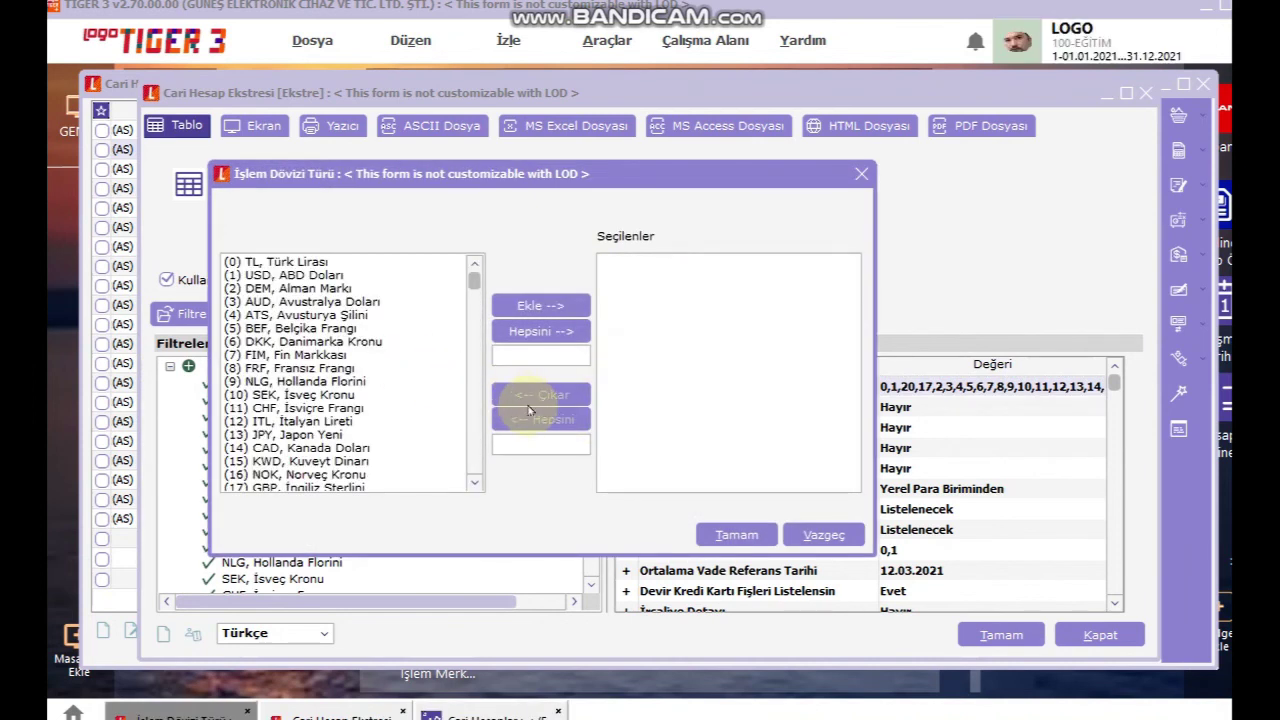
double_click(302, 277)
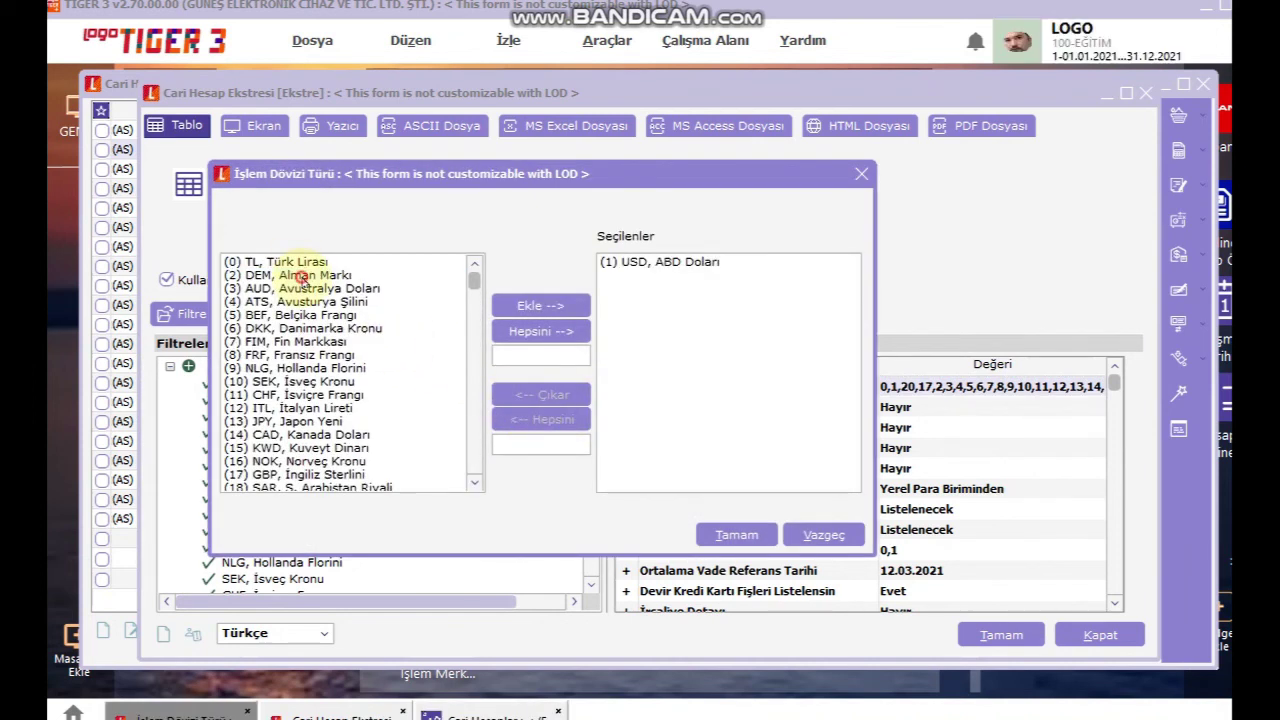
click(737, 533)
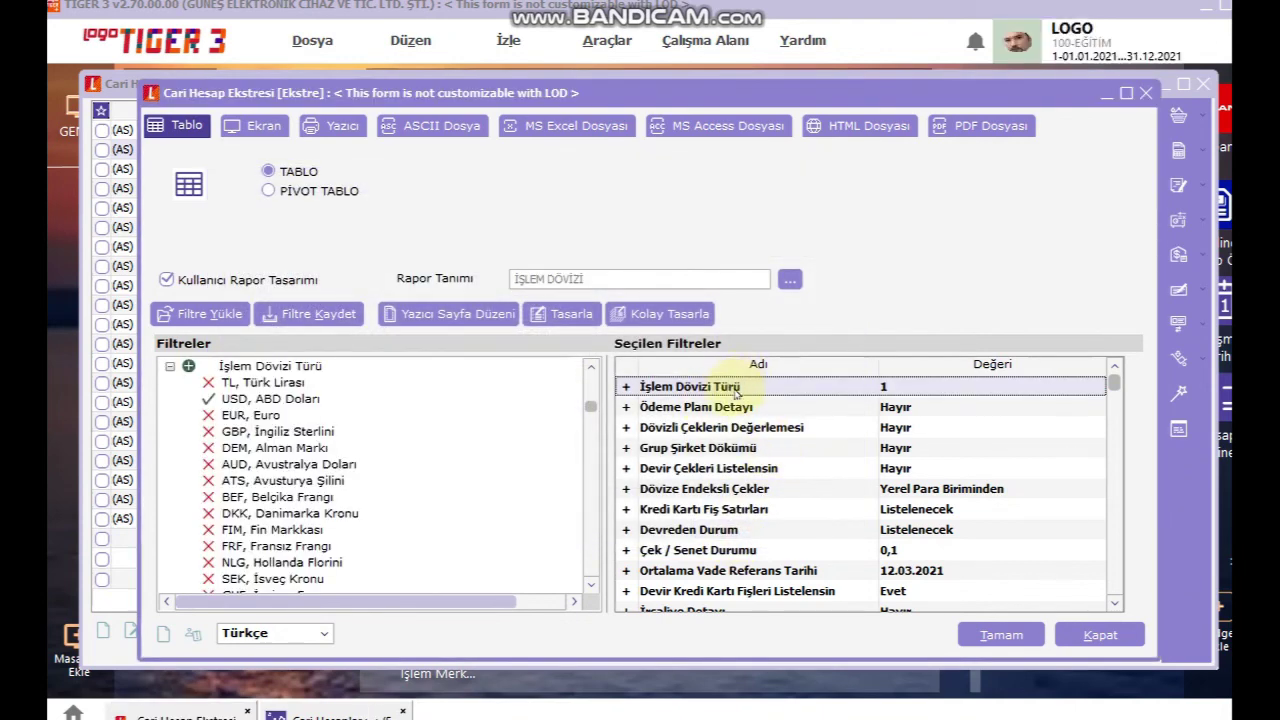
- Run the account statement to the screen with the İŞLEM DÖVİZİ design and view its debit and balance columns
click(258, 126)
click(1000, 635)
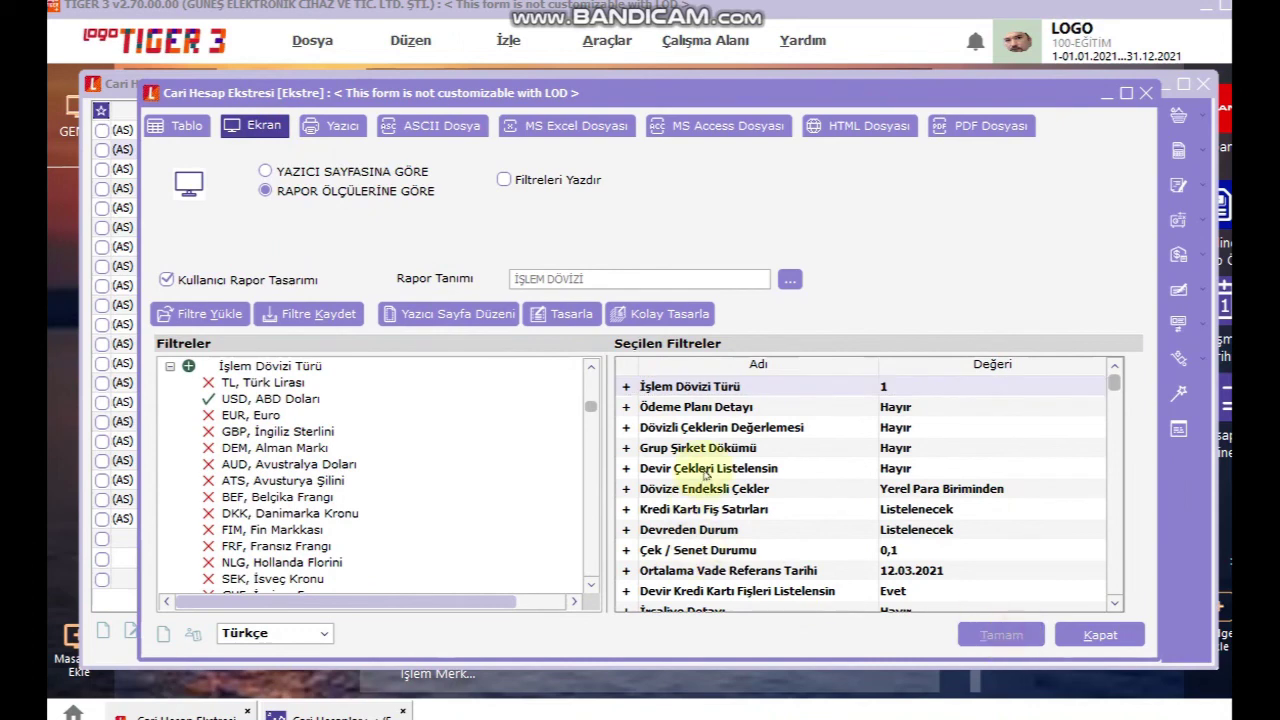
drag(746, 446, 634, 454)
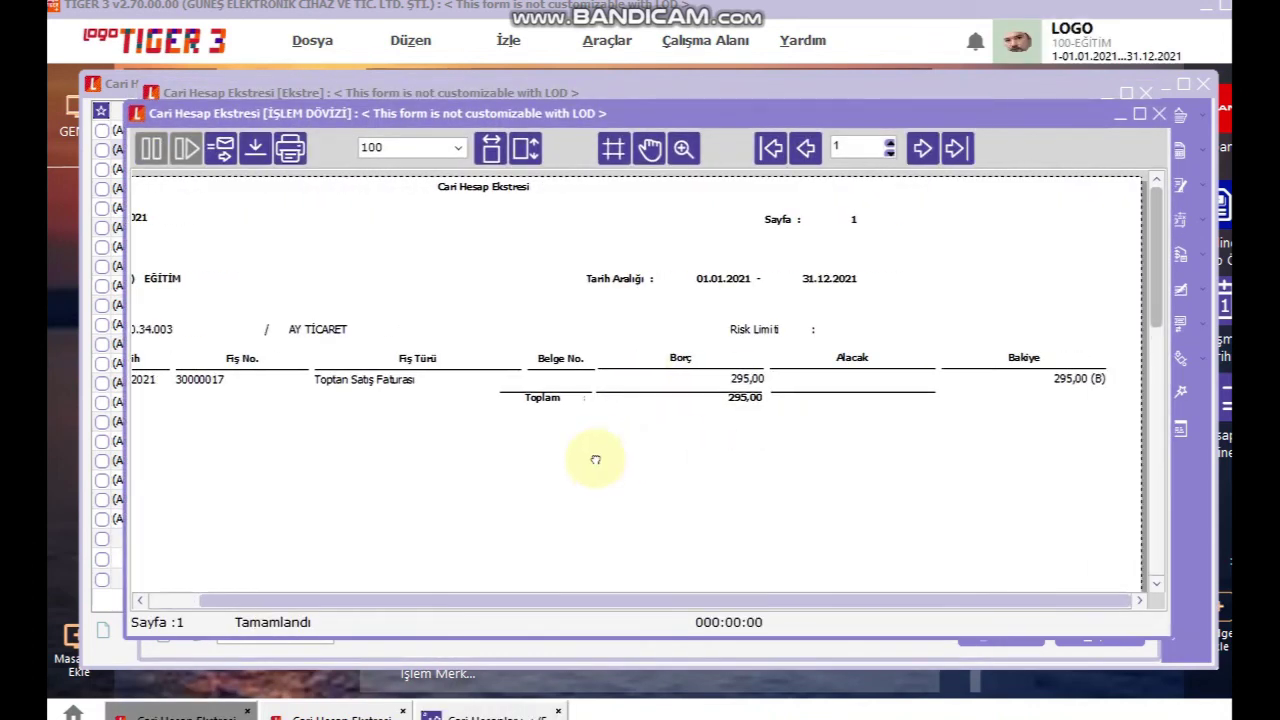